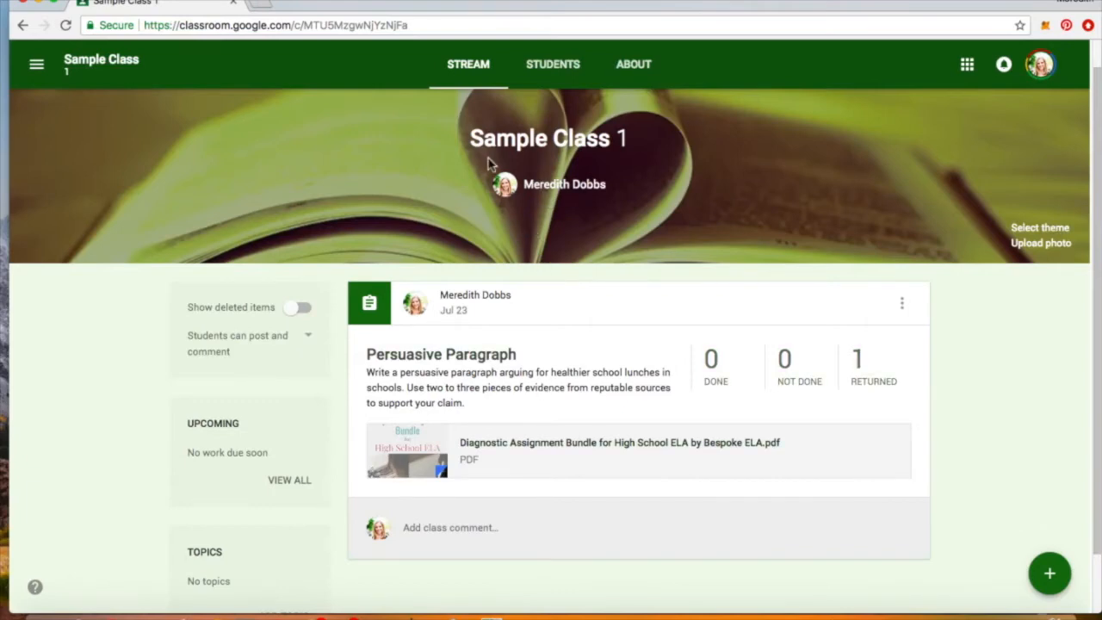
- Open Google Drive from the Google apps grid
scroll(569, 325, "down", 1)
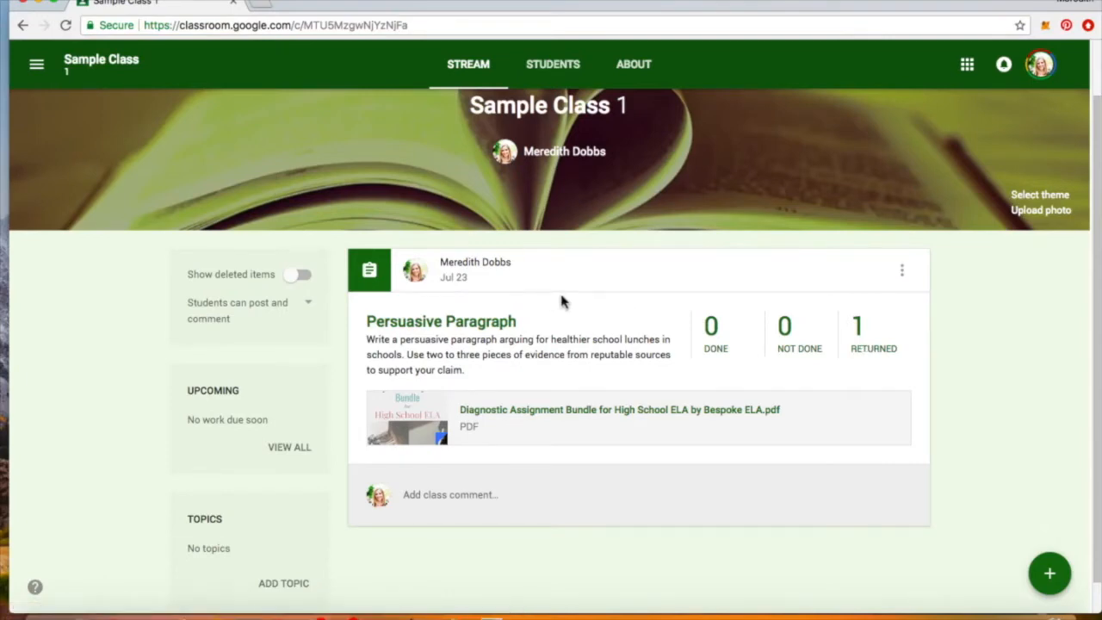
scroll(561, 300, "up", 1)
scroll(572, 319, "up", 3)
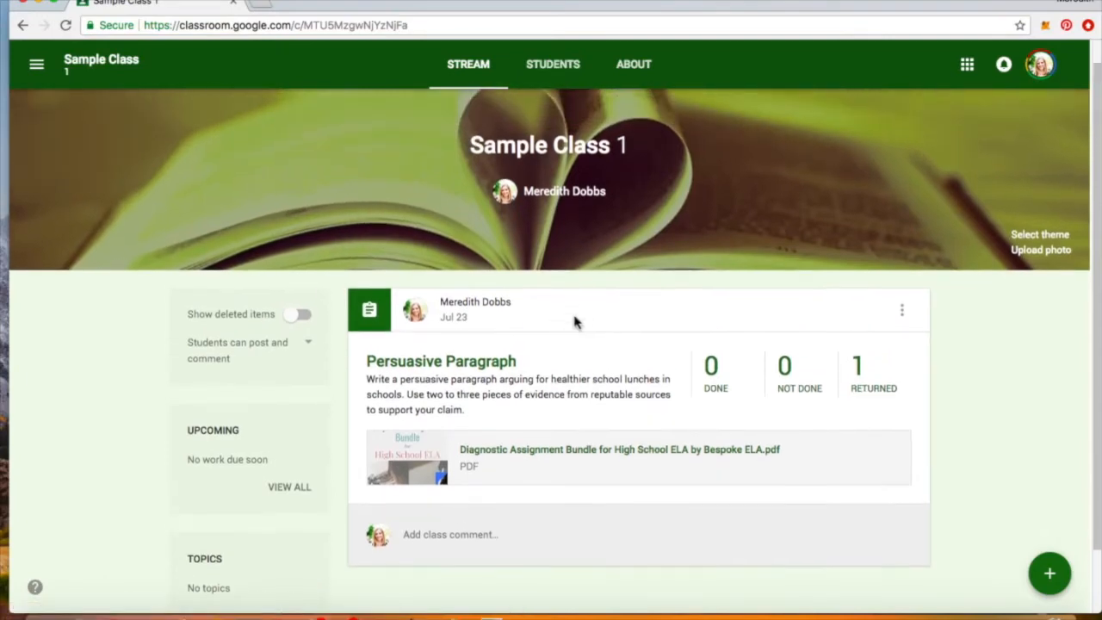
scroll(575, 336, "up", 1)
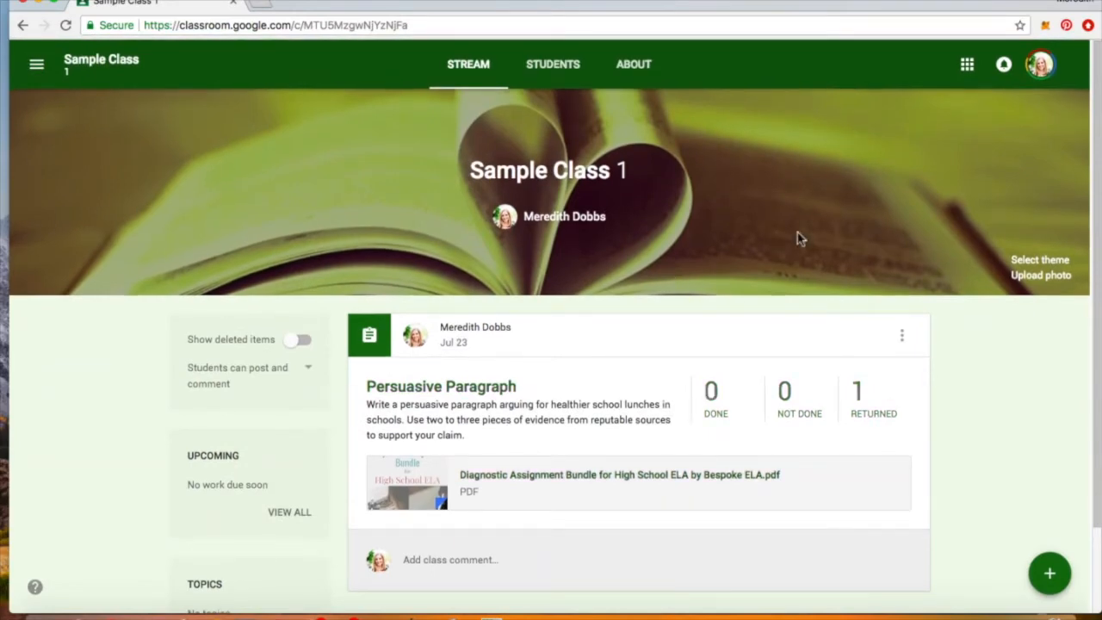
left_click(966, 68)
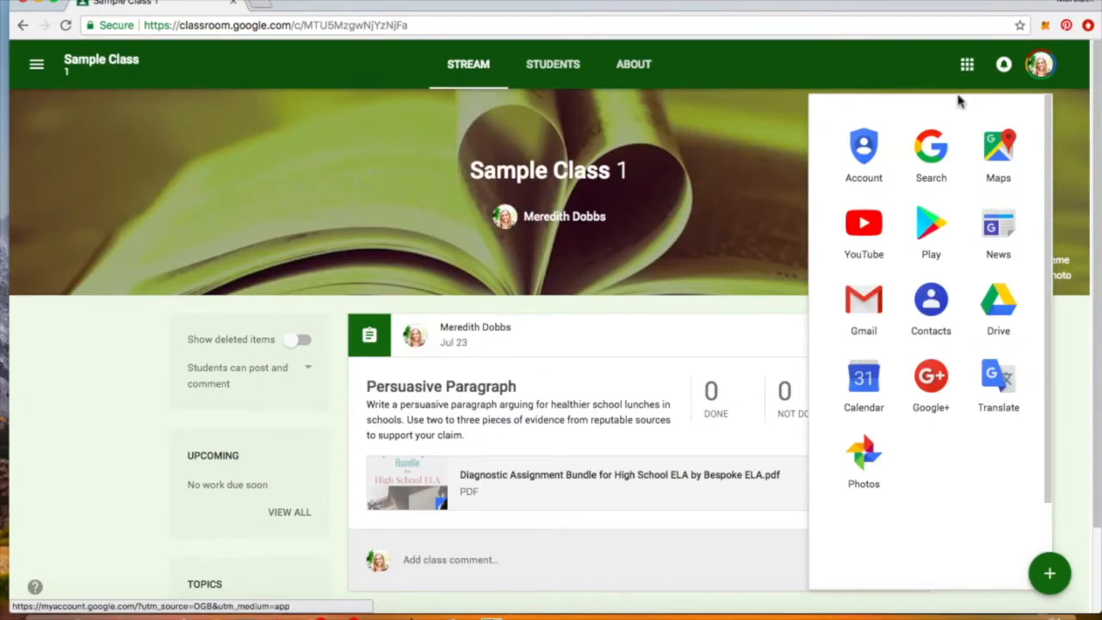
left_click(994, 312)
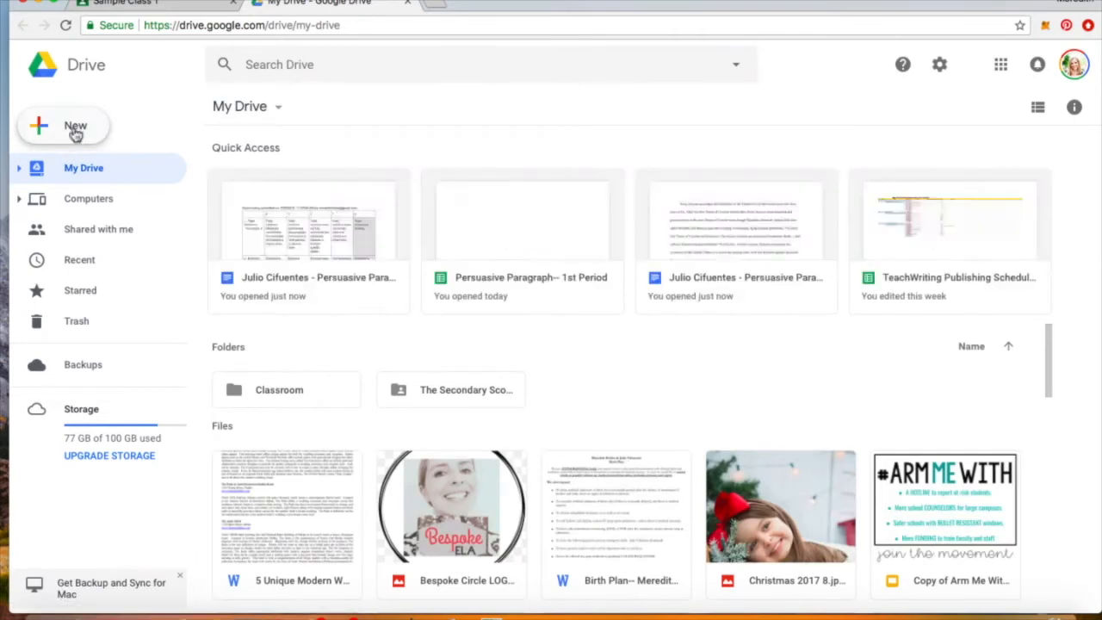
- Create a new blank Google Sheets spreadsheet from Drive's New menu
left_click(75, 129)
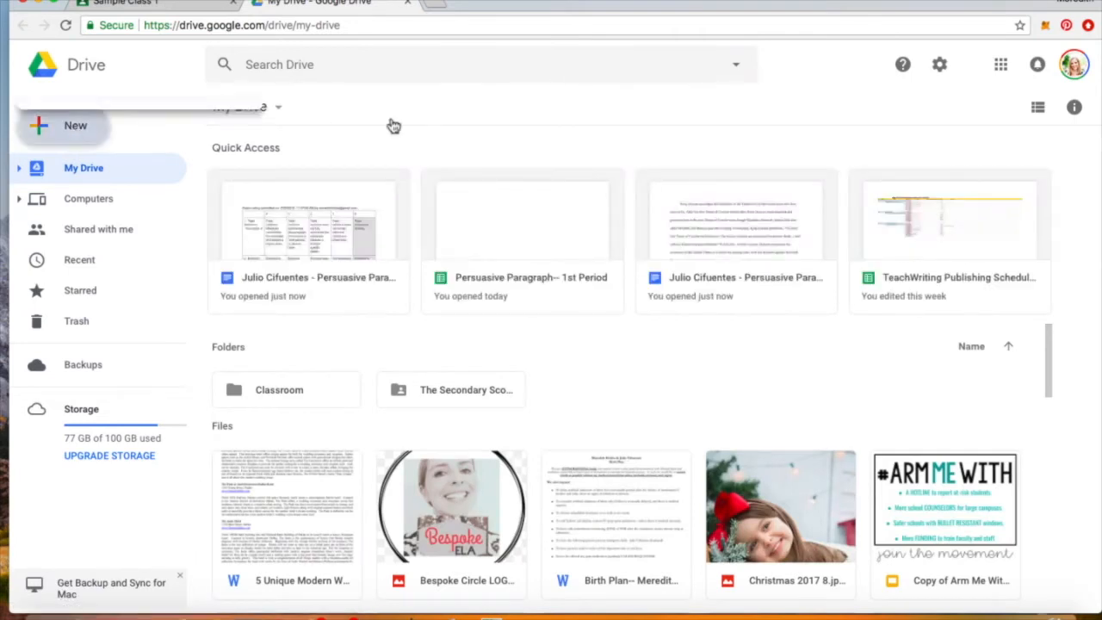
left_click(112, 94)
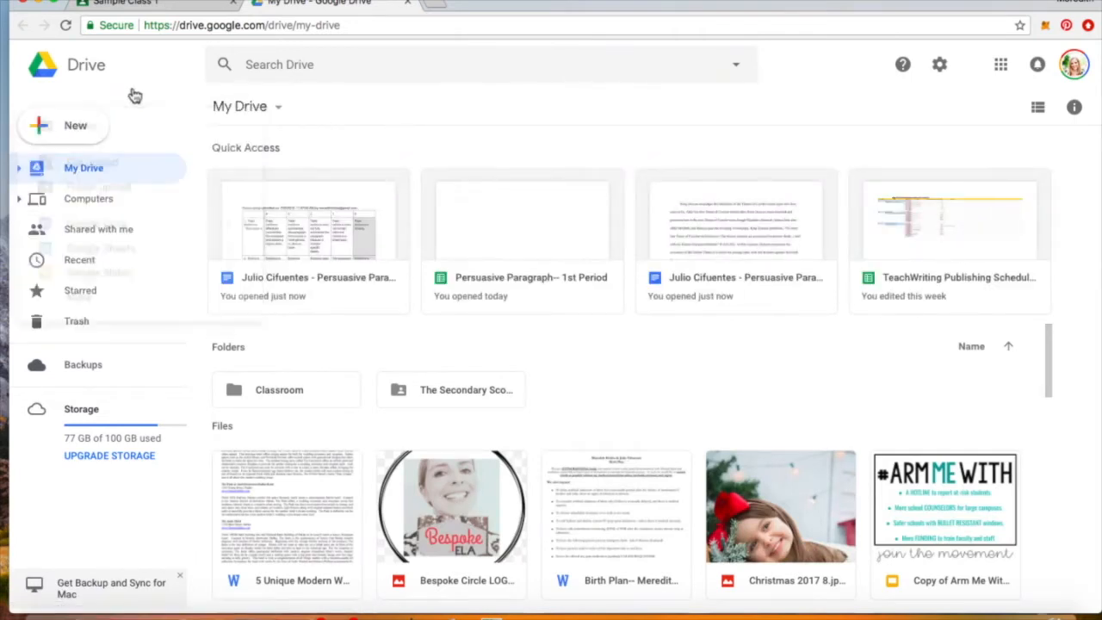
left_click(43, 127)
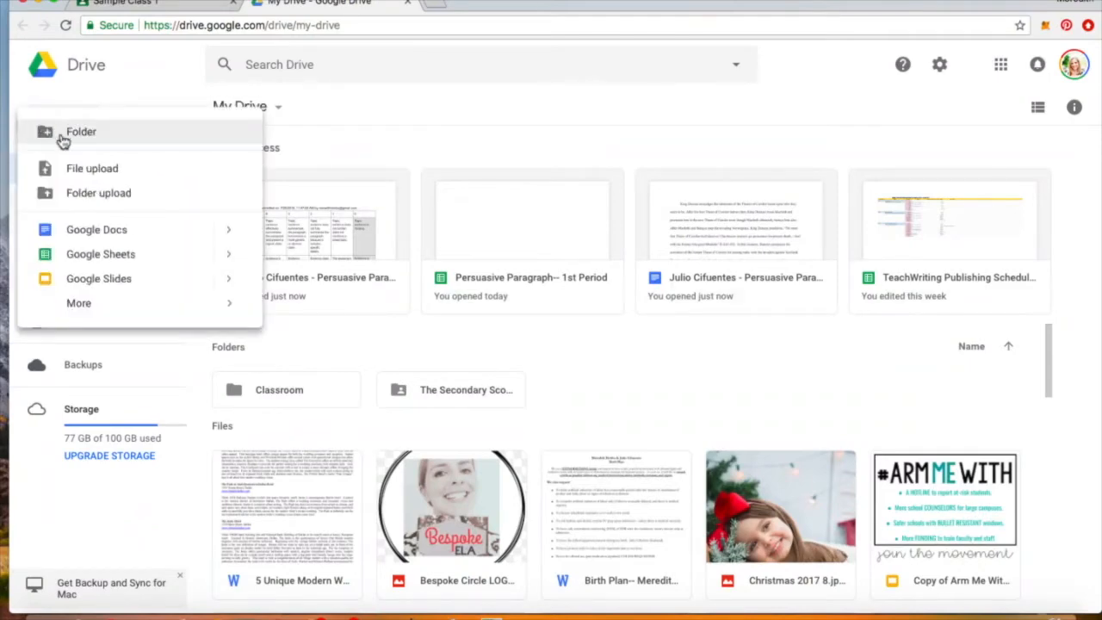
left_click(87, 256)
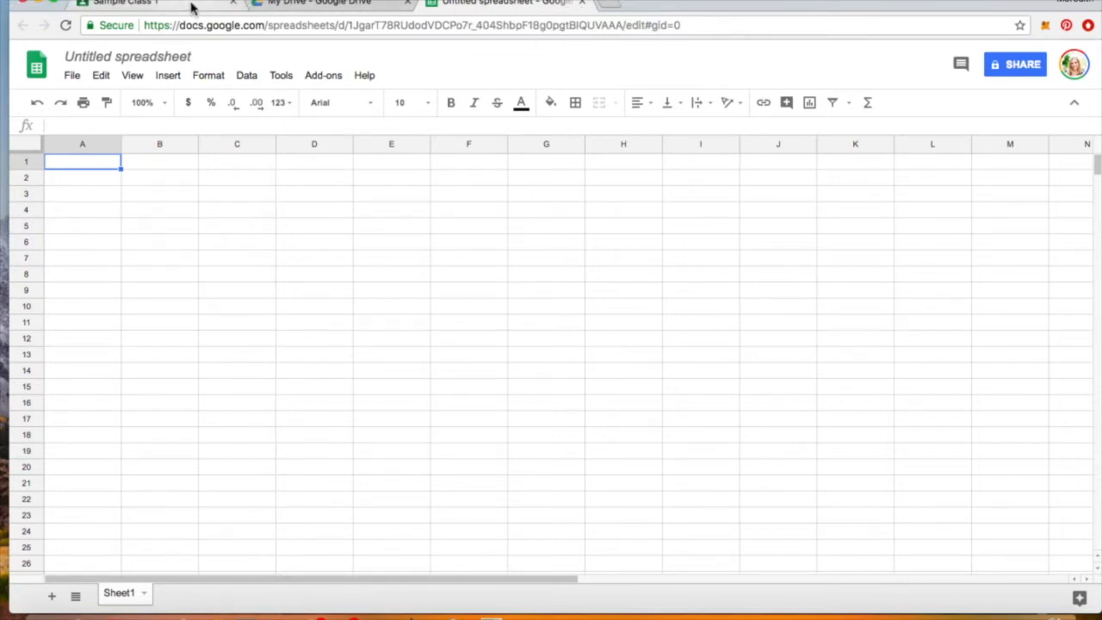
- Check the class name in Classroom, then title the spreadsheet 'Persuasive Paragraph-- AP Lit 4th period'
left_click(161, 57)
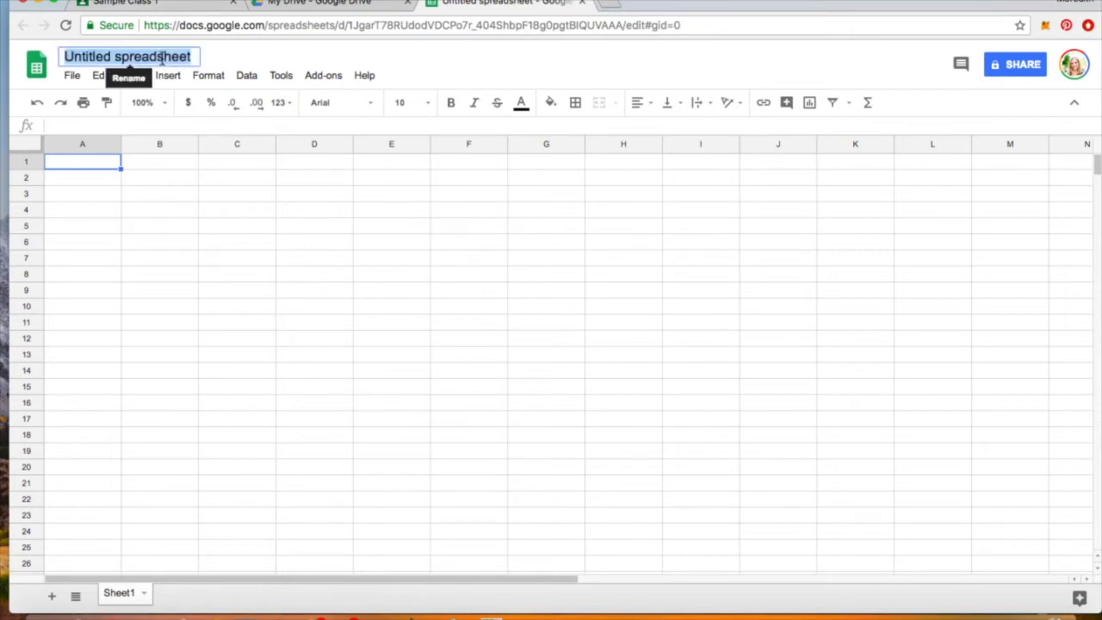
left_click(185, 7)
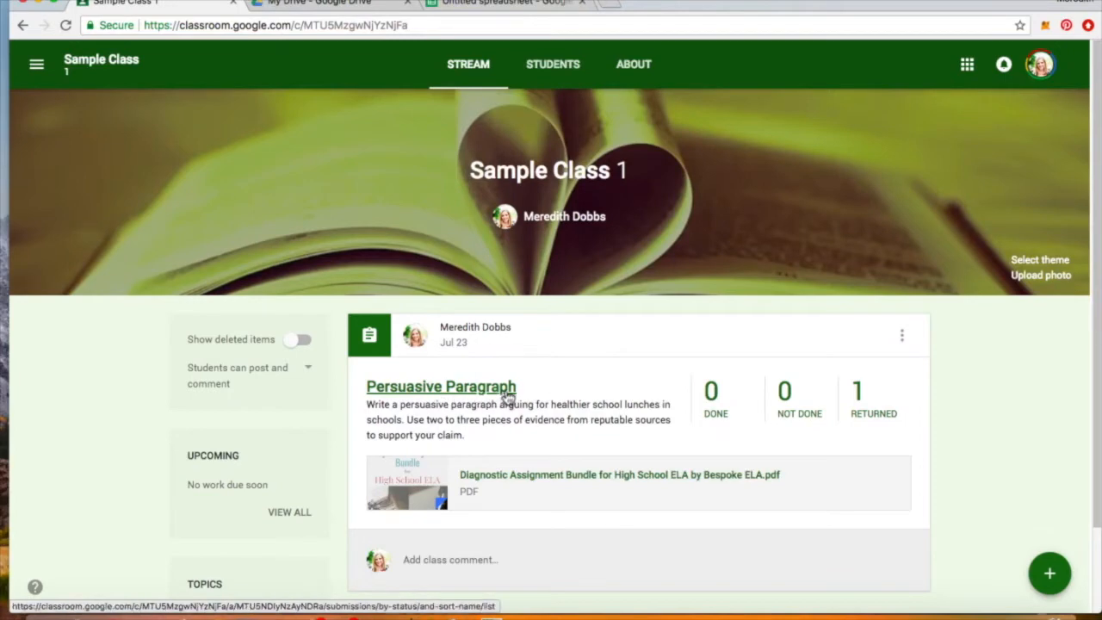
left_click(543, 5)
left_click(181, 60)
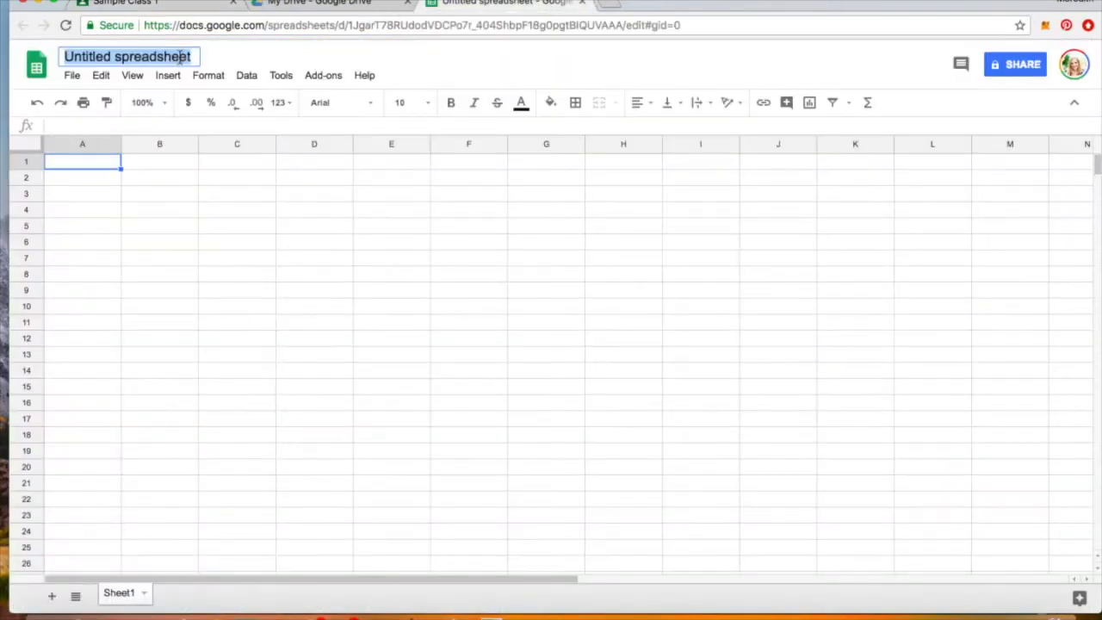
type("Persuasive P")
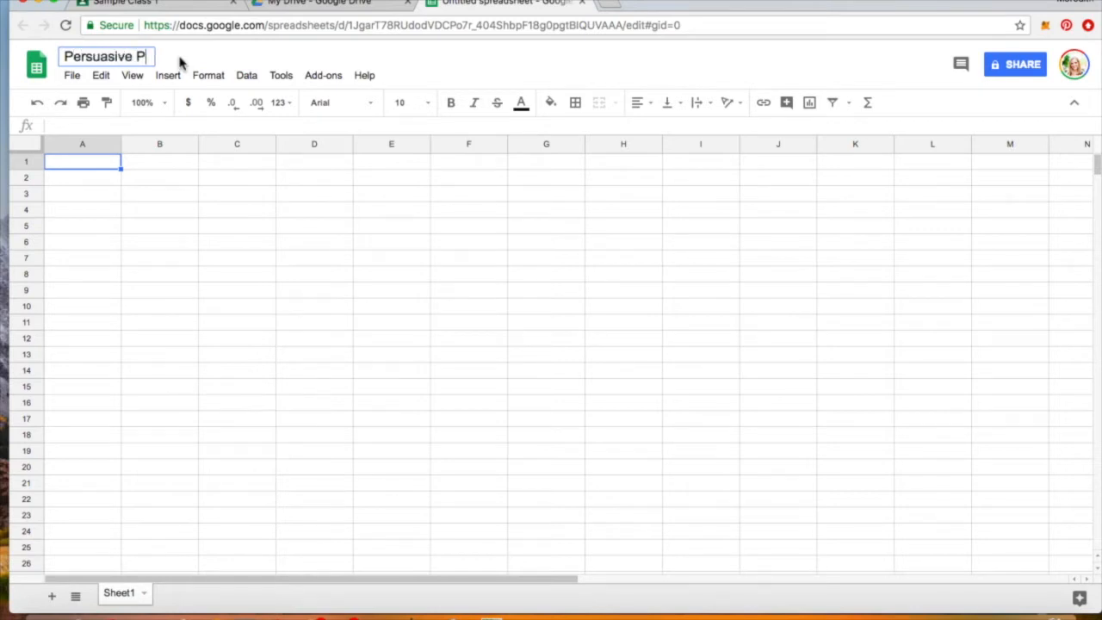
type("aragraph--")
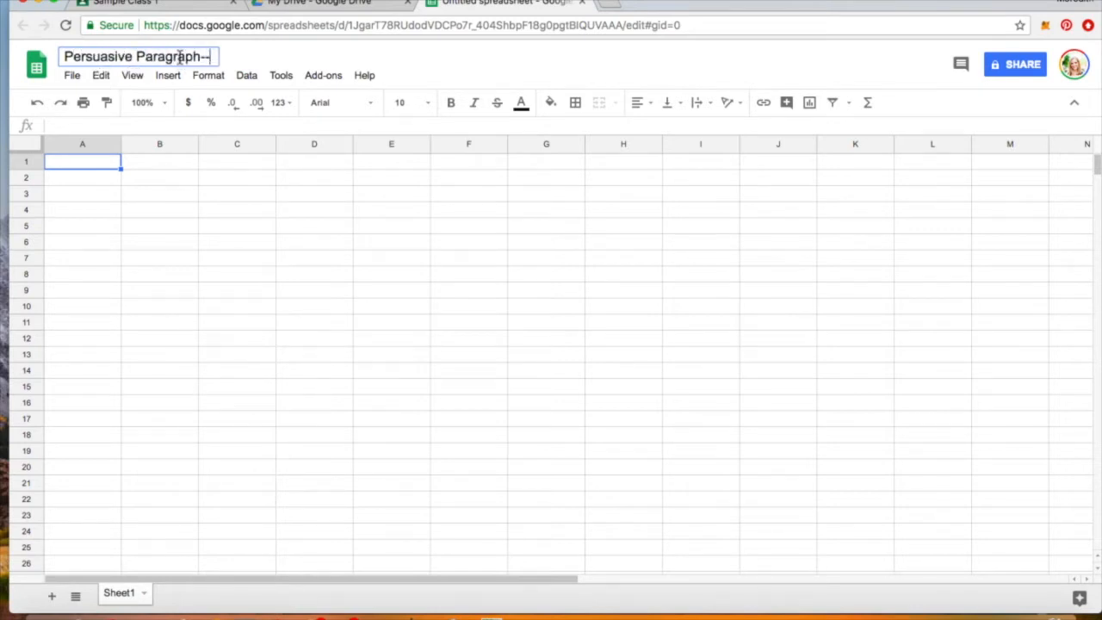
type(" sample class 1")
key("BackSpace")
key("BackSpace")
key("BackSpace")
key("BackSpace")
key("BackSpace")
key("BackSpace")
key("BackSpace")
key("BackSpace")
key("BackSpace")
key("BackSpace")
key("BackSpace")
key("BackSpace")
key("BackSpace")
key("BackSpace")
type("1st period")
key("BackSpace")
key("BackSpace")
key("BackSpace")
key("BackSpace")
key("BackSpace")
key("BackSpace")
key("BackSpace")
key("BackSpace")
key("BackSpace")
key("BackSpace")
type("AP Lit")
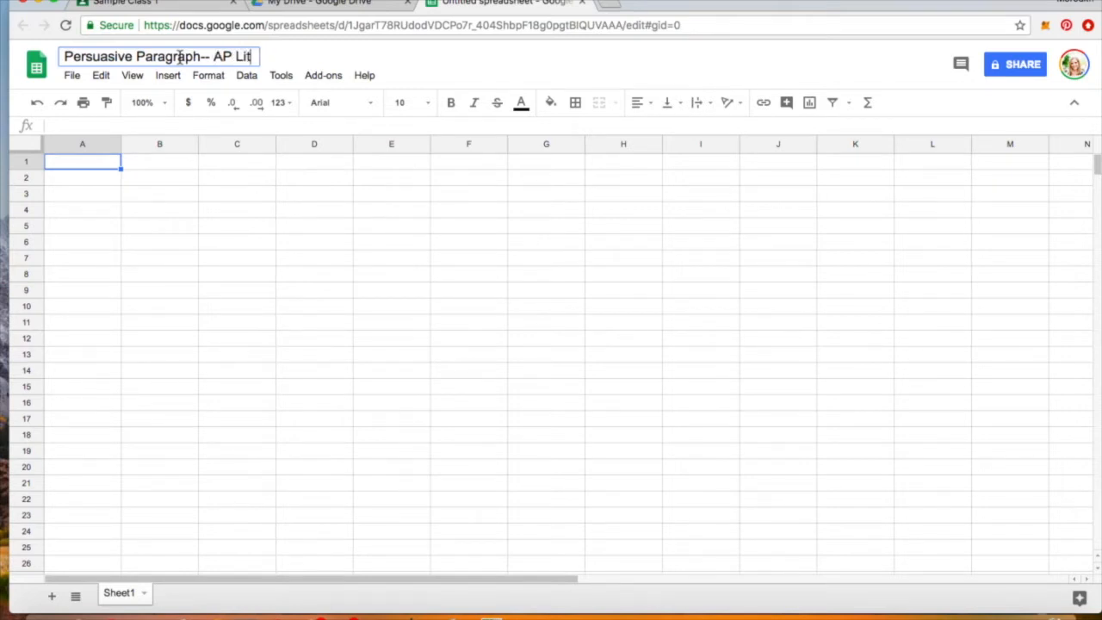
type(" 4th period")
key("Return")
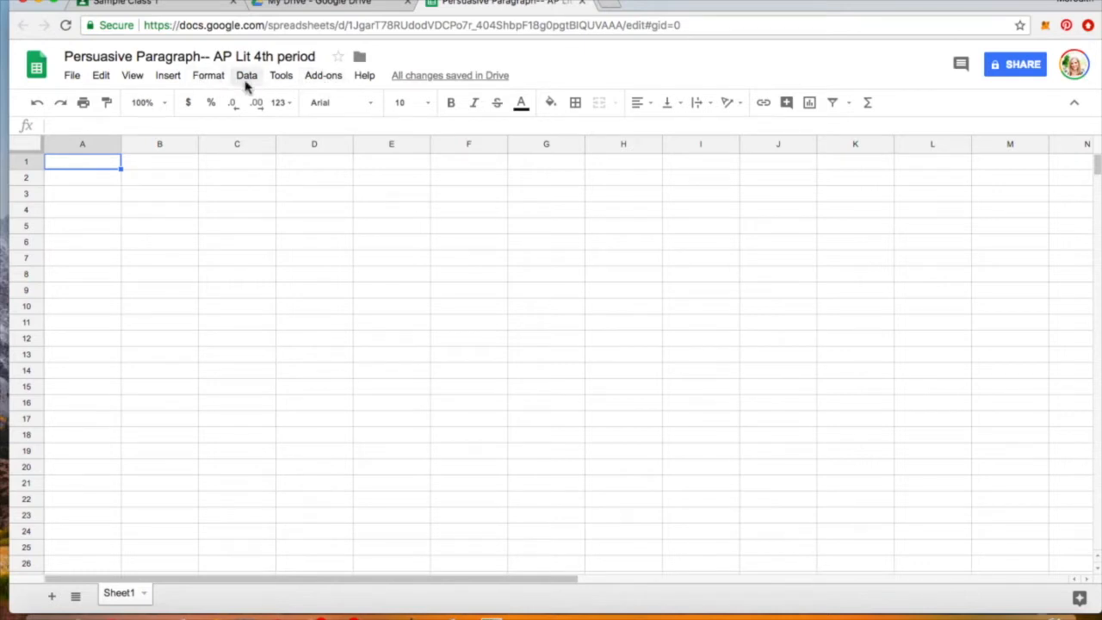
- Search the add-on store for 'doctopus'
left_click(330, 79)
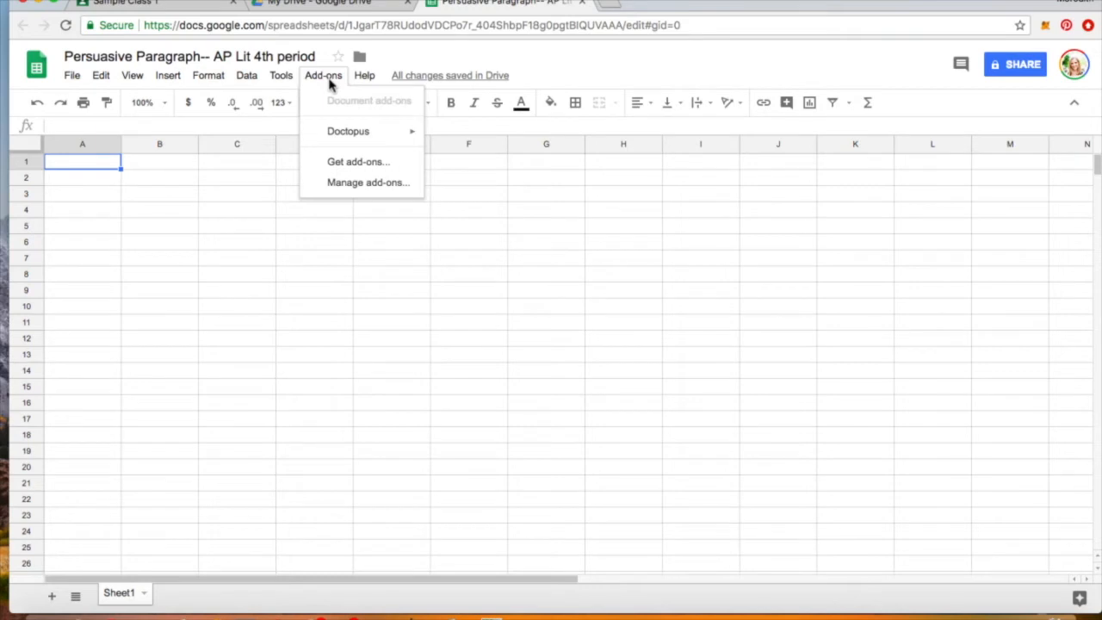
mouse_move(336, 138)
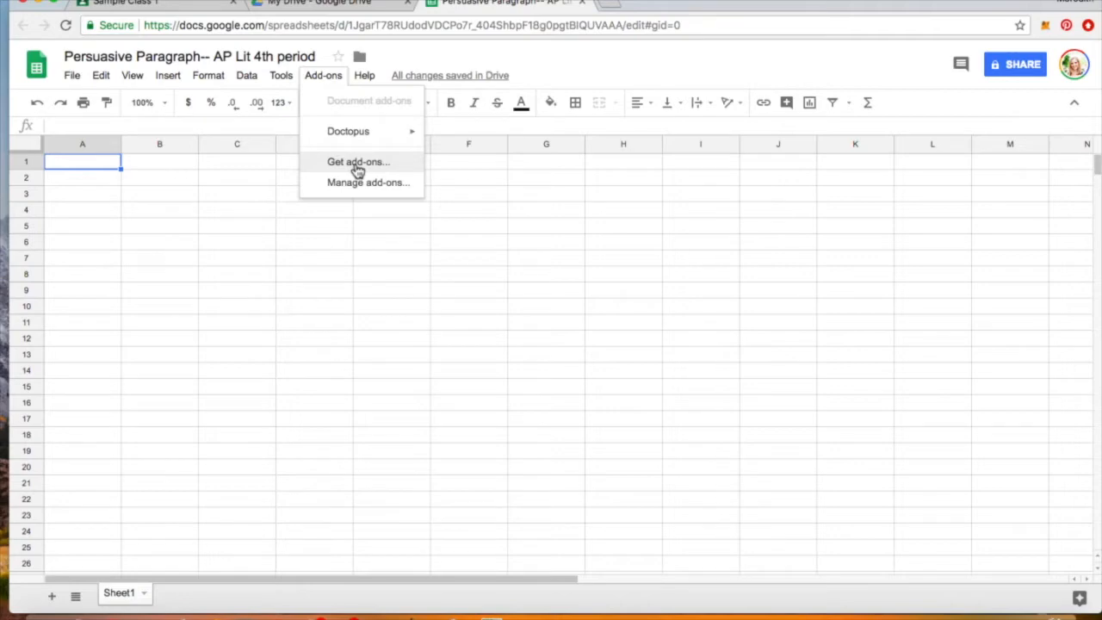
left_click(357, 168)
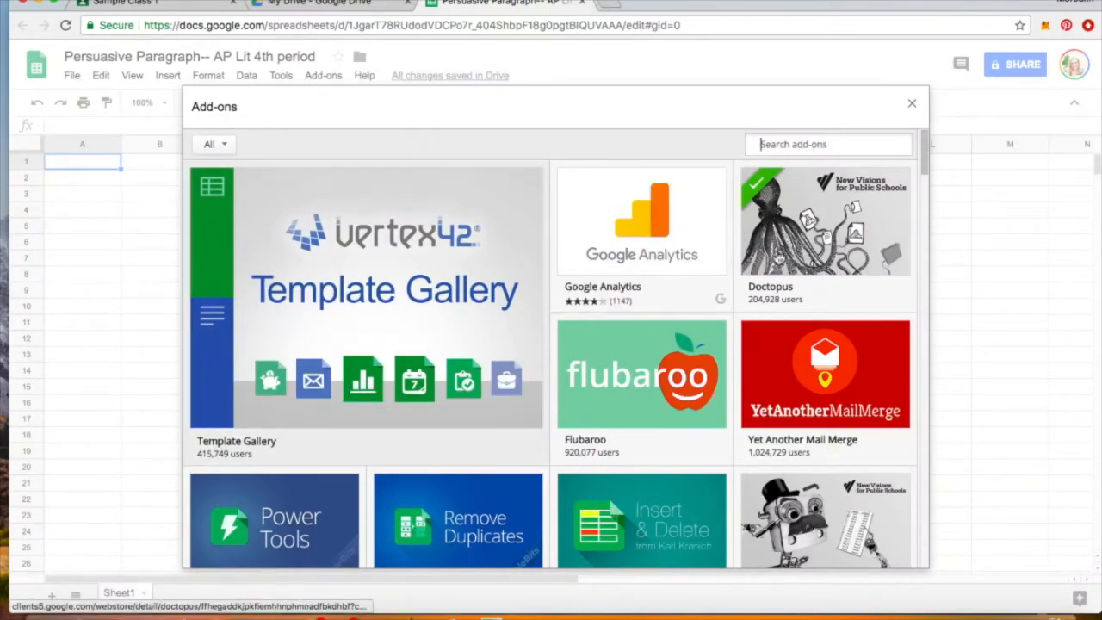
left_click(788, 143)
type("doctopu")
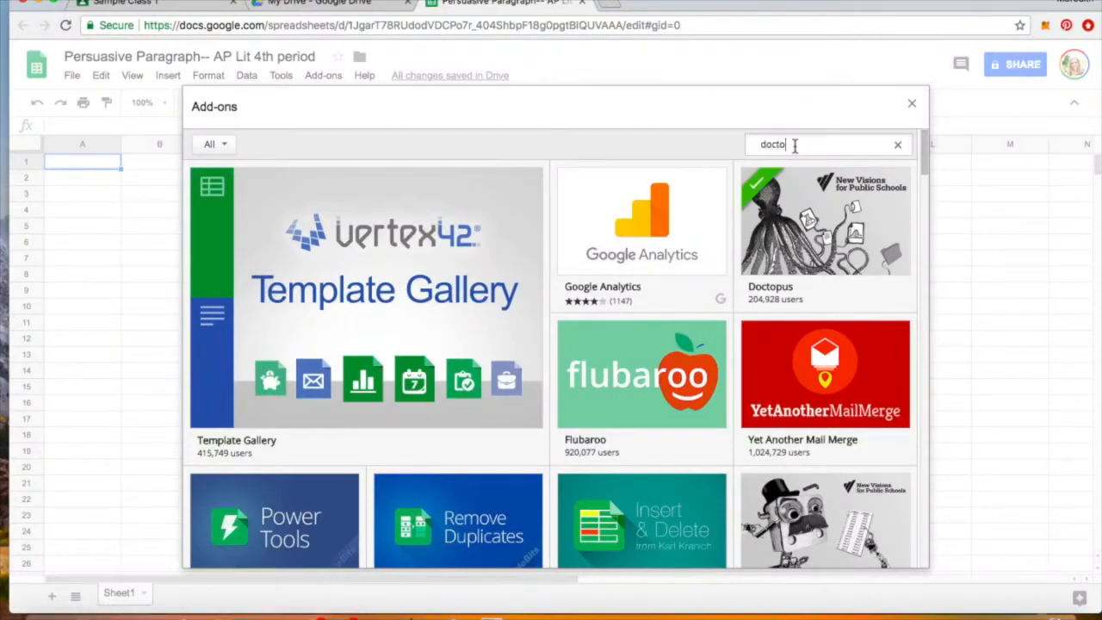
type("s")
key("Return")
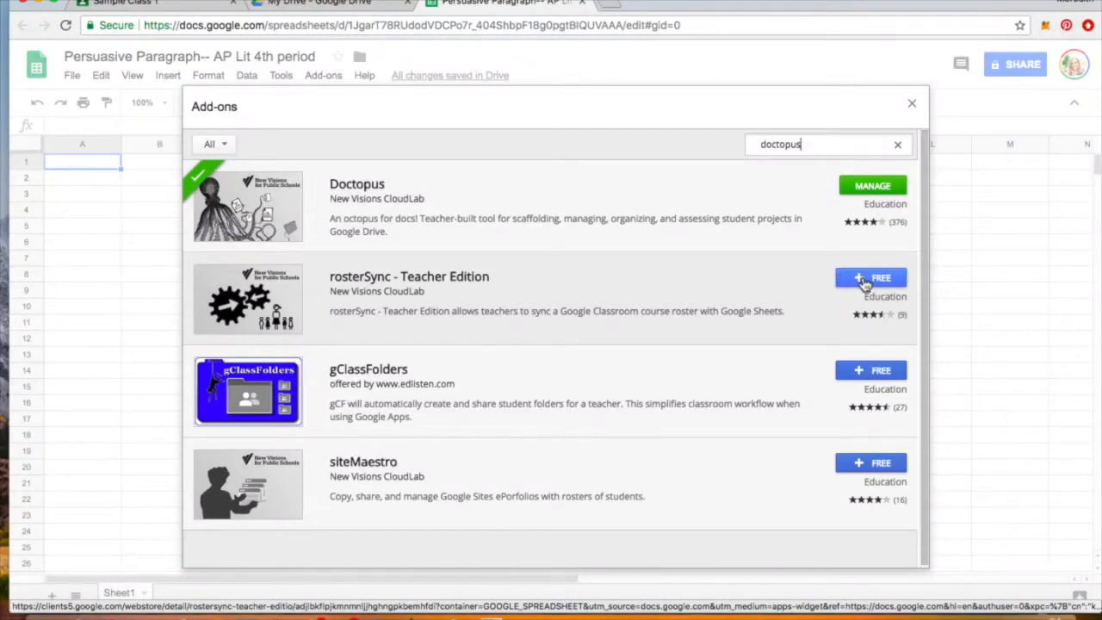
- Install the free rosterSync - Teacher Edition add-on and allow it access to the account
left_click(865, 279)
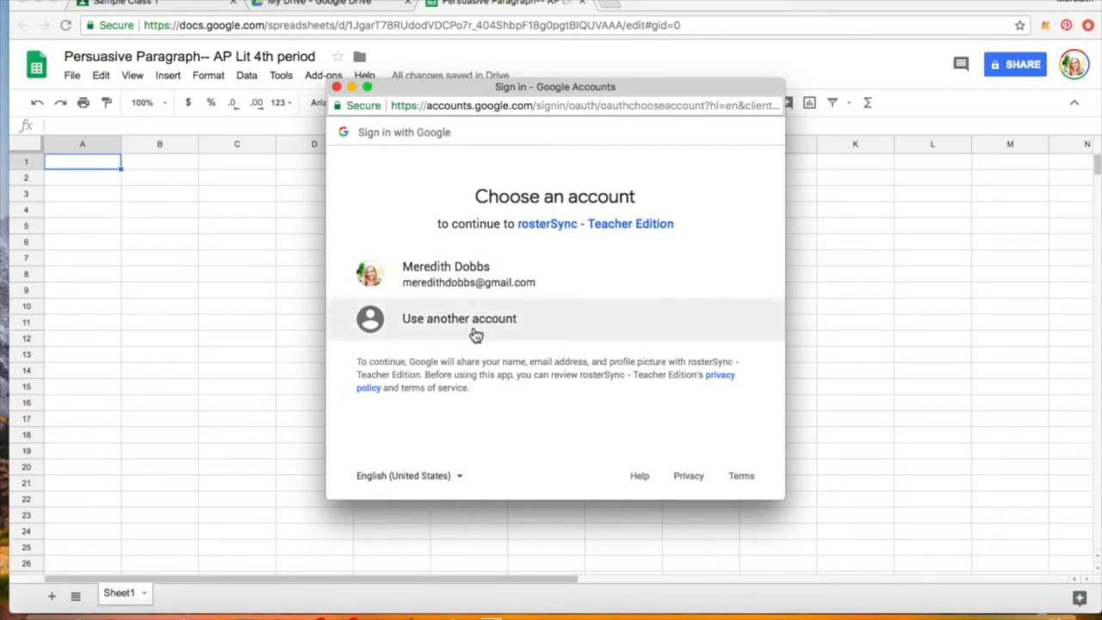
left_click(457, 281)
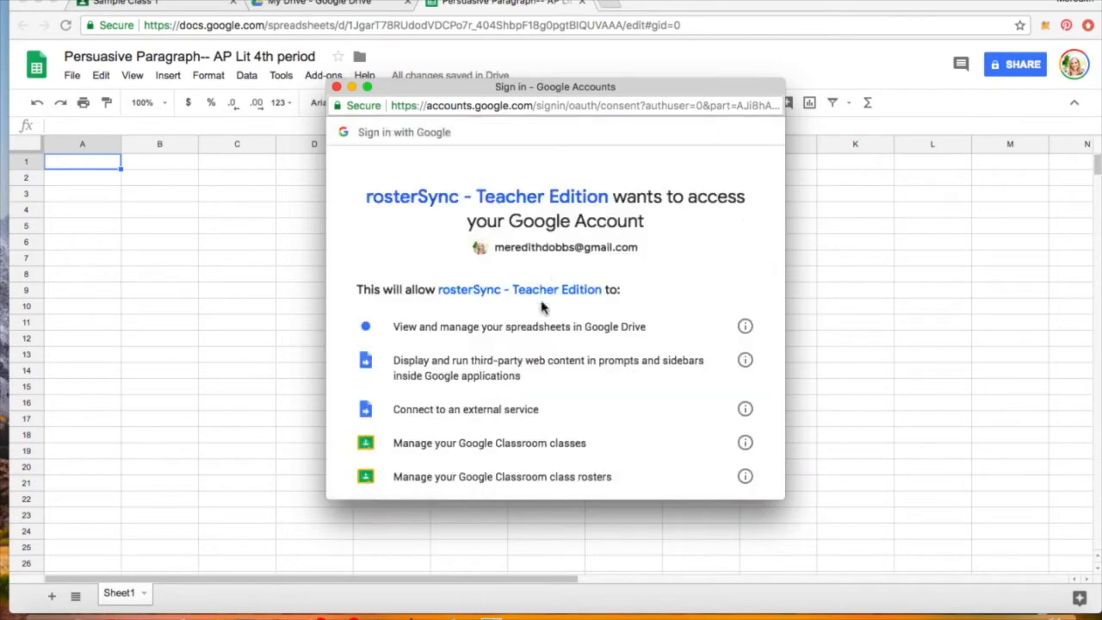
scroll(545, 327, "down", 5)
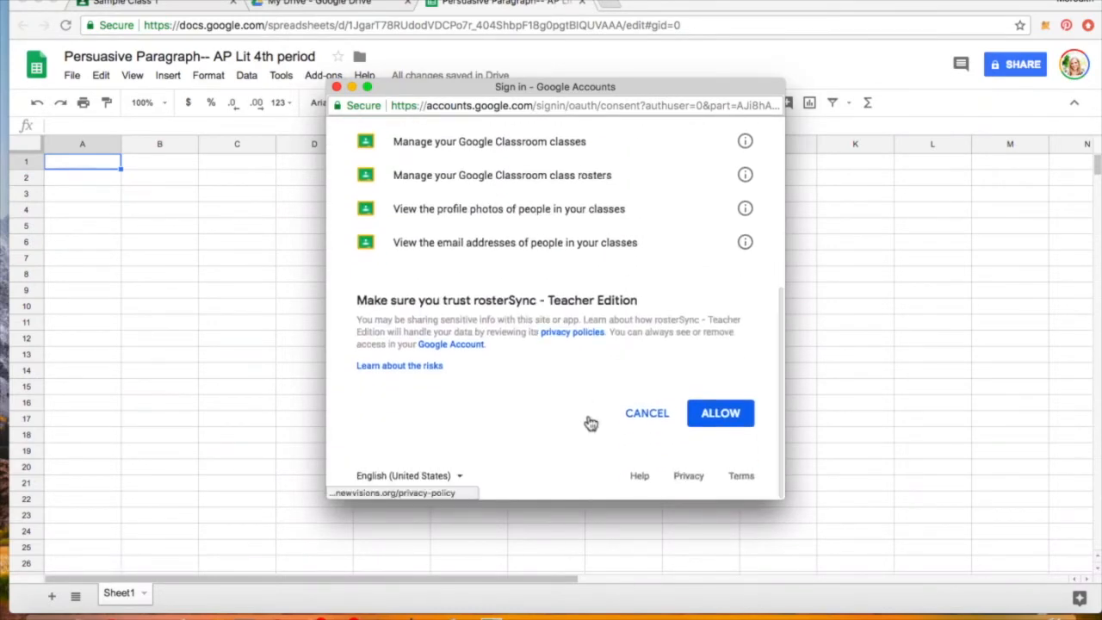
left_click(727, 415)
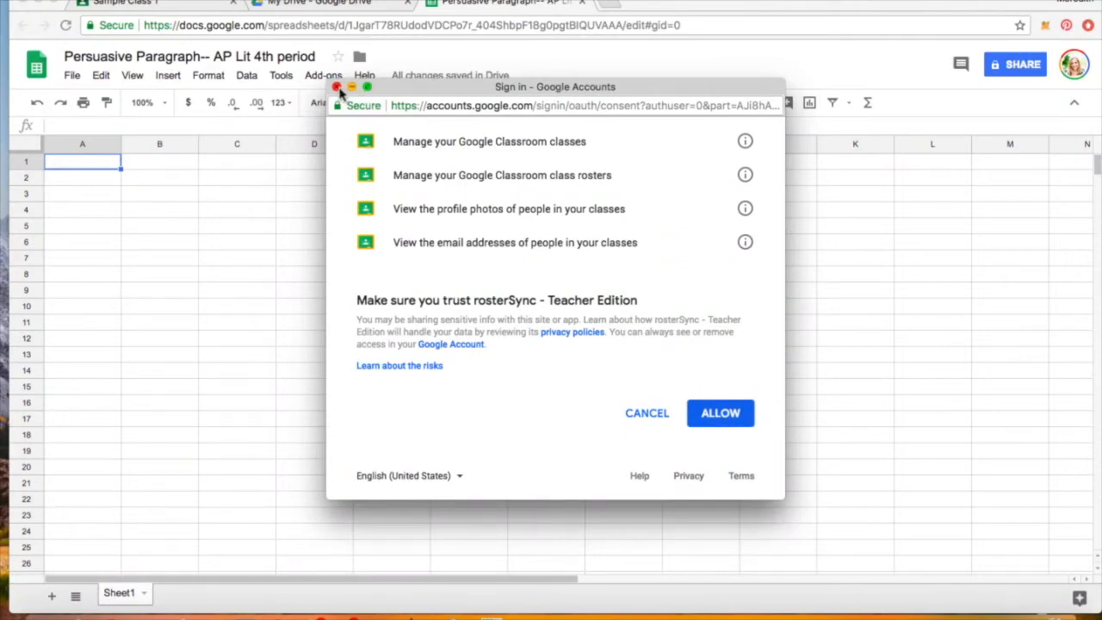
left_click(337, 87)
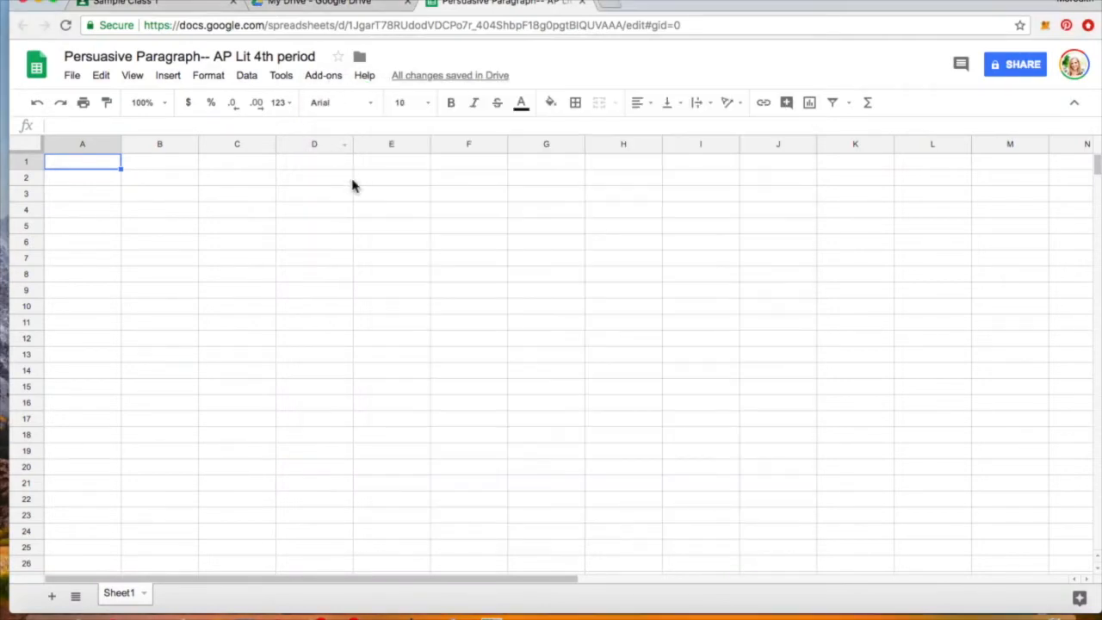
- Launch Doctopus from the Add-ons menu and dismiss its access warning
left_click(323, 77)
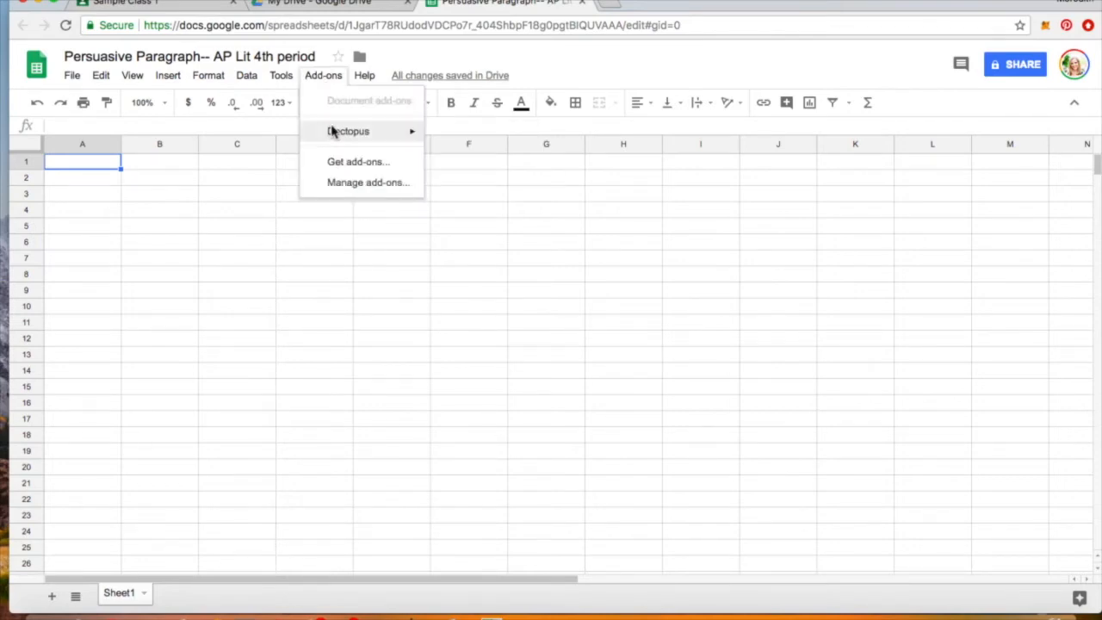
mouse_move(331, 133)
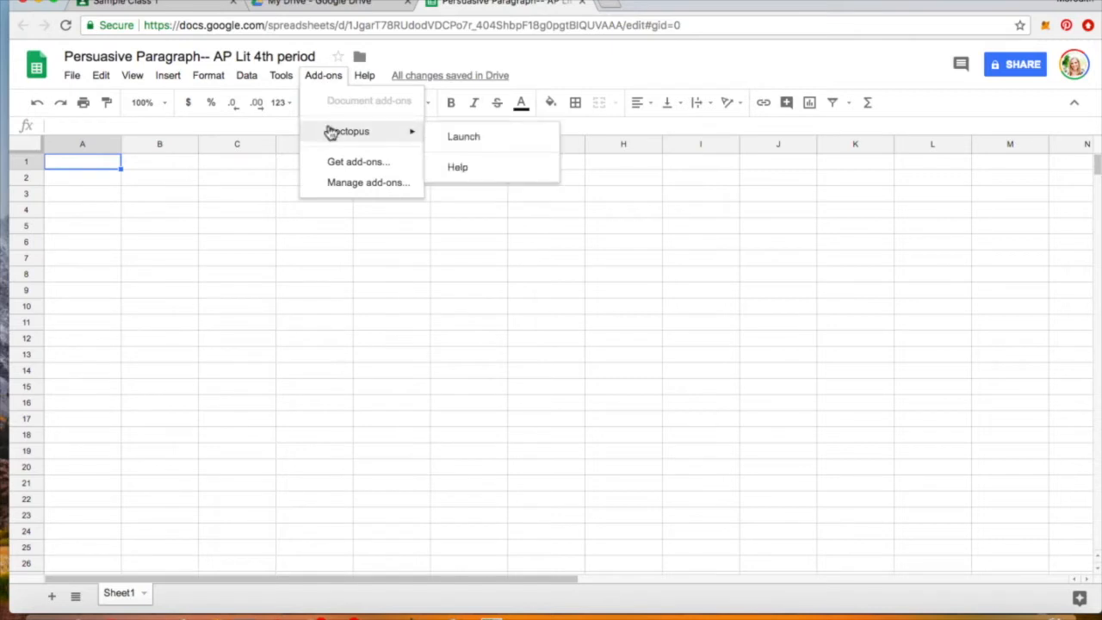
left_click(484, 142)
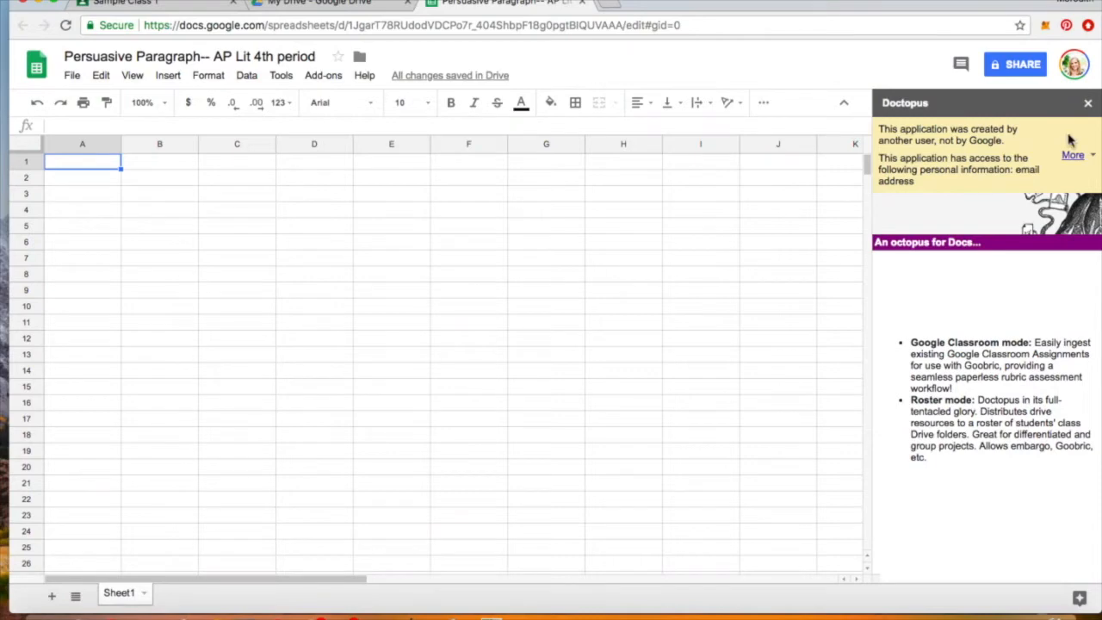
left_click(1088, 157)
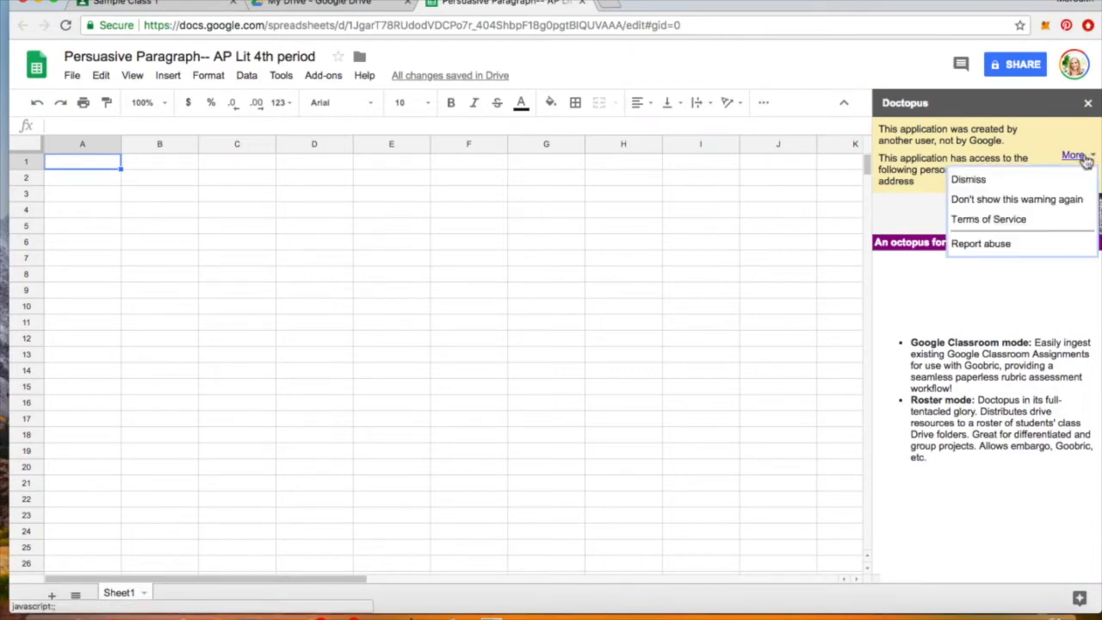
left_click(1033, 185)
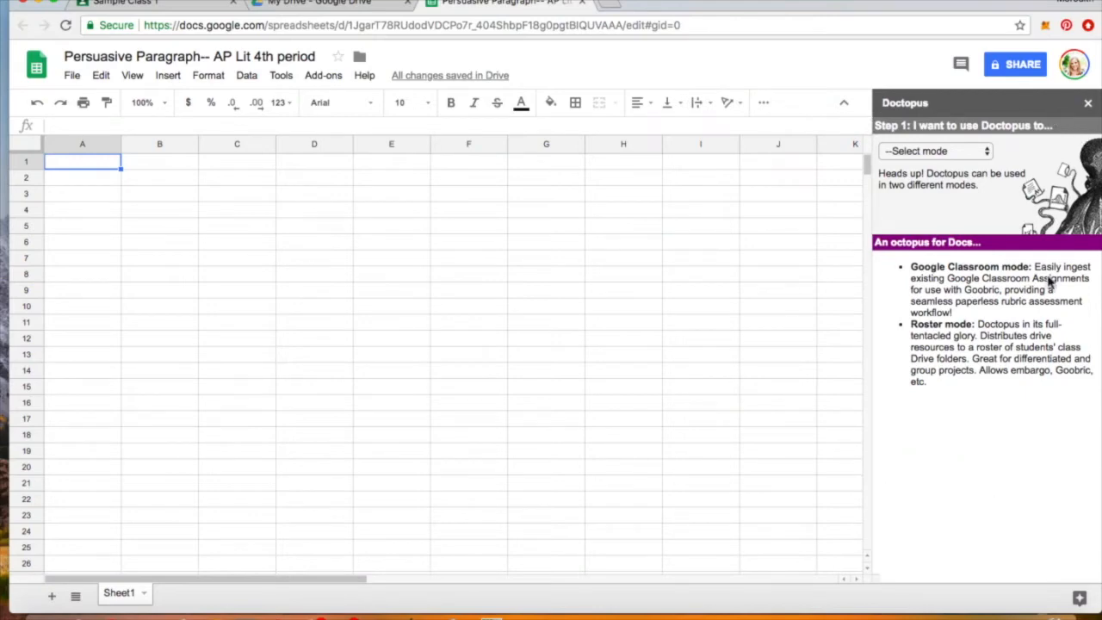
- Choose Google Classroom ingest mode with class Sample Class 1 and assignment Persuasive Paragraph
left_click(987, 153)
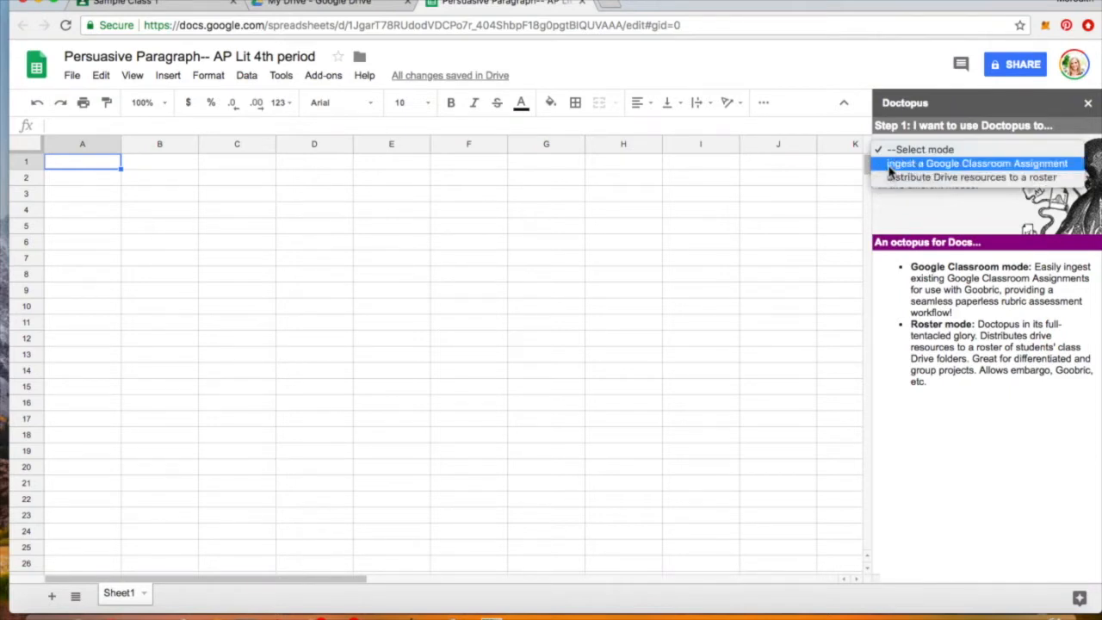
left_click(891, 163)
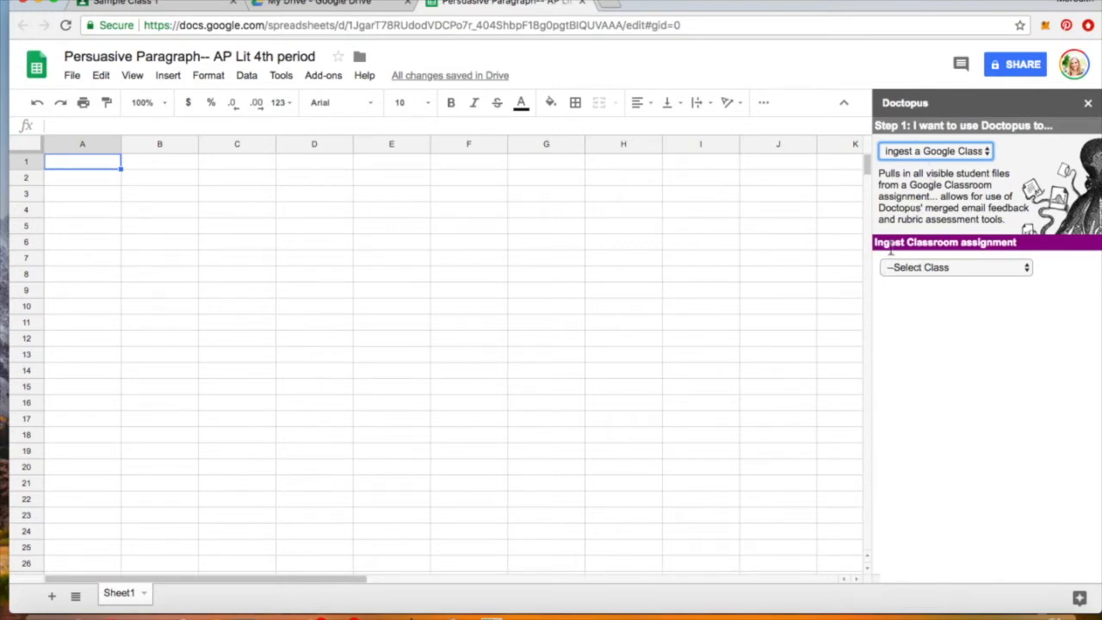
left_click(920, 268)
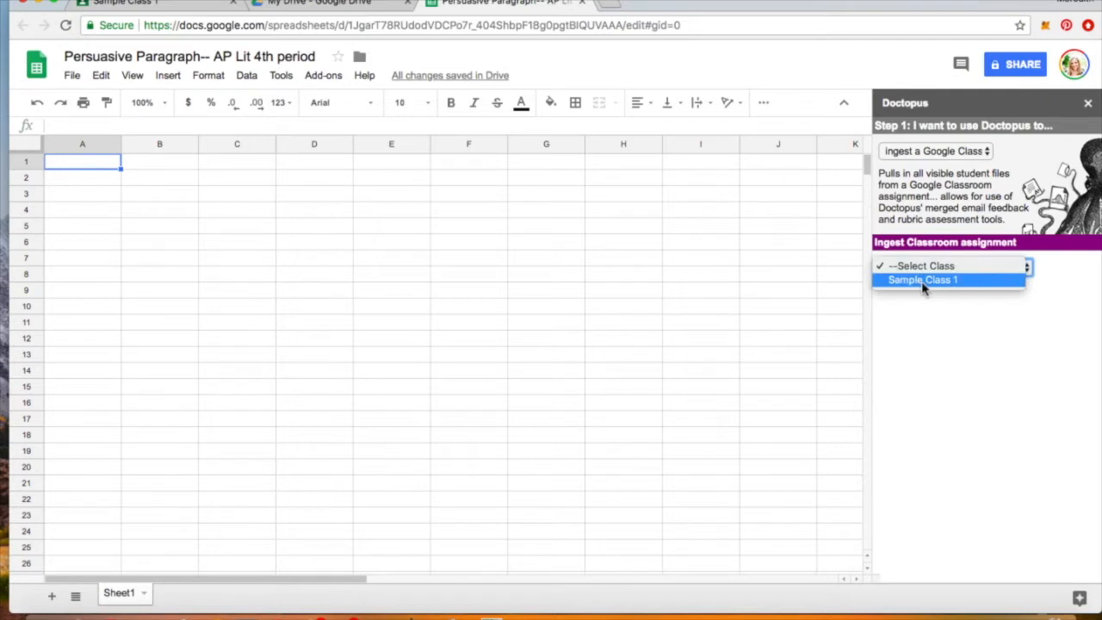
left_click(923, 281)
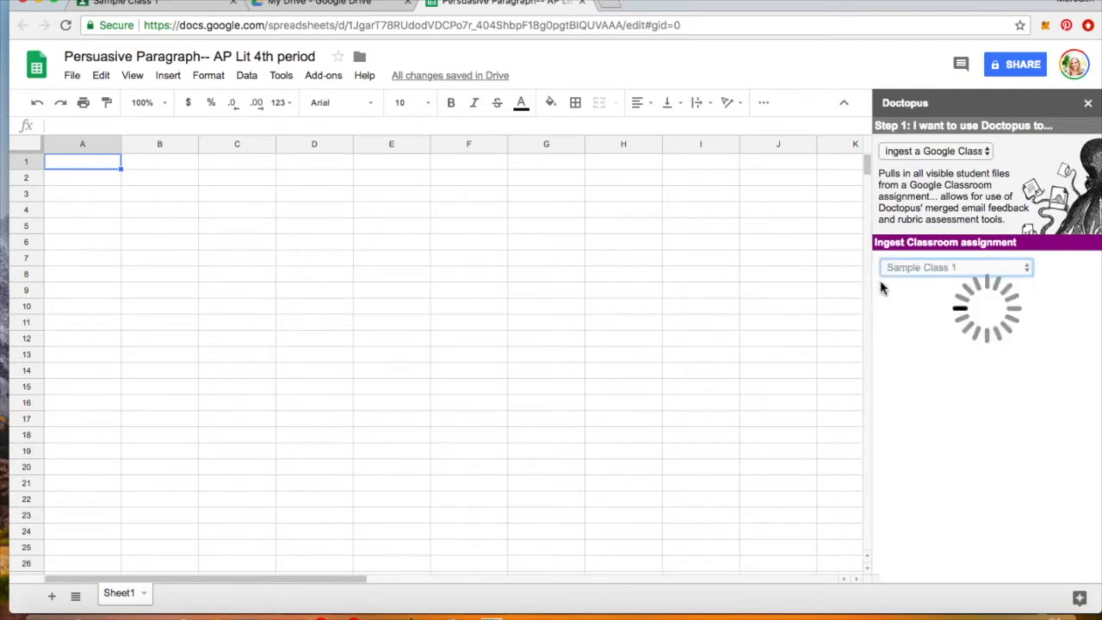
left_click(897, 292)
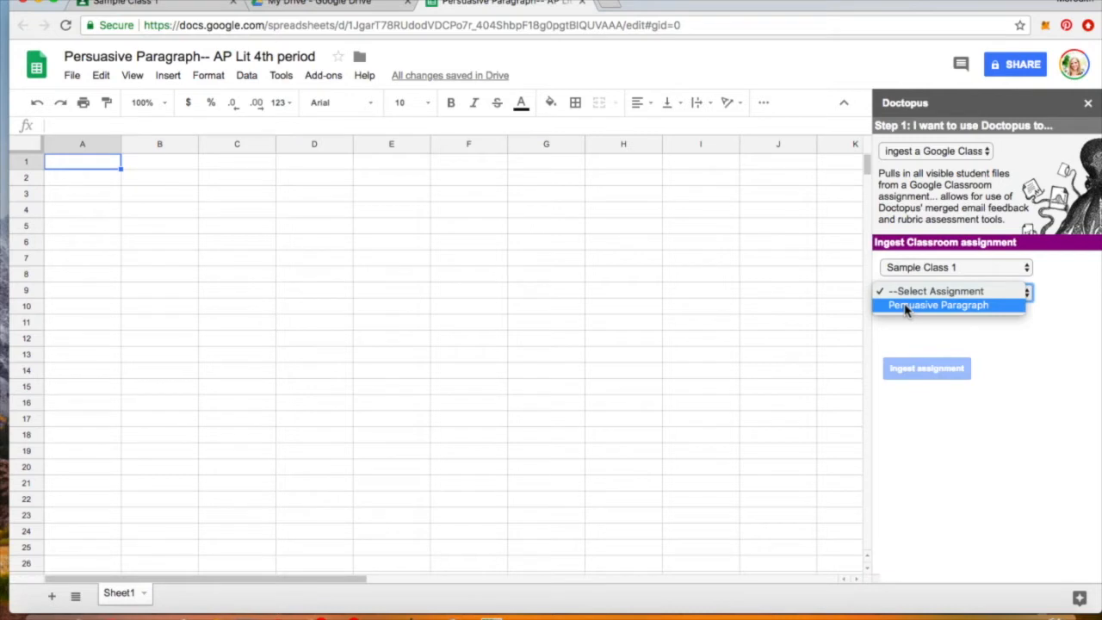
left_click(906, 306)
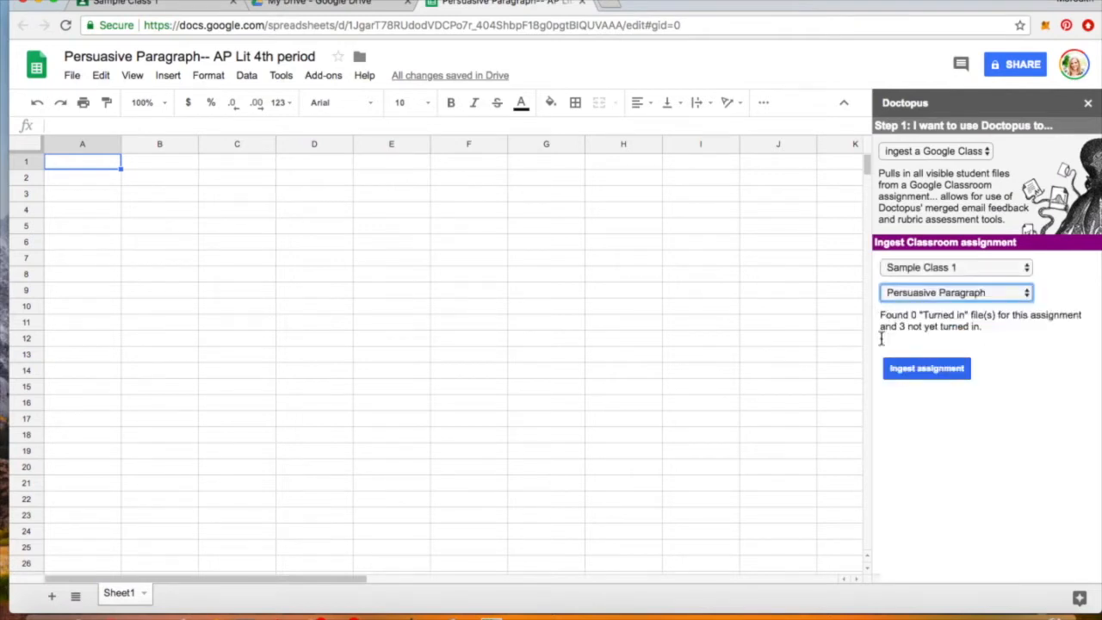
- Ingest the Persuasive Paragraph student files into a new roster sheet
left_click(930, 369)
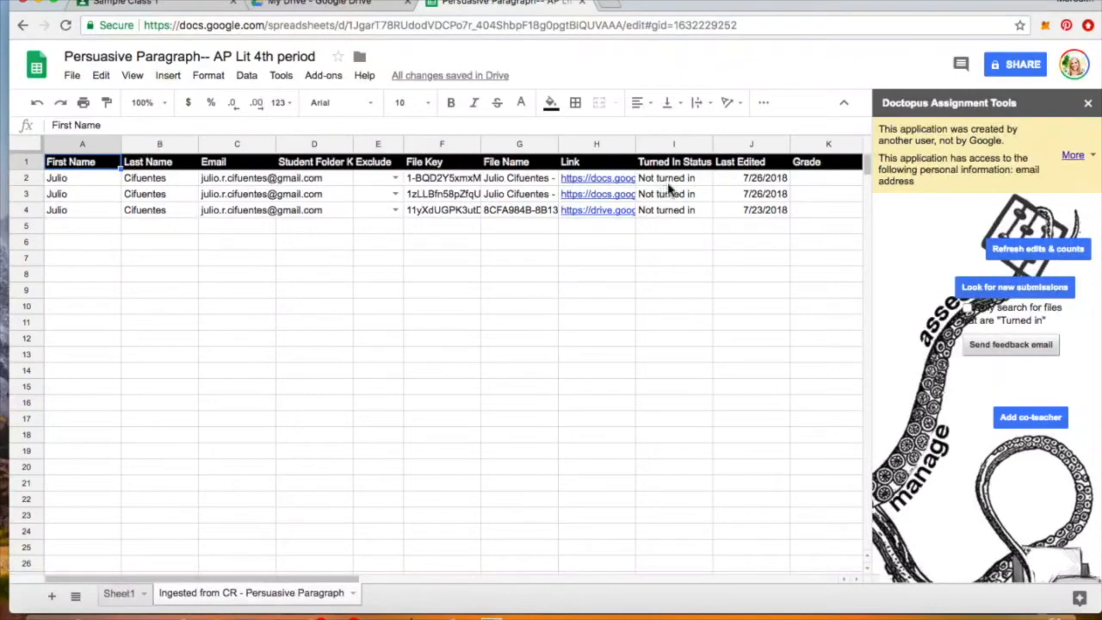
- Dismiss the Doctopus permissions warning and select the first student link in H2
left_click(1076, 154)
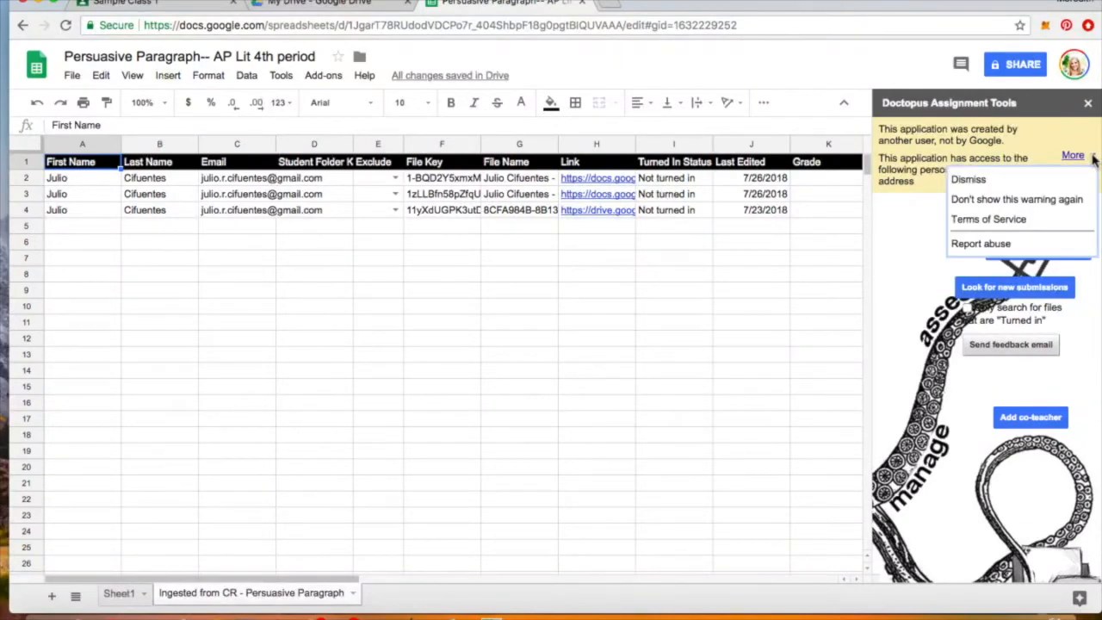
left_click(1028, 181)
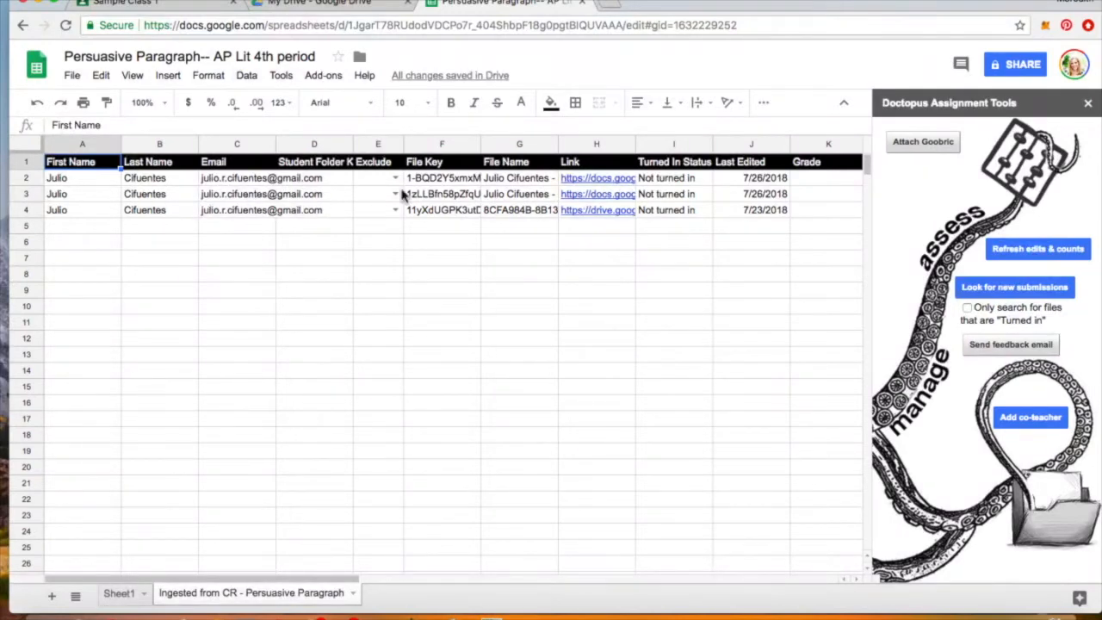
left_click(607, 181)
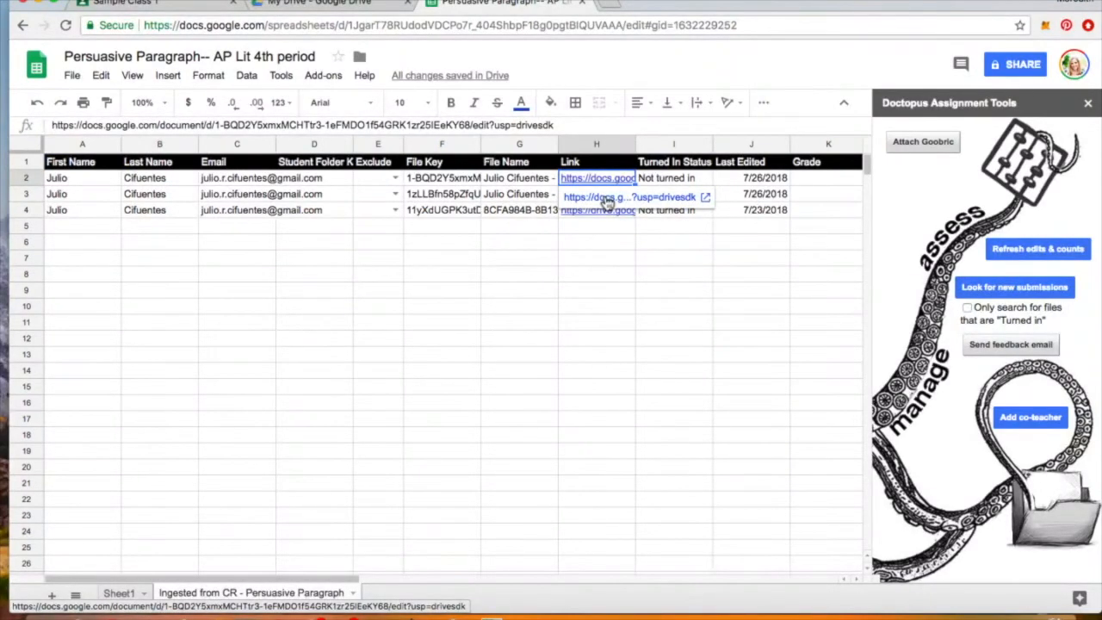
left_click(606, 198)
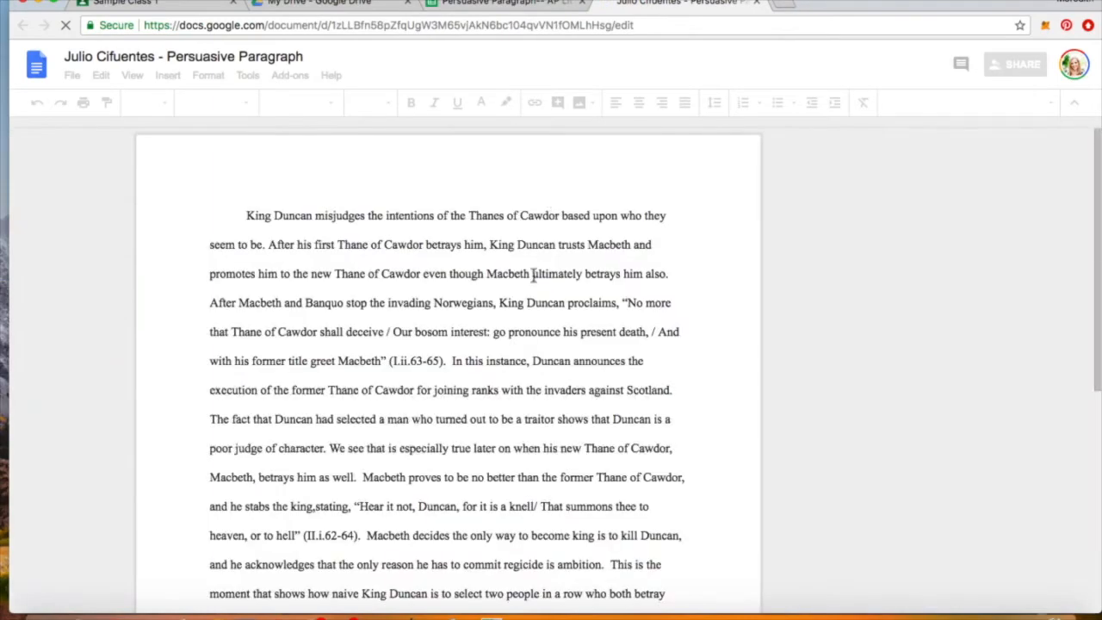
scroll(536, 297, "down", 1)
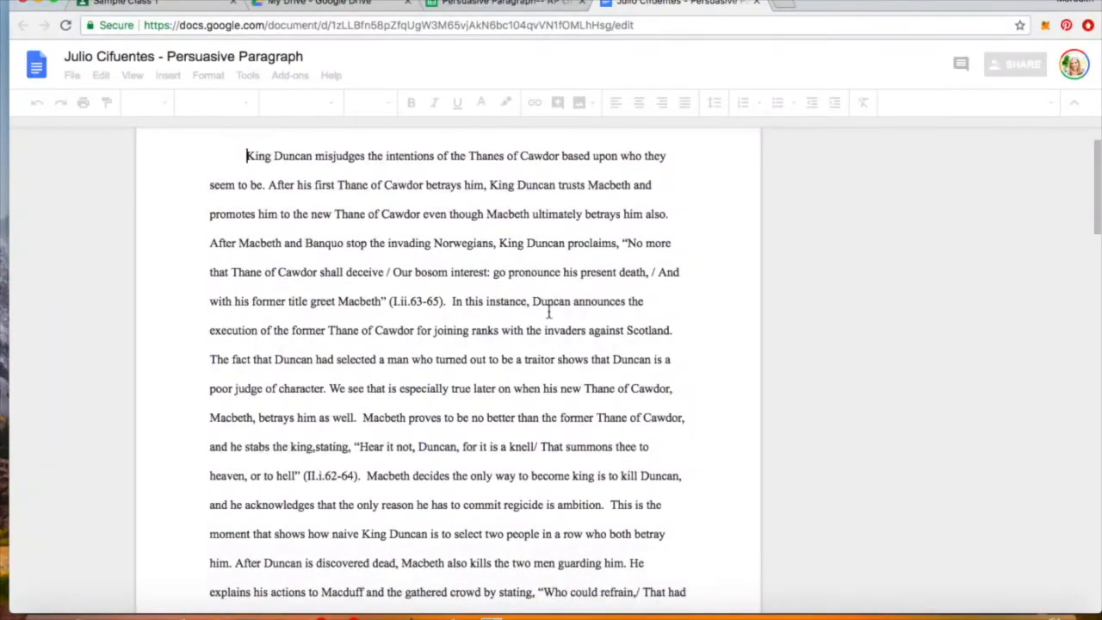
scroll(549, 312, "down", 14)
scroll(548, 312, "up", 14)
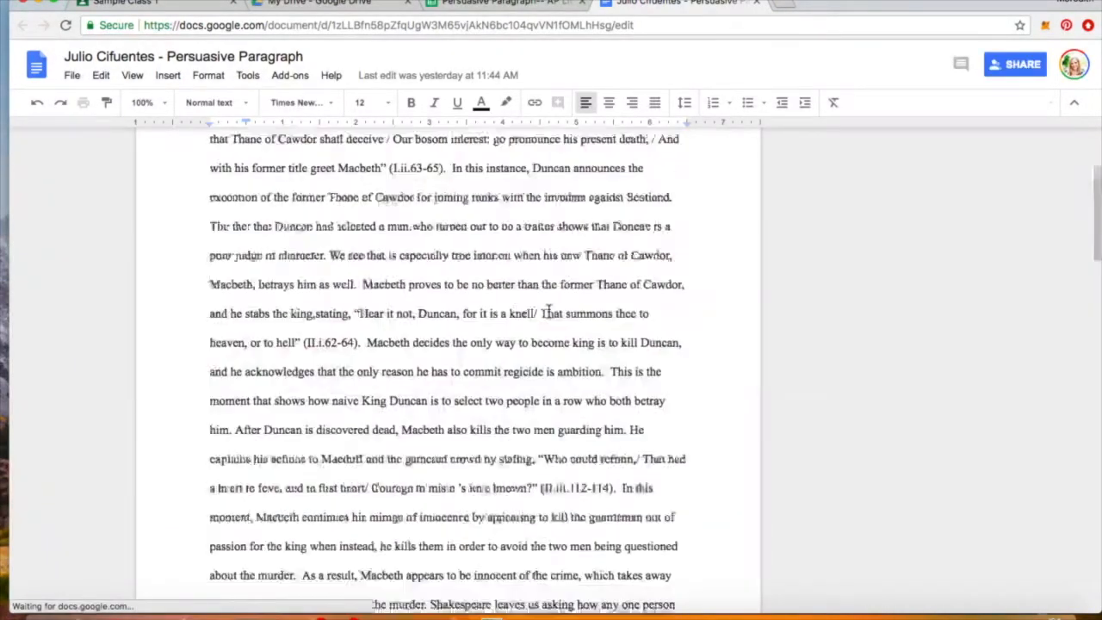
scroll(548, 311, "down", 1)
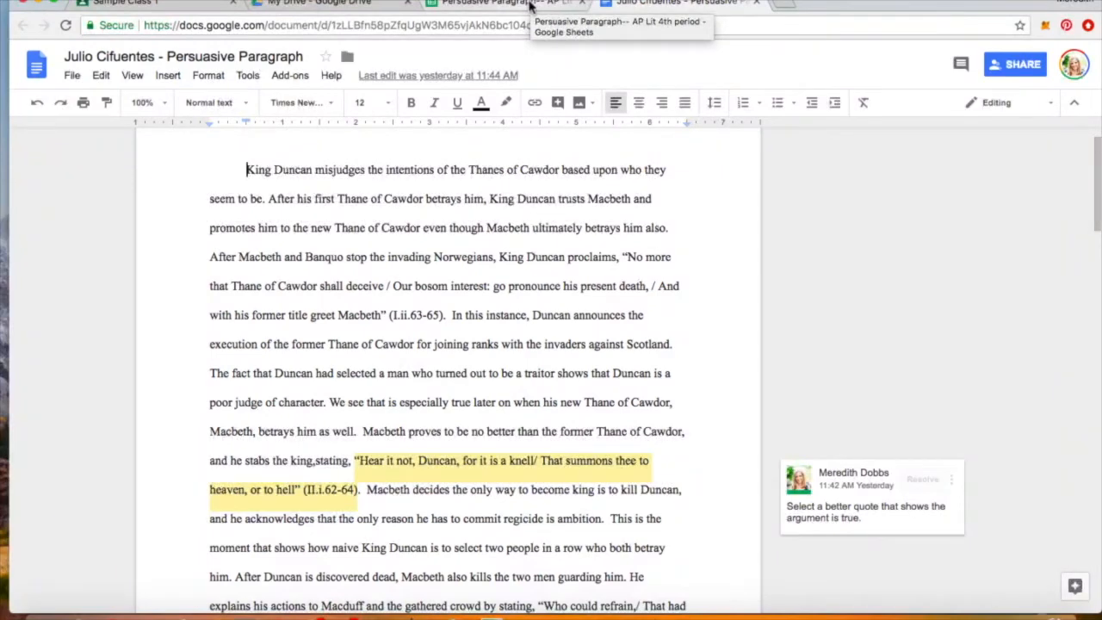
left_click(756, 3)
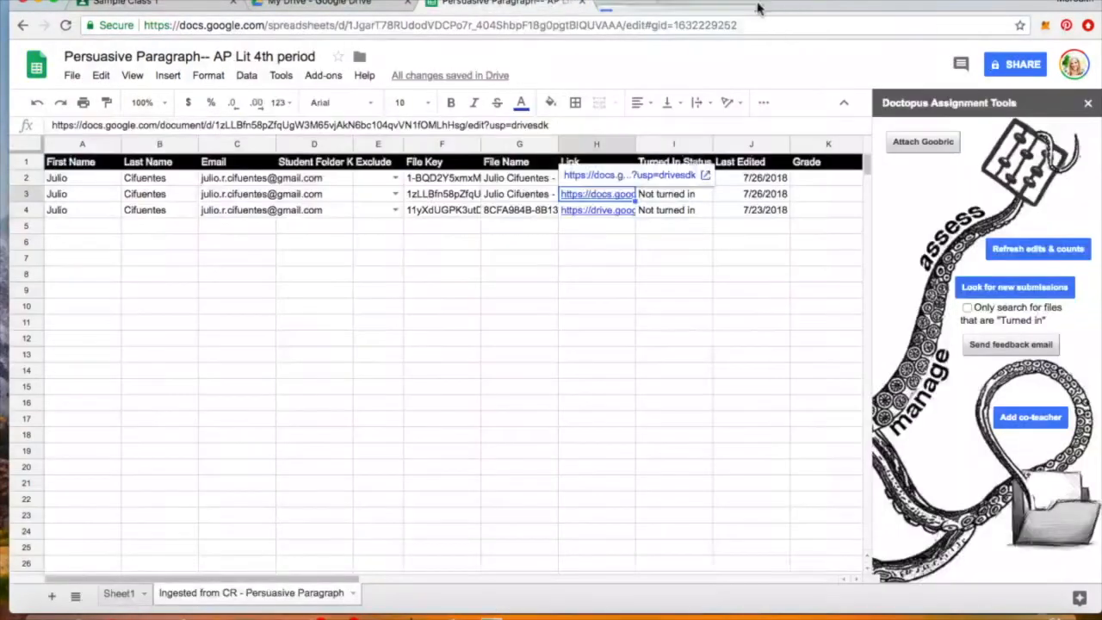
- Click an empty cell off the links and switch to the Google Drive tab
mouse_move(599, 163)
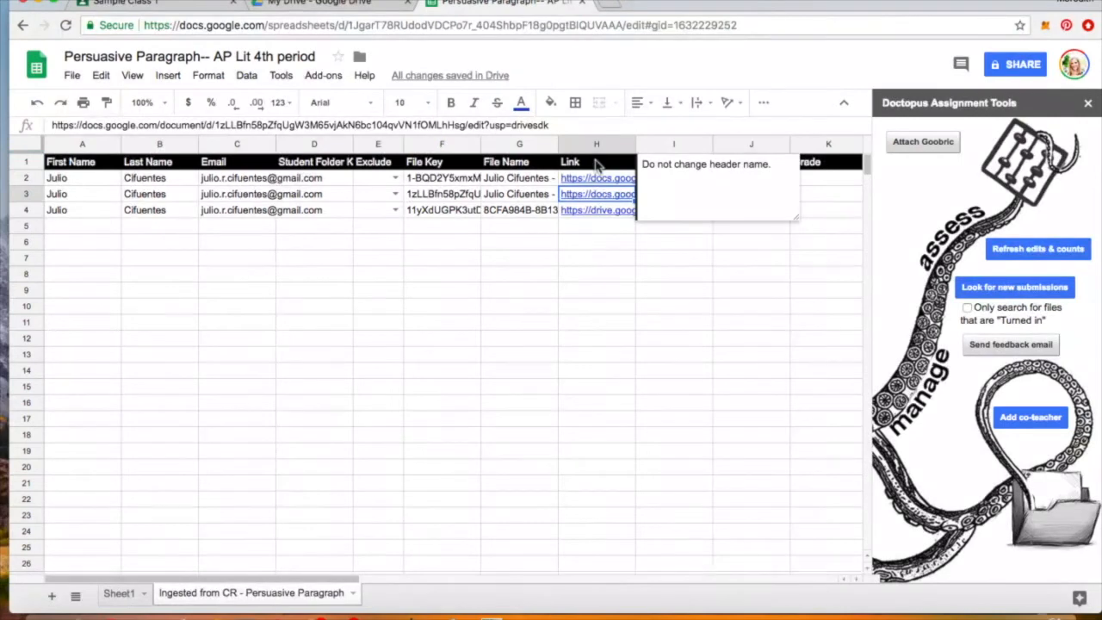
left_click(594, 246)
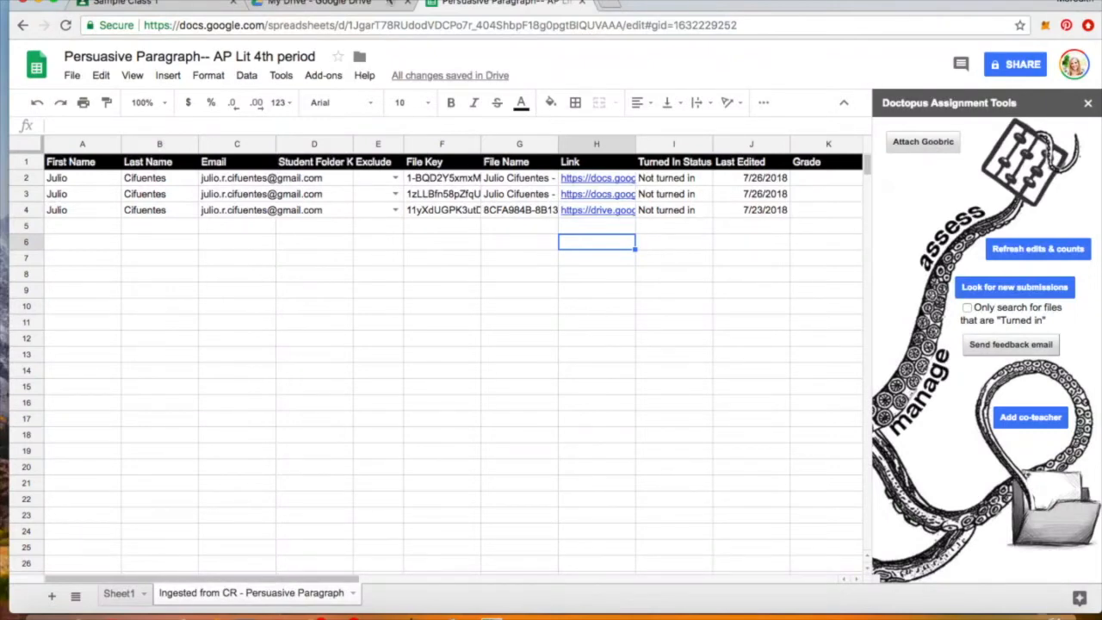
left_click(319, 2)
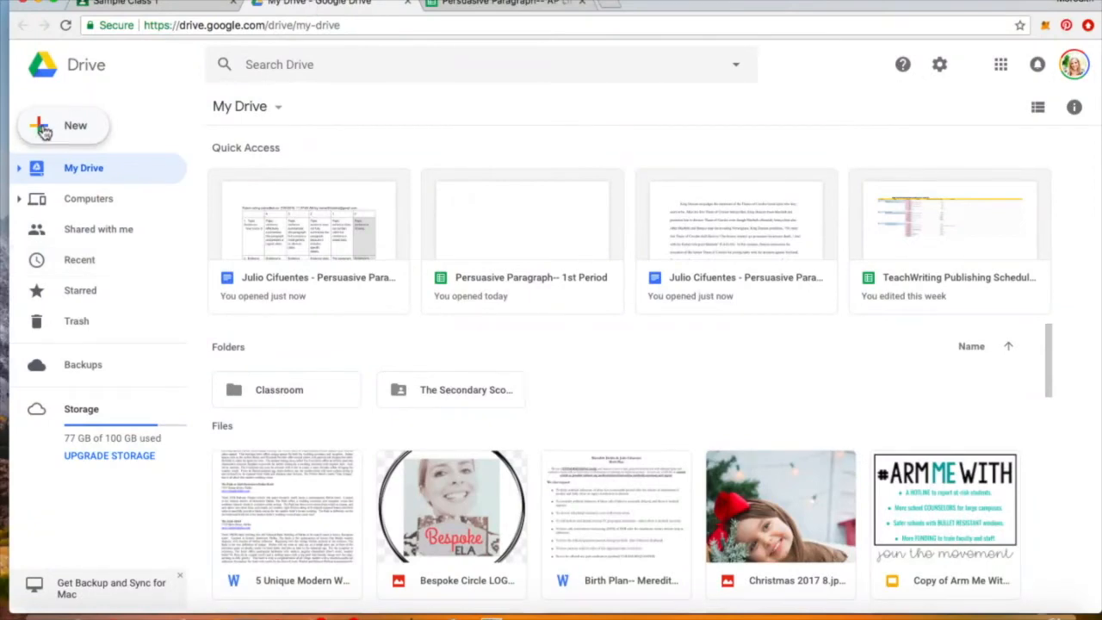
- Create a second blank spreadsheet from Drive's New menu
left_click(44, 129)
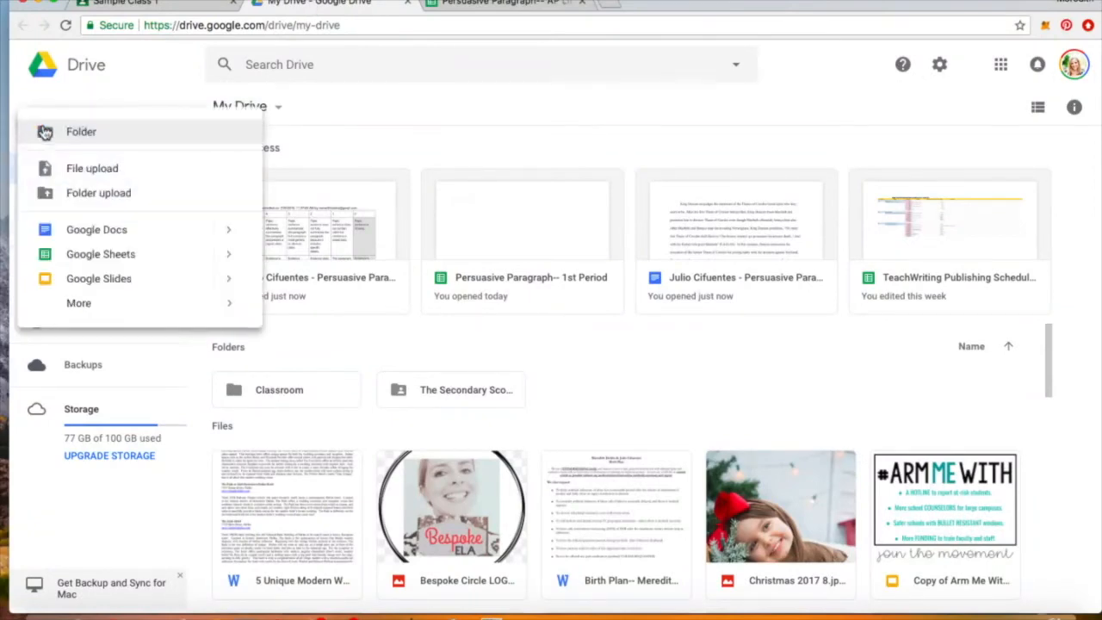
left_click(86, 254)
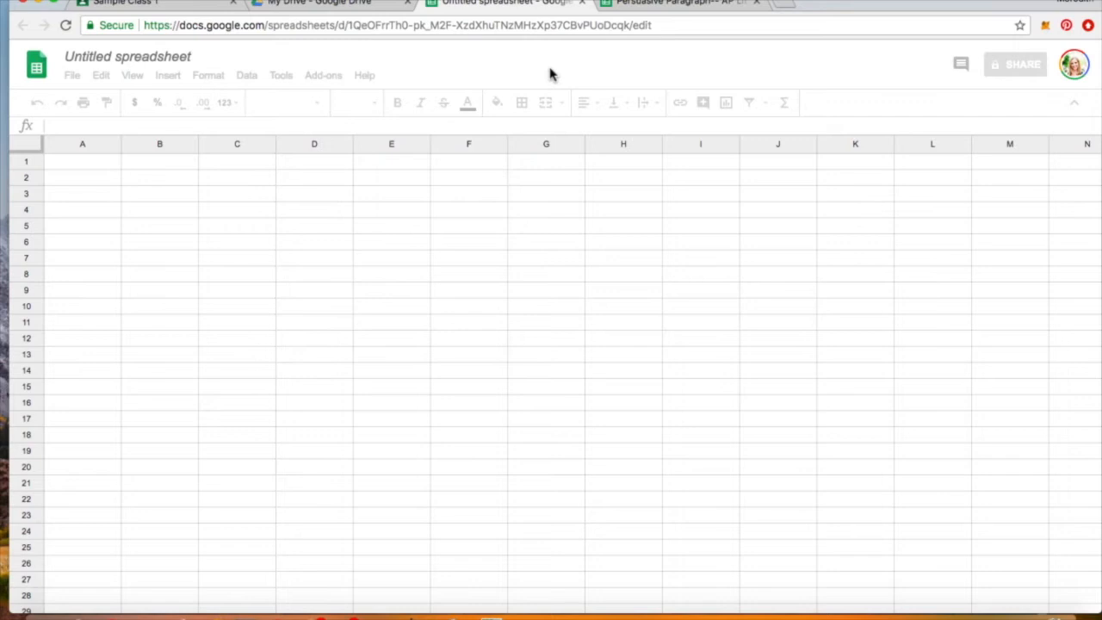
- Title the spreadsheet 'Persuasive Paragraph Rubric-- Sample Assignment' and select cell A1
left_click(136, 56)
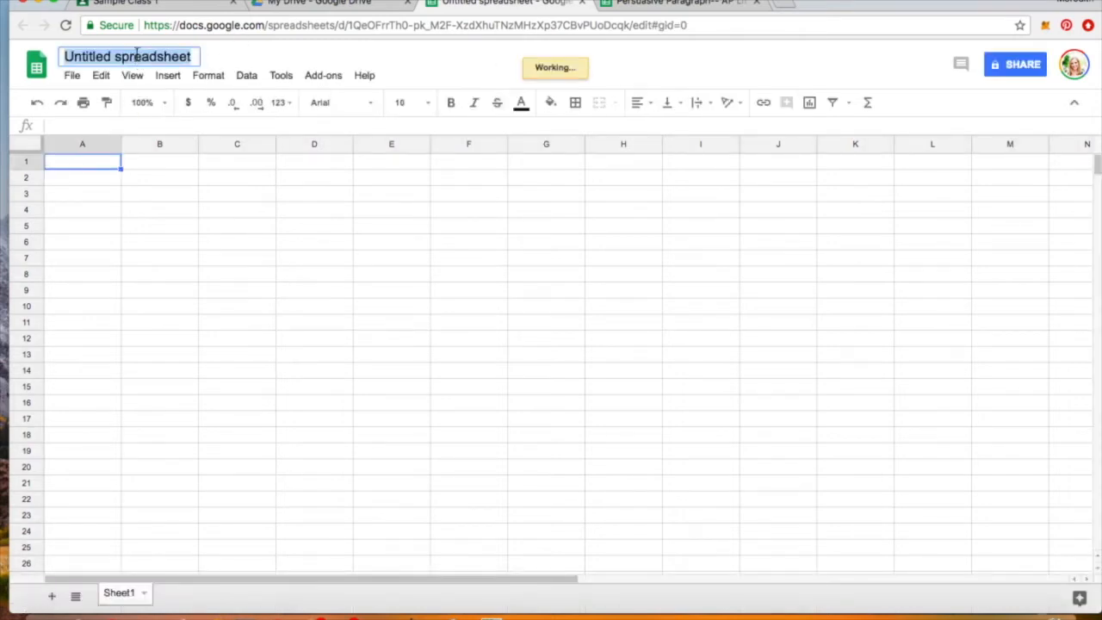
type("Pr")
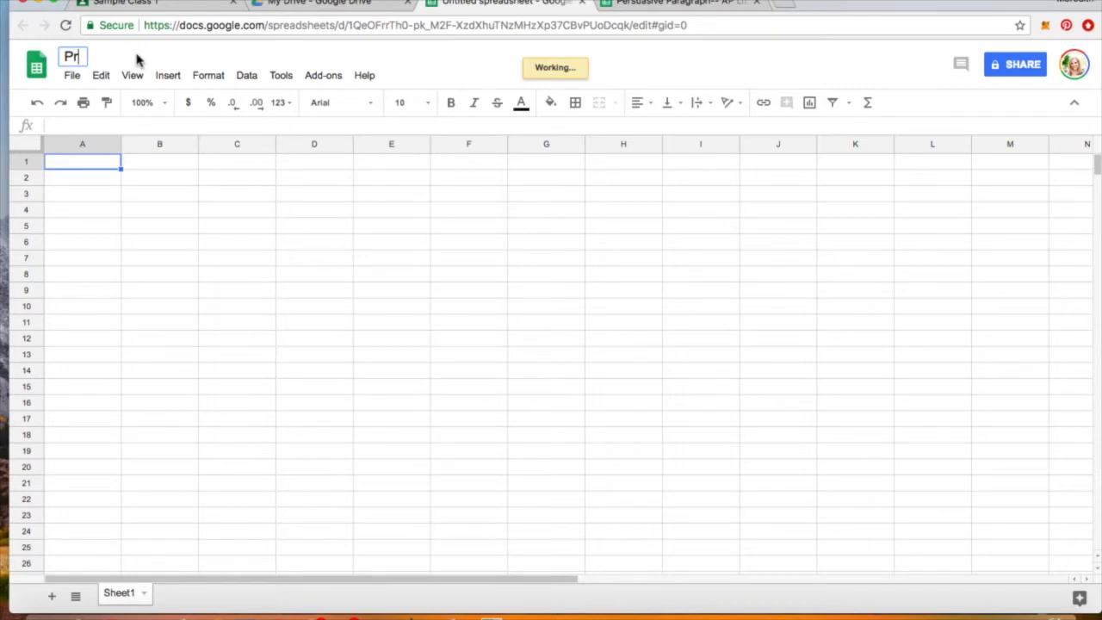
type("ersuasiv")
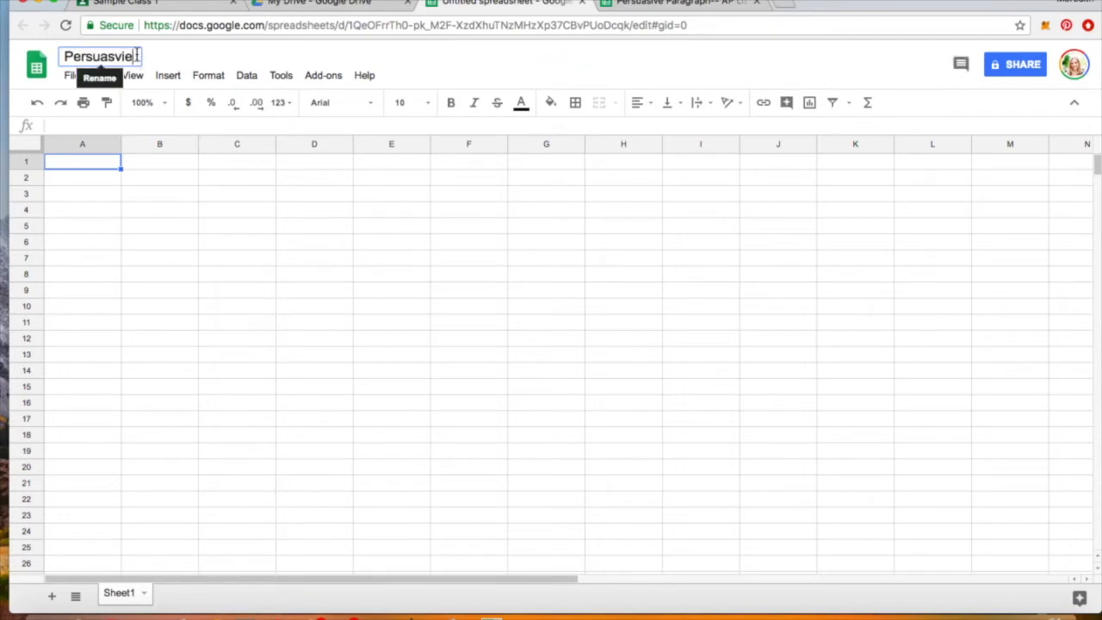
key("BackSpace")
type("ive Paa")
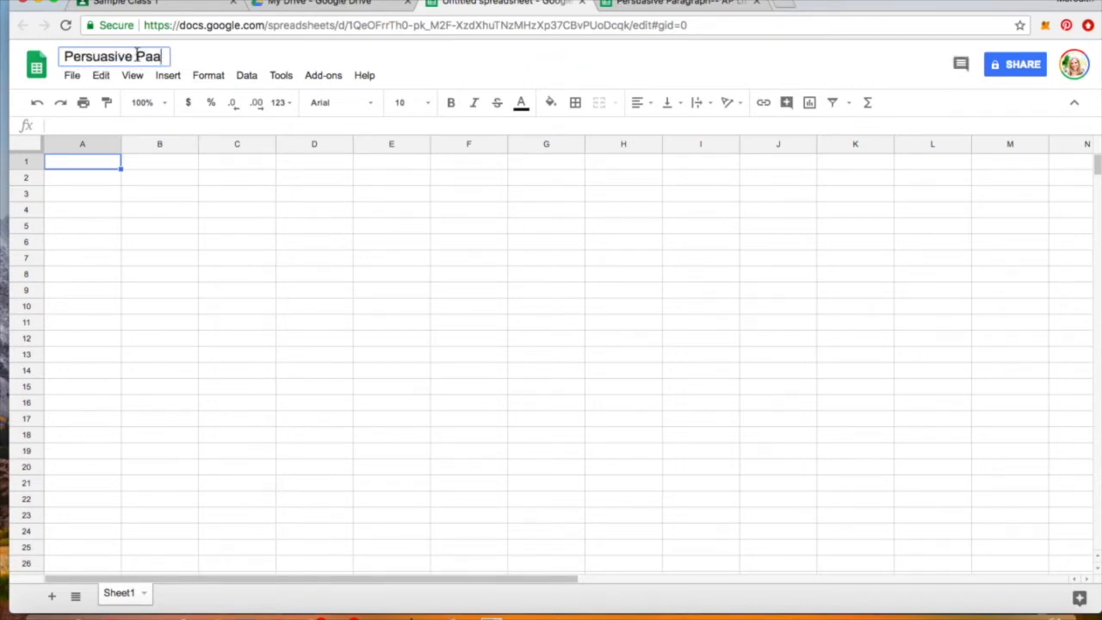
key("BackSpace")
type("ragraph Rub")
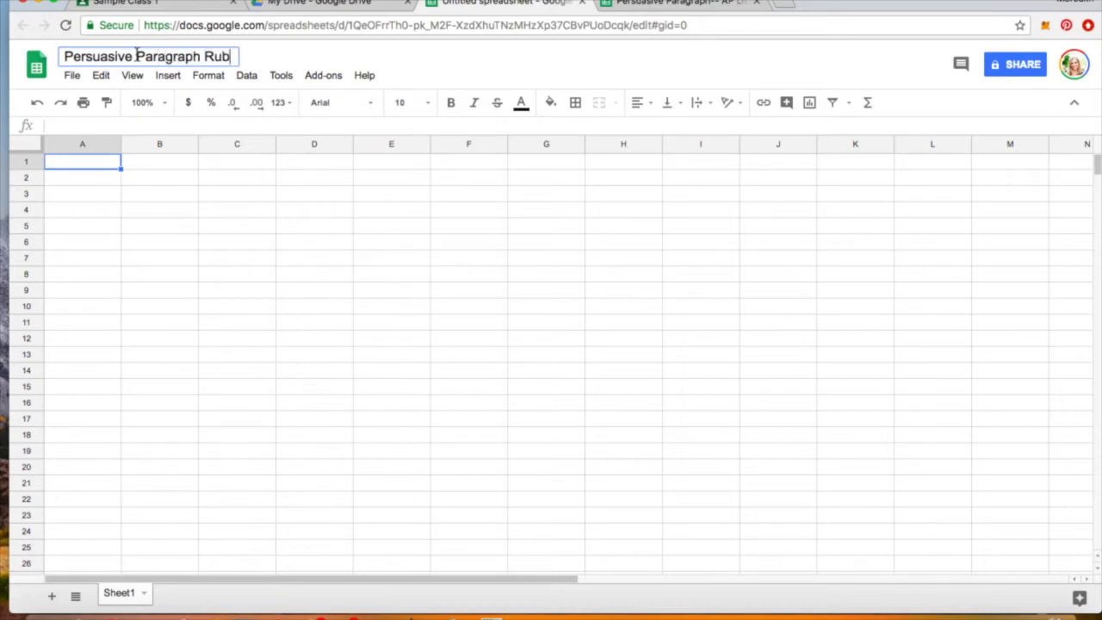
type("ric-- Sample Assignment")
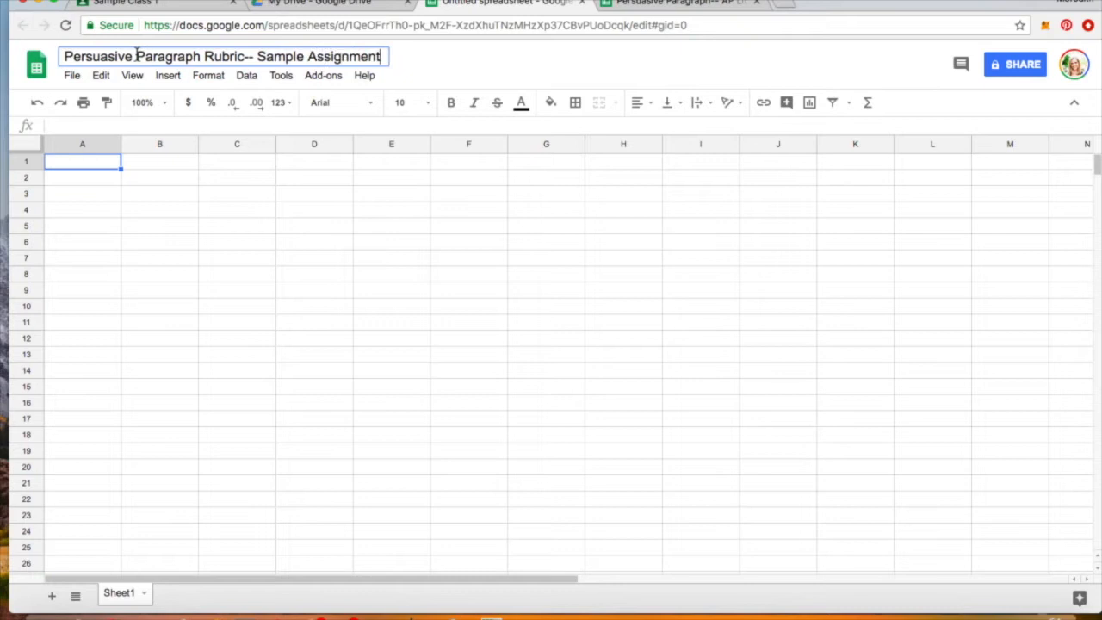
left_click(81, 189)
left_click(80, 176)
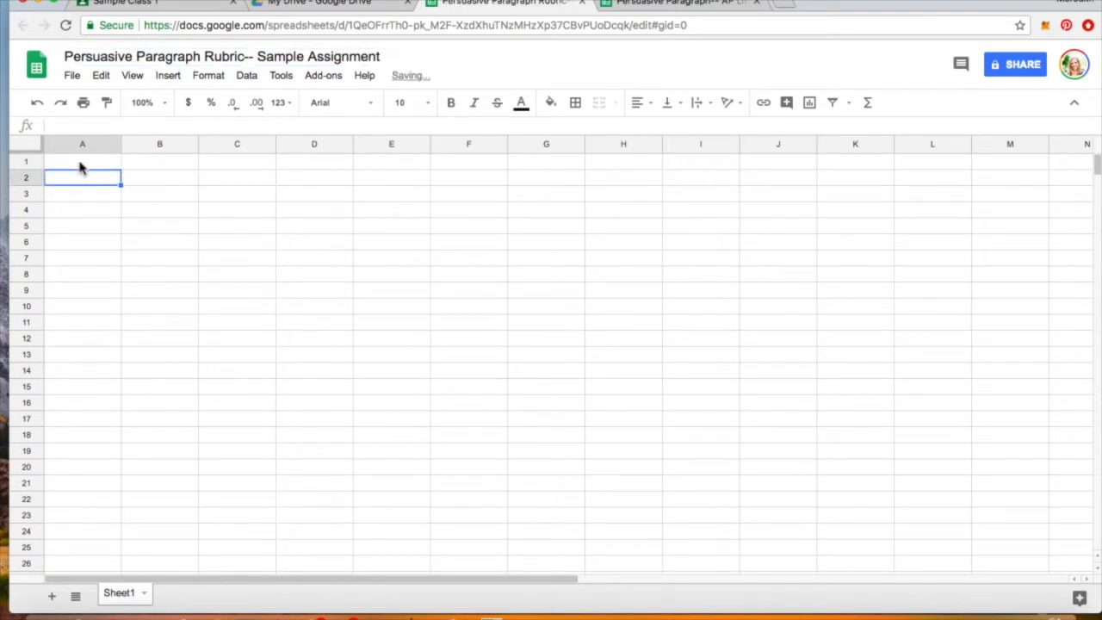
left_click(80, 162)
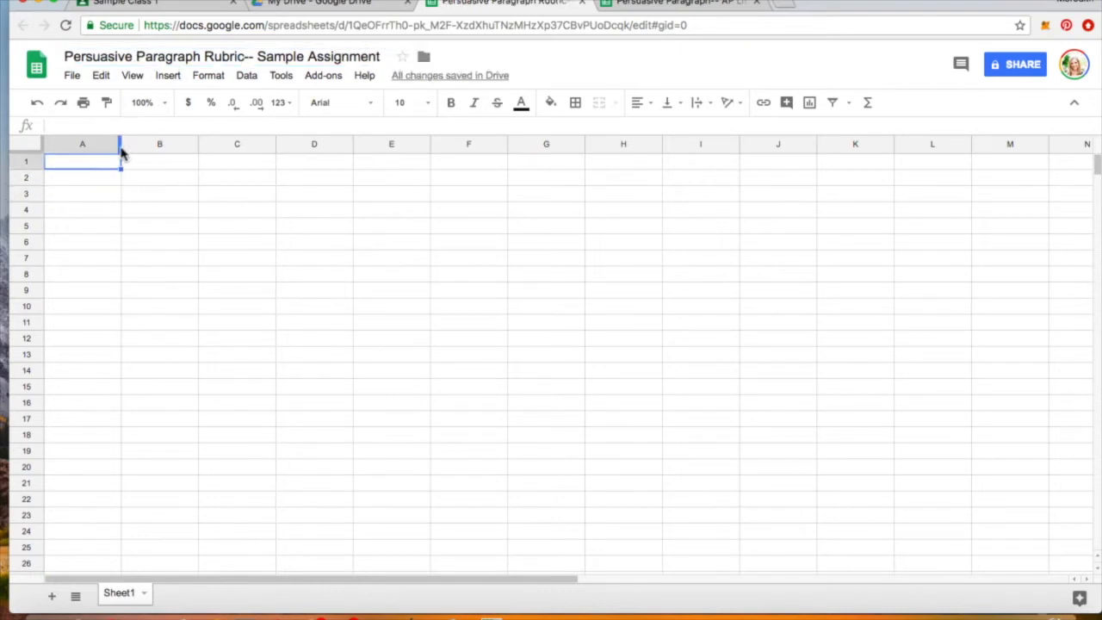
- Widen column A and enter Topic Sentence, Evidence, Commentary, Concluding Sentence, Grammar in A2–A6
left_click_drag(122, 146, 232, 146)
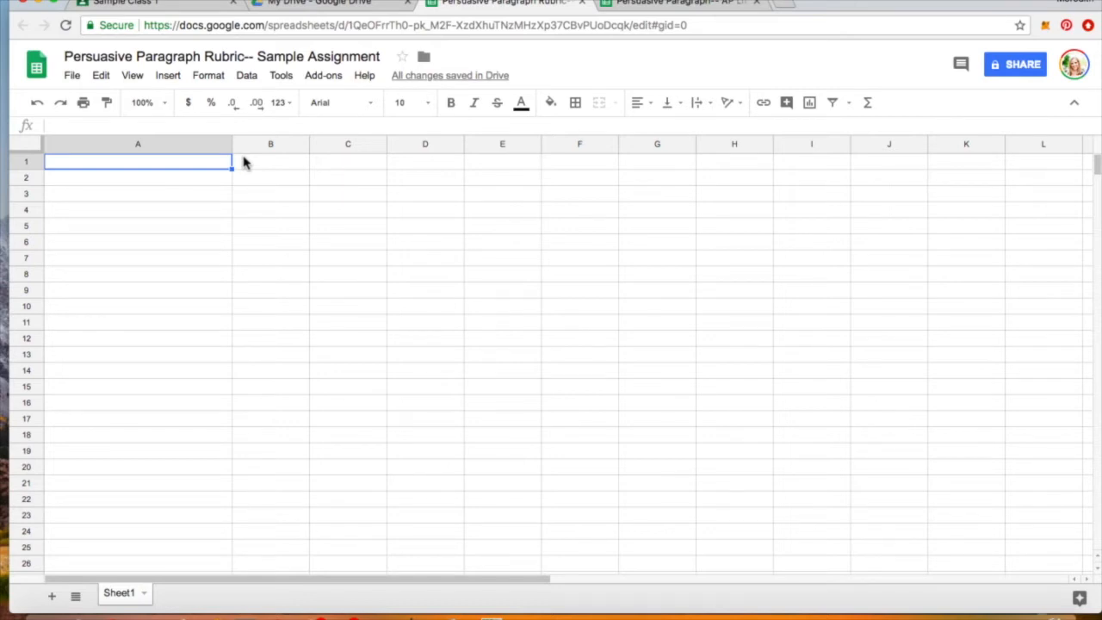
left_click(148, 179)
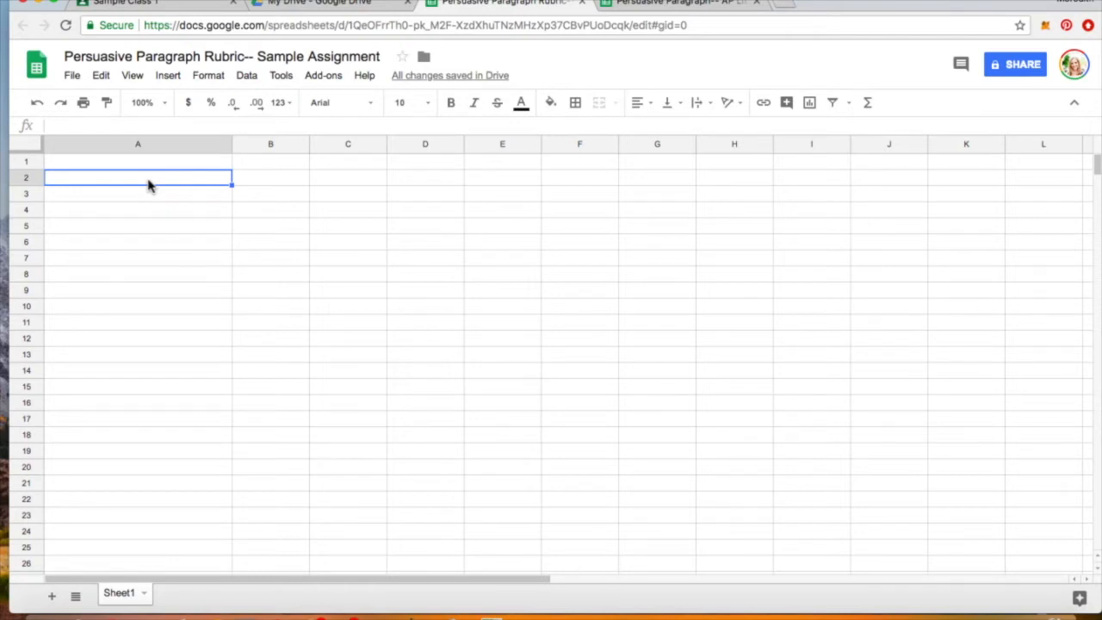
type("Top")
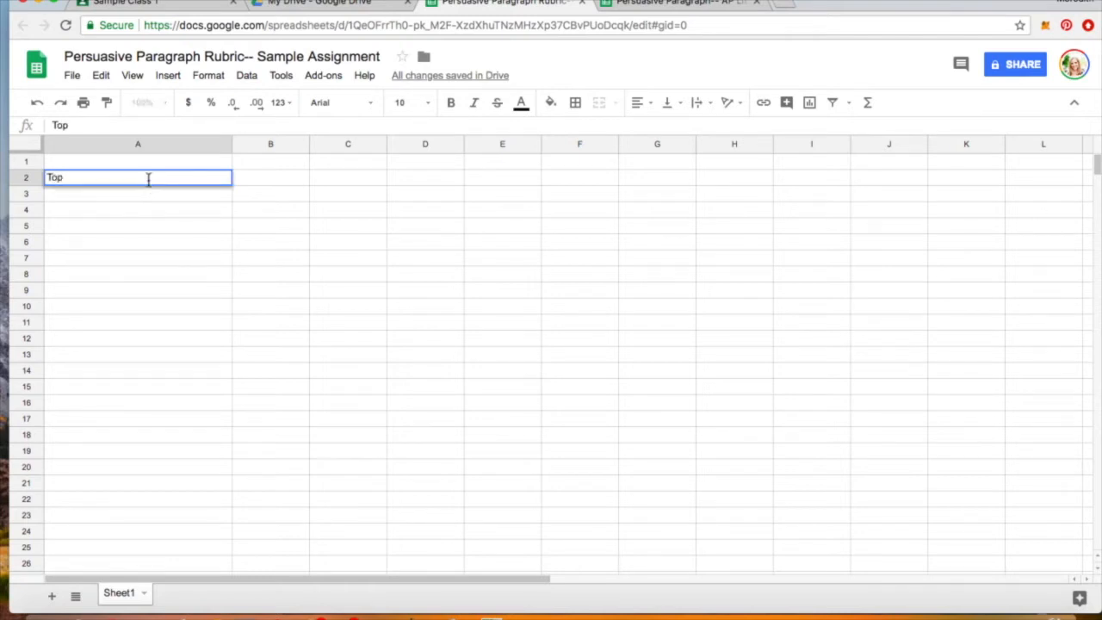
type("ic Sentence")
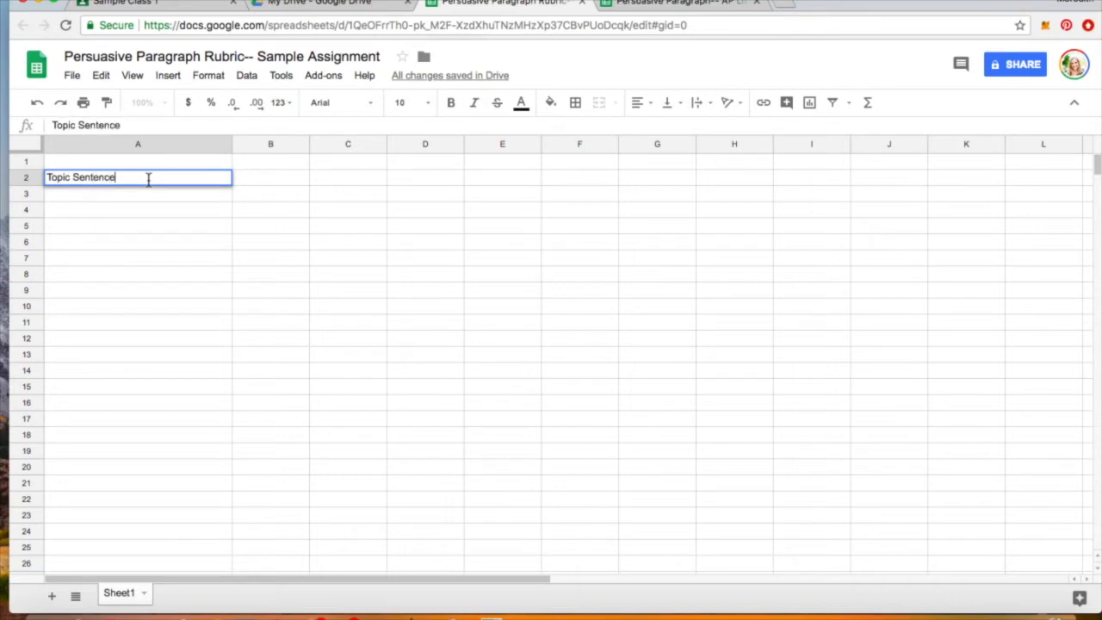
key("Return")
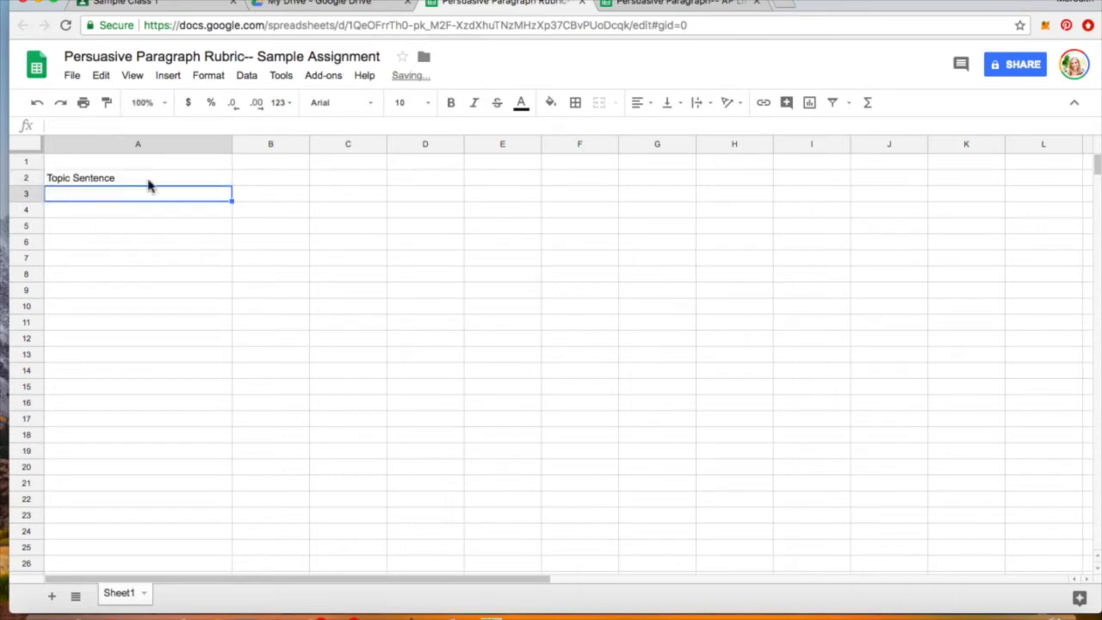
type("Evidence")
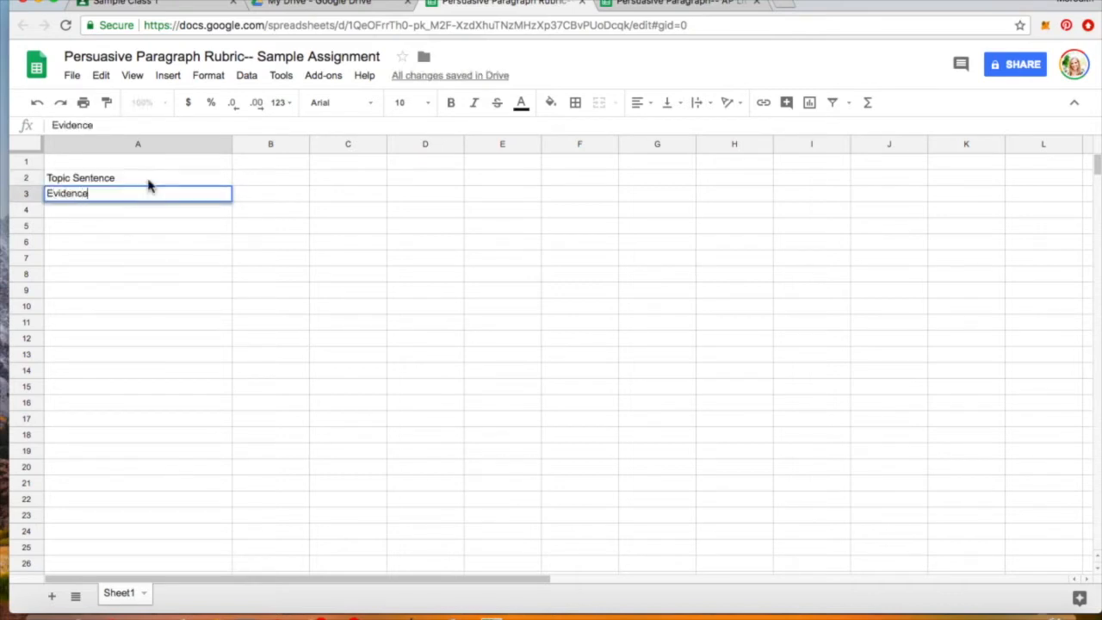
key("Return")
type("Commentary")
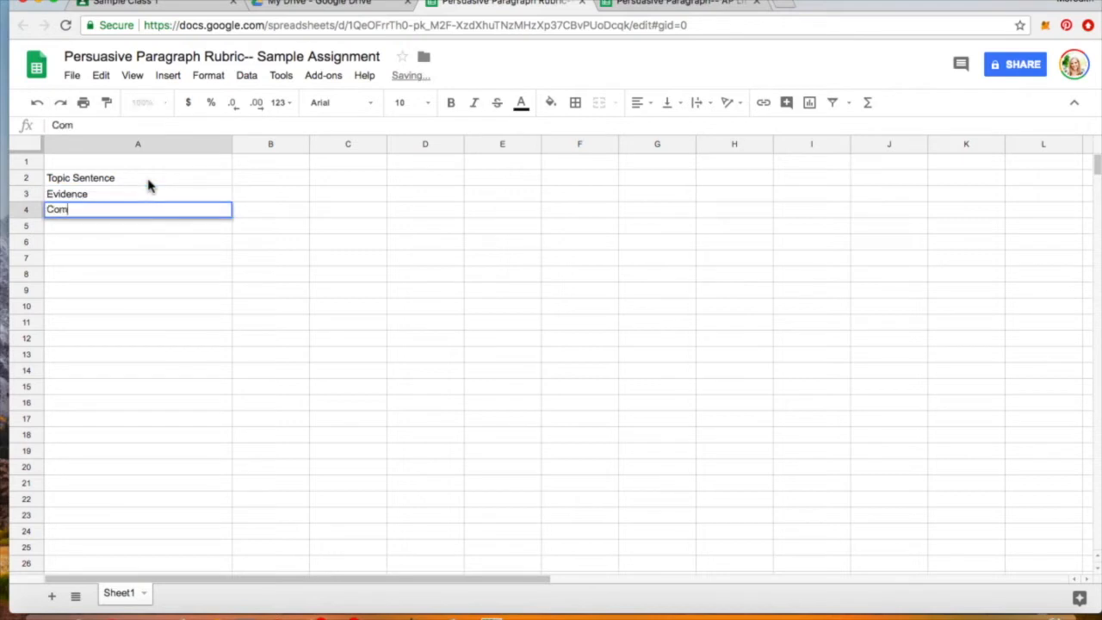
key("Return")
type("Concluding Sentence")
key("Return")
type("Grammar")
key("Return")
- Move back up the criteria list and along the empty row 1 cells to C1
key("Up")
key("Up")
key("Up")
key("Up")
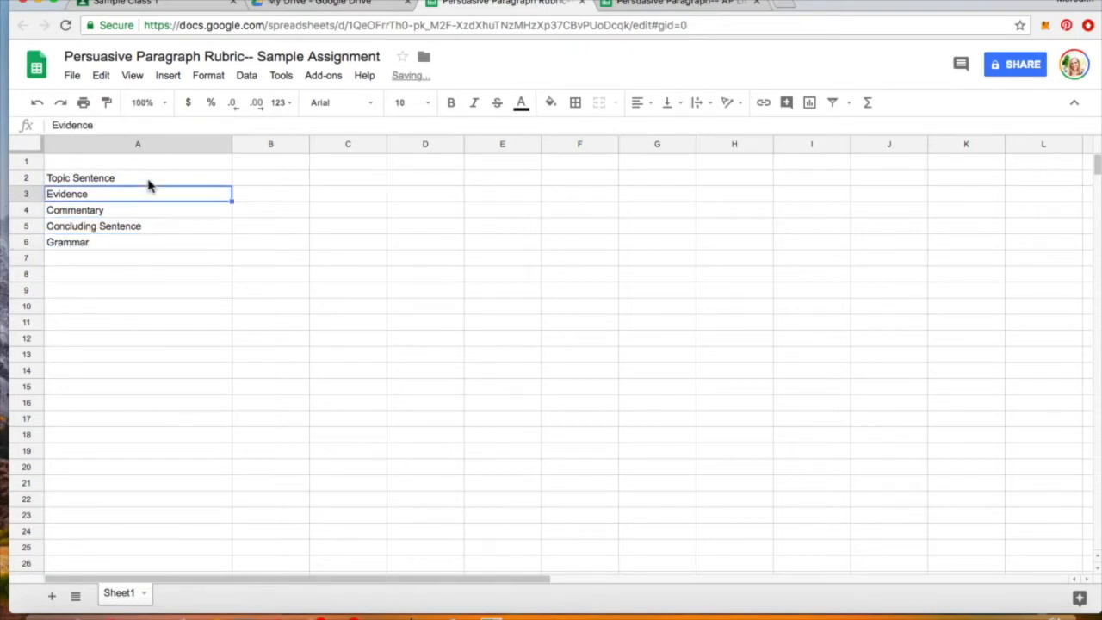
left_click(148, 181)
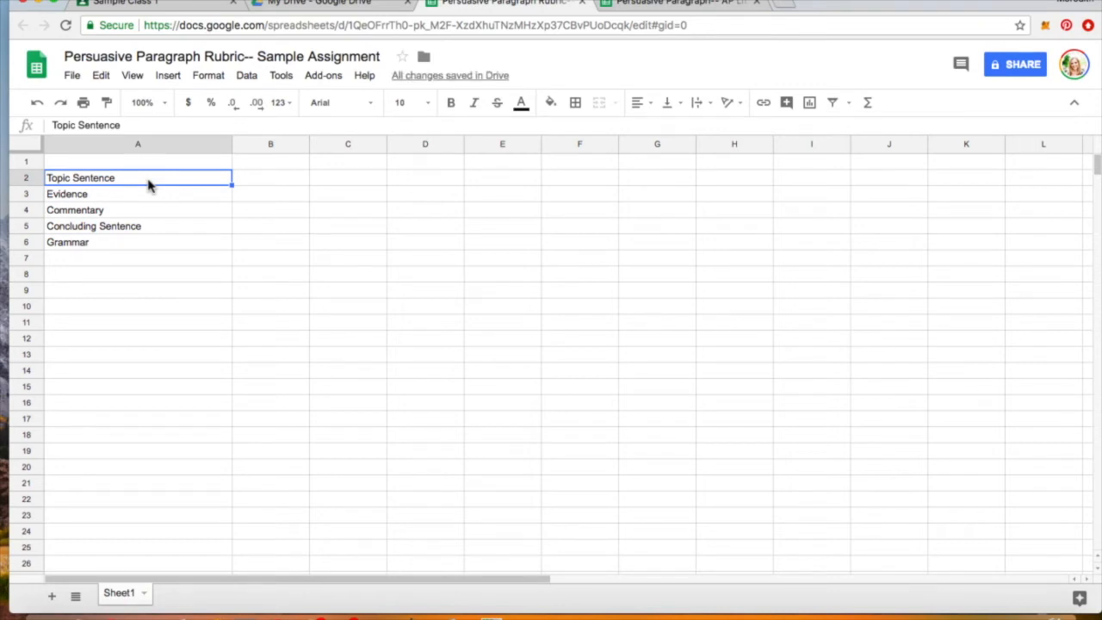
key("Up")
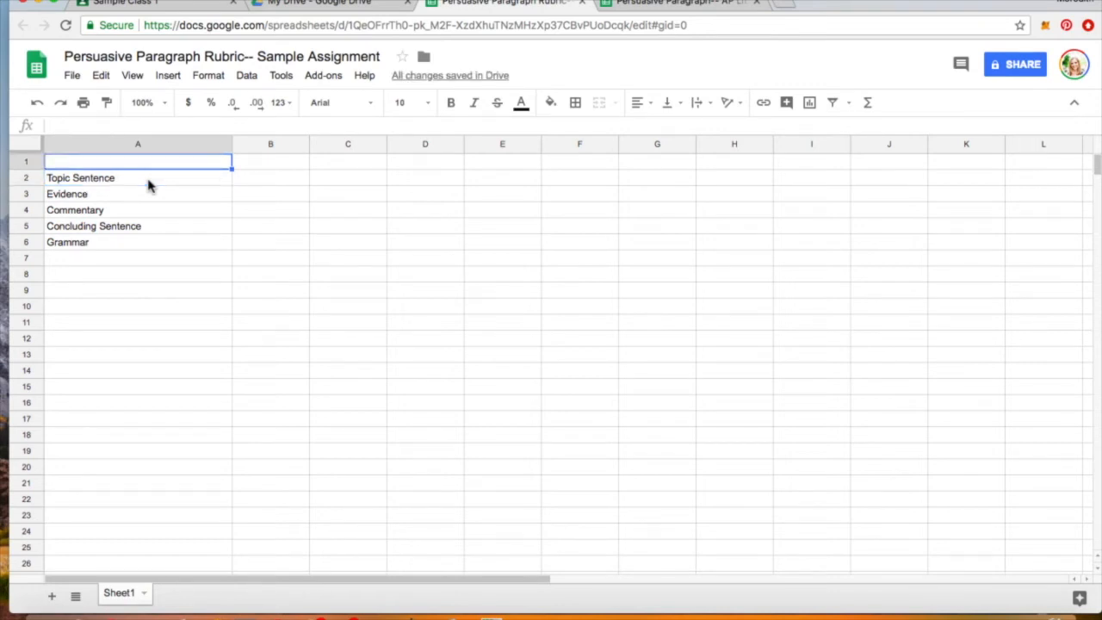
key("Right")
key("Right")
key("Right")
key("Right")
key("Right")
key("Left")
key("Left")
key("Left")
key("Left")
key("Left")
key("Right")
key("Right")
key("Right")
key("Right")
key("Right")
key("Right")
key("Left")
key("Left")
key("Left")
key("Left")
key("Left")
key("Left")
key("Right")
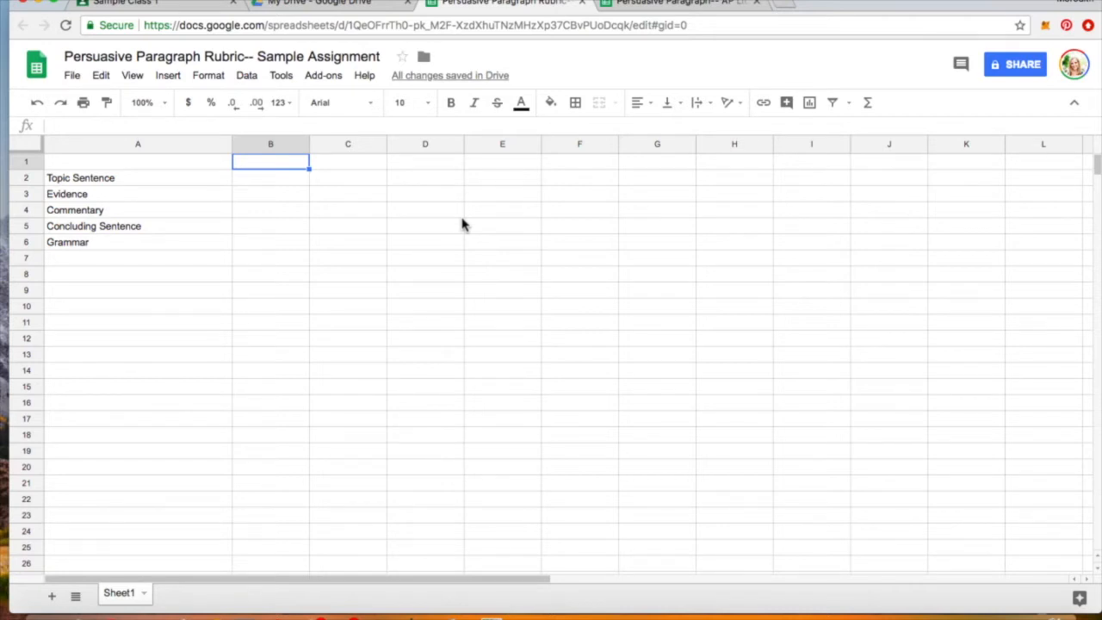
- Enter the point values 5, 3 and 1 in cells B1, C1 and D1
type("5")
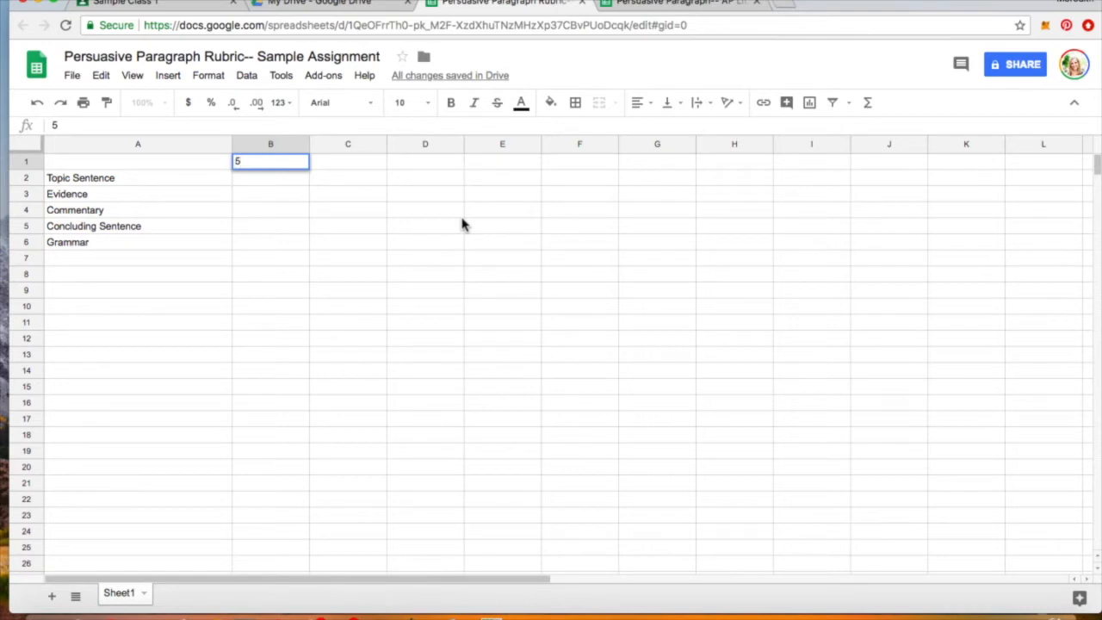
key("Tab")
type("3")
key("Tab")
type("1")
key("Return")
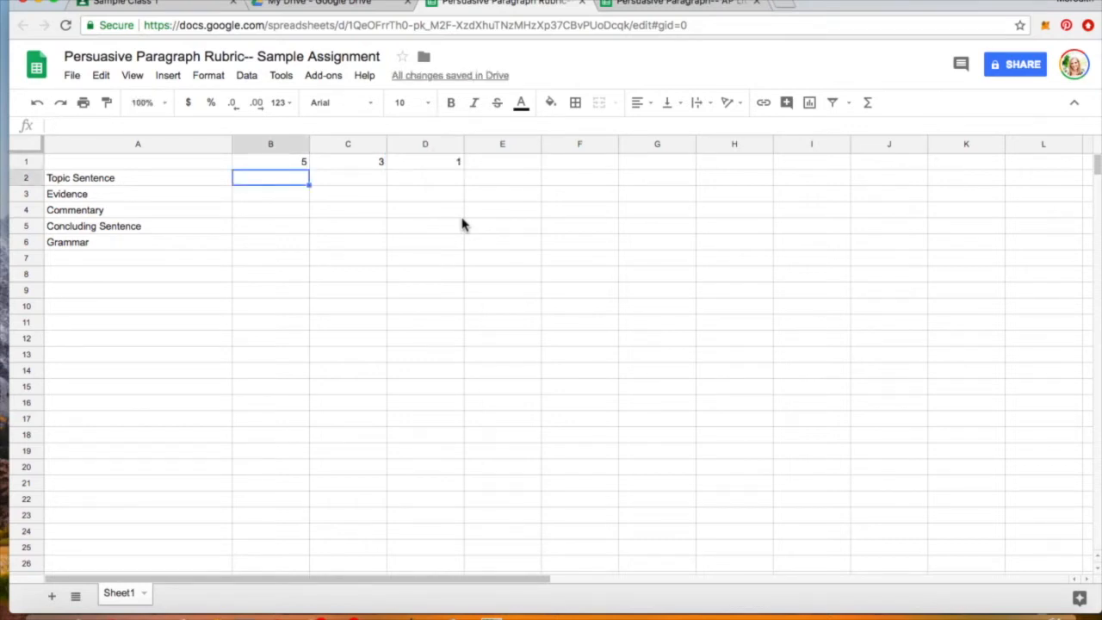
key("Up")
key("Down")
- Widen columns B, C and D to make room for rubric descriptors
left_click_drag(308, 144, 435, 144)
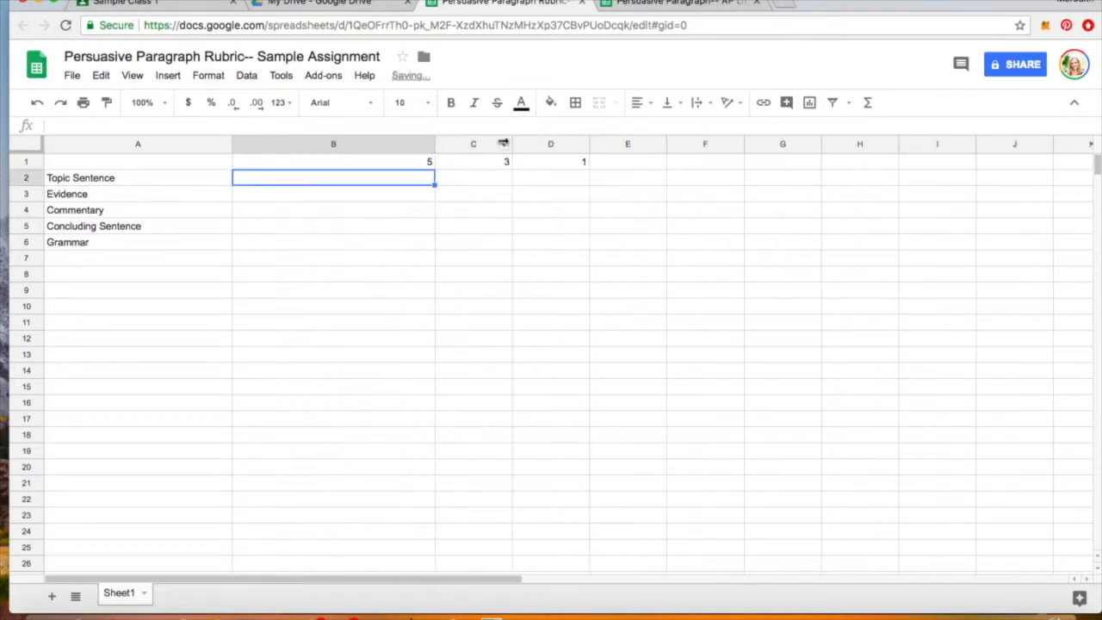
left_click_drag(512, 144, 577, 146)
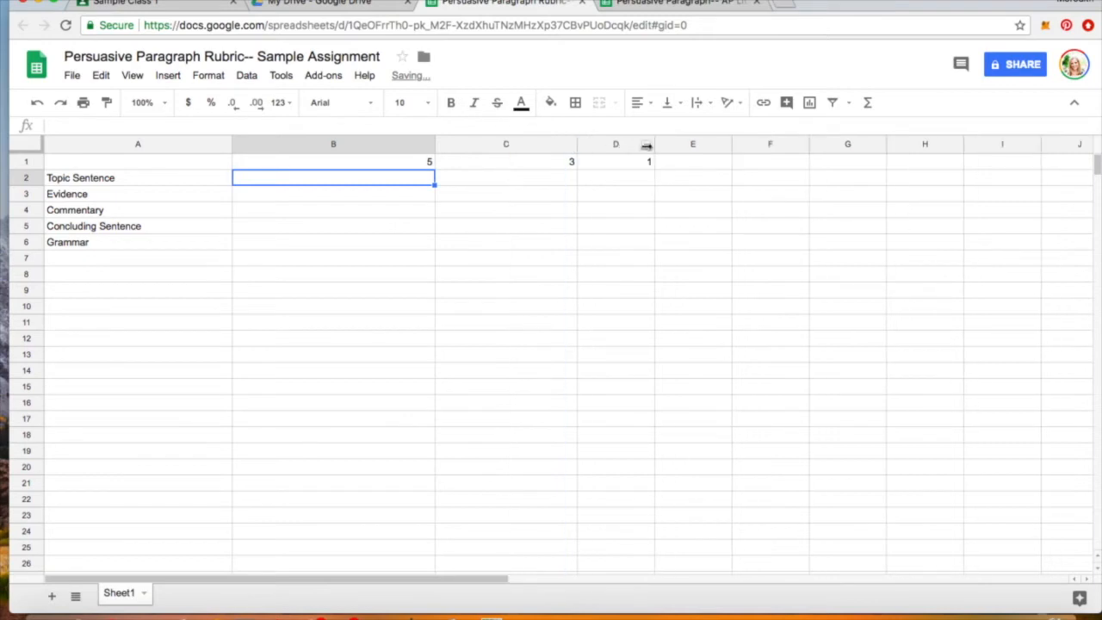
left_click_drag(654, 144, 752, 145)
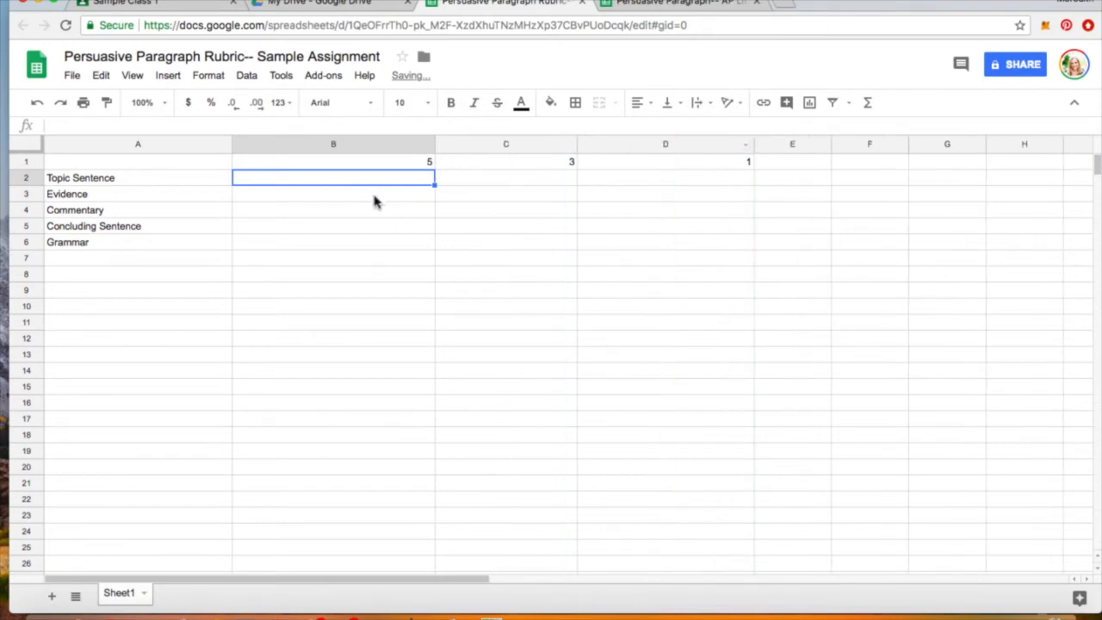
left_click(371, 191)
left_click(414, 178)
key("Right")
key("Right")
key("Left")
key("Left")
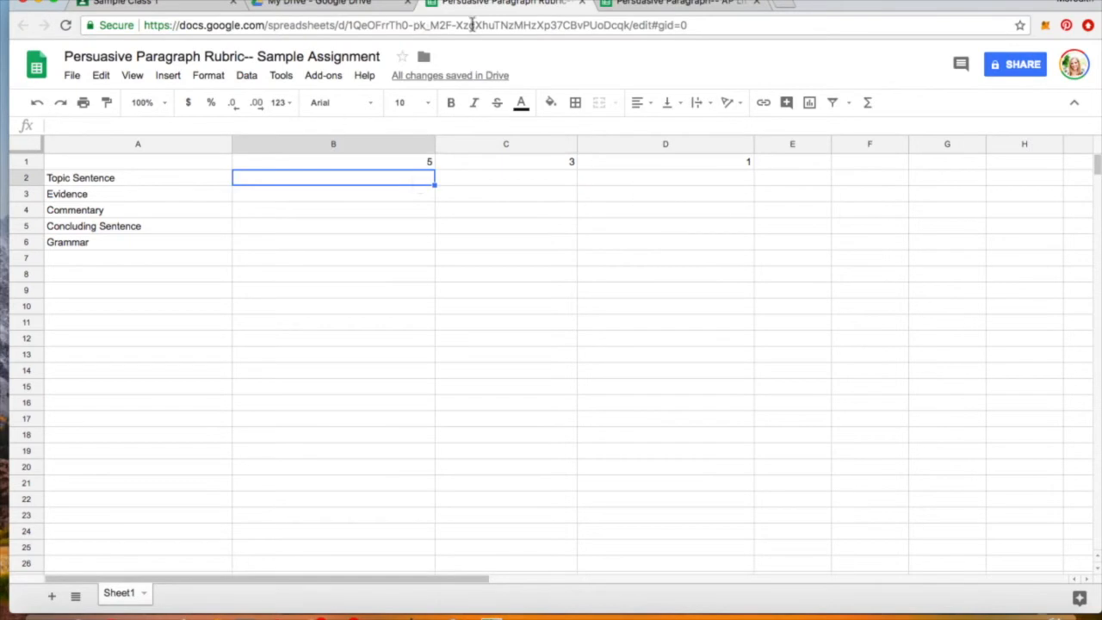
- Search My Drive for 'rubric' and open the Paragraph Rubric spreadsheet
left_click(387, 5)
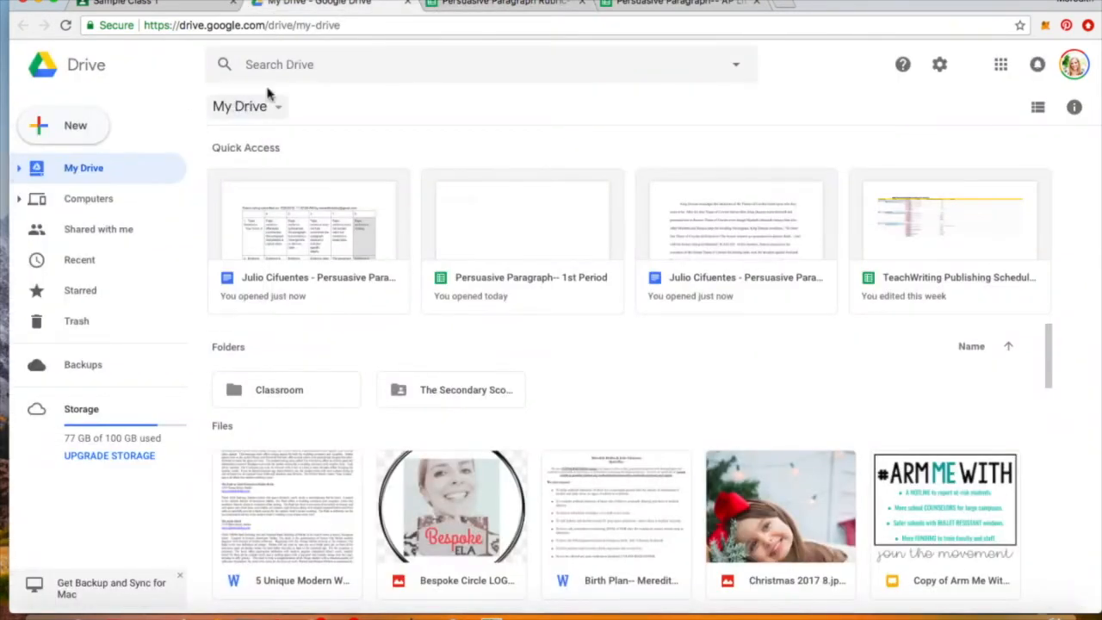
left_click(285, 65)
type("rubric")
key("Return")
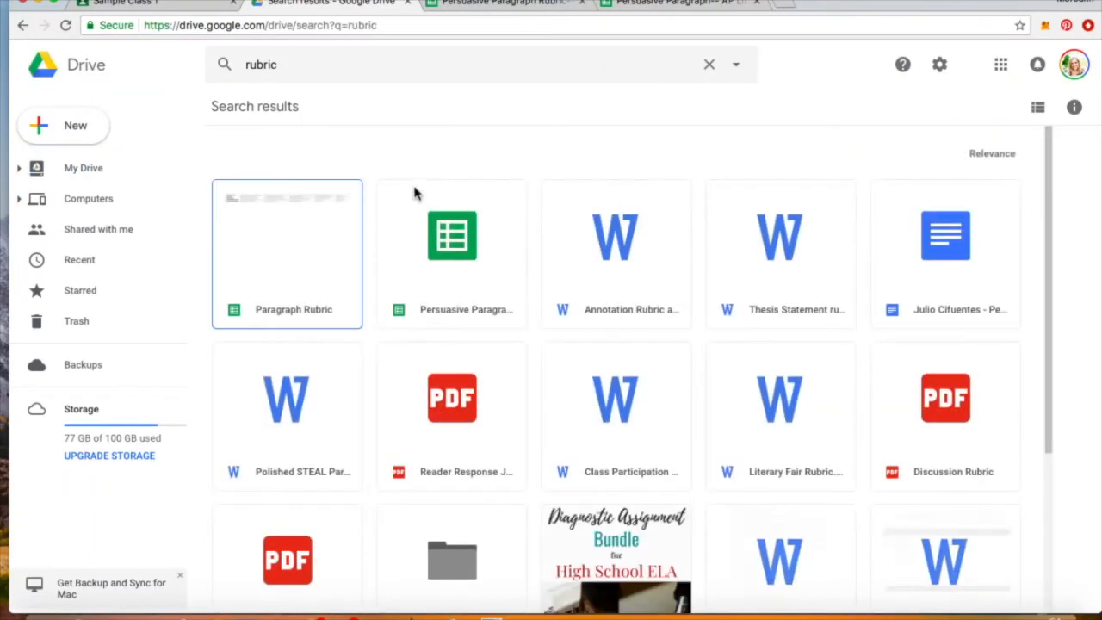
left_click(305, 239)
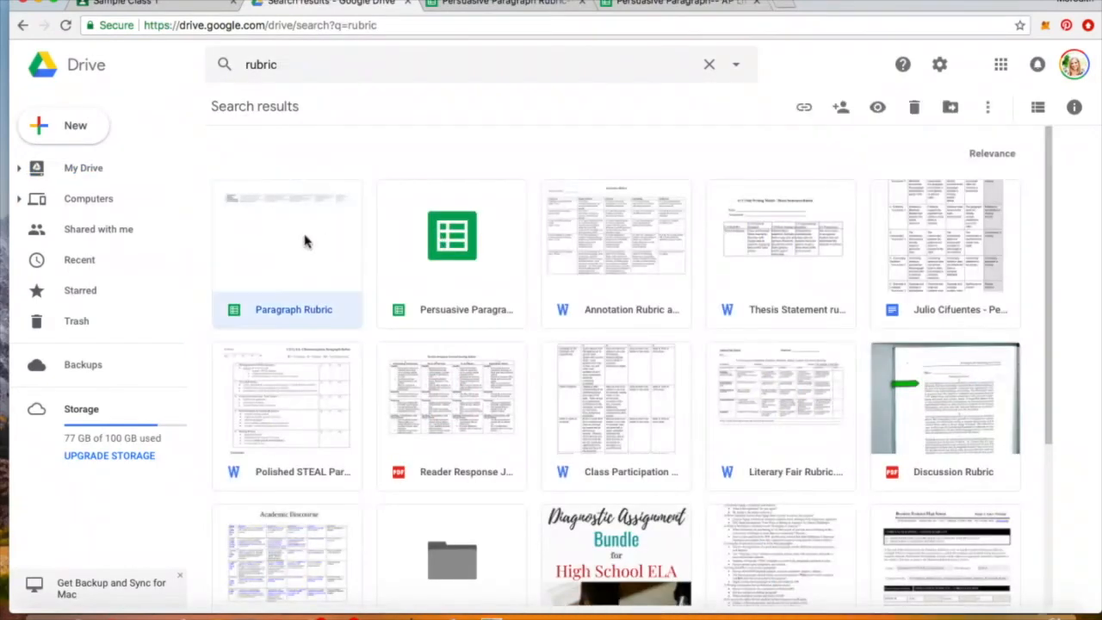
double_click(305, 238)
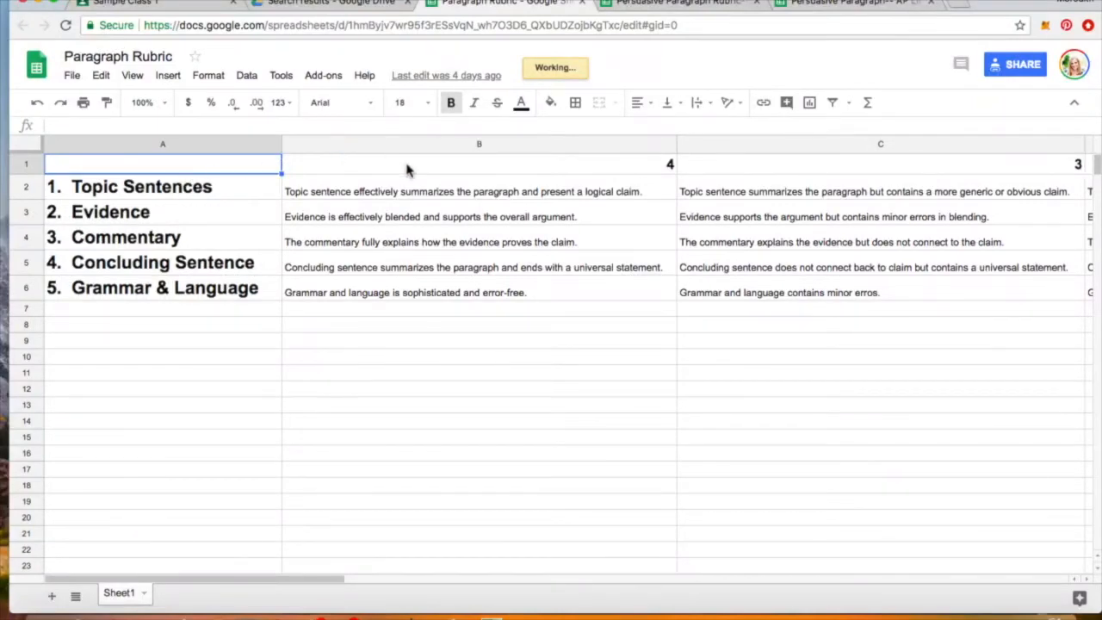
scroll(404, 159, "right", 3)
scroll(467, 164, "right", 3)
- Review the Paragraph Rubric's point-value columns across row 1
left_click(470, 167)
key("Left")
key("Left")
key("Left")
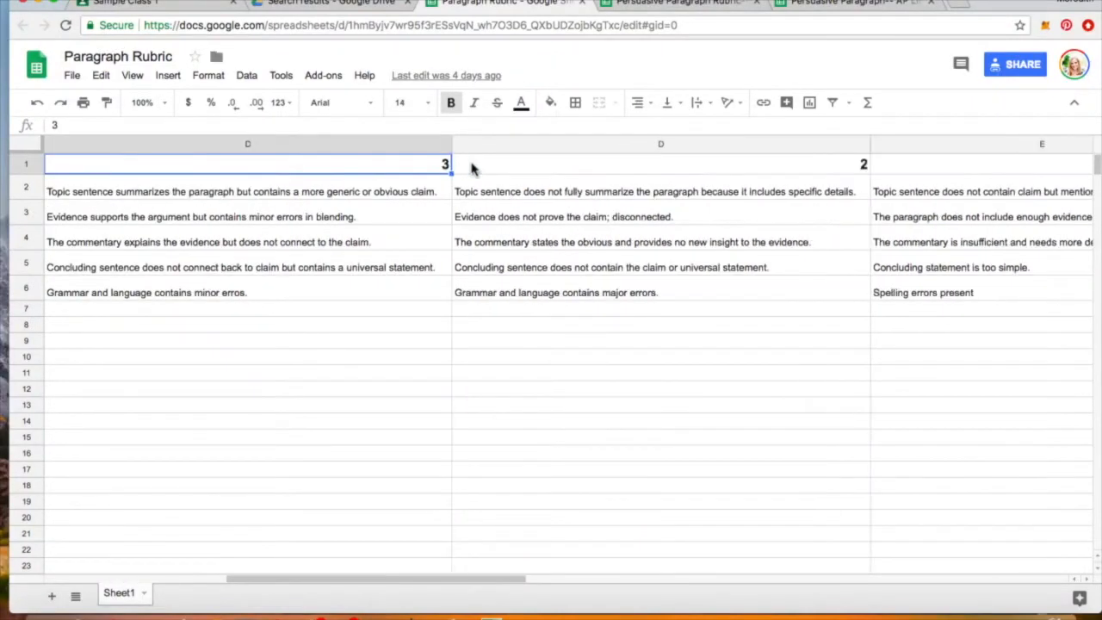
scroll(471, 167, "left", 2)
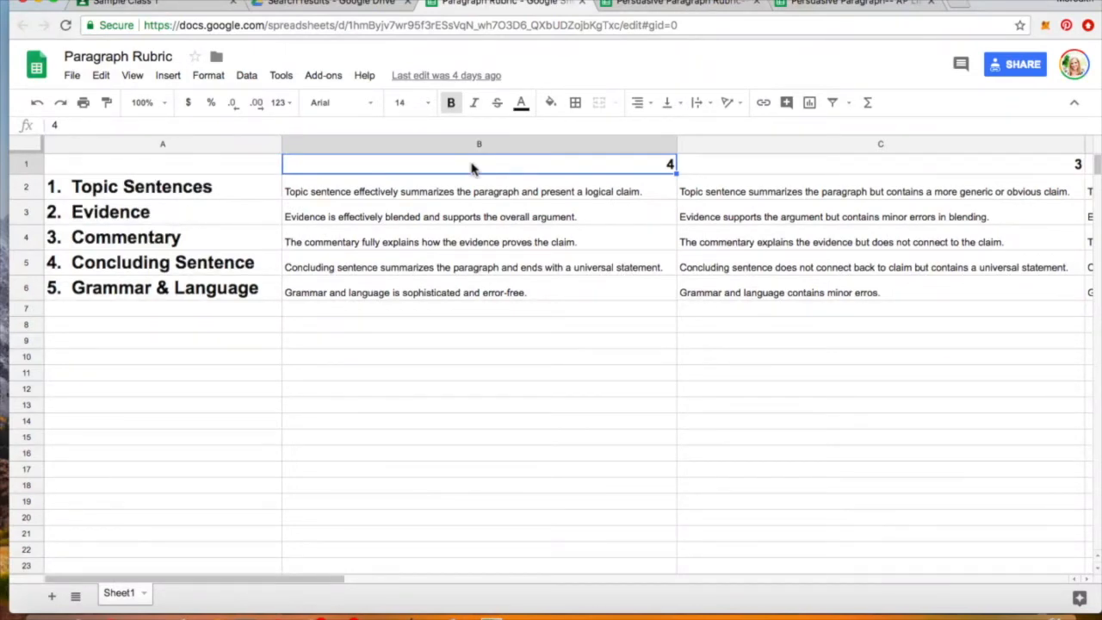
key("Right")
key("Right")
key("Right")
key("Right")
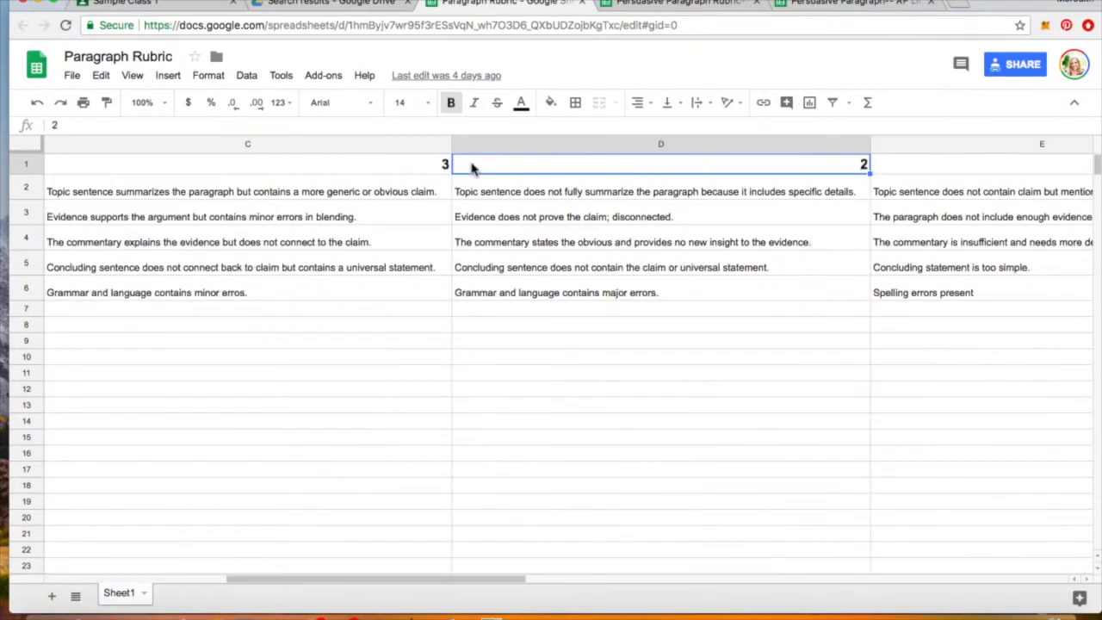
key("Left")
key("Left")
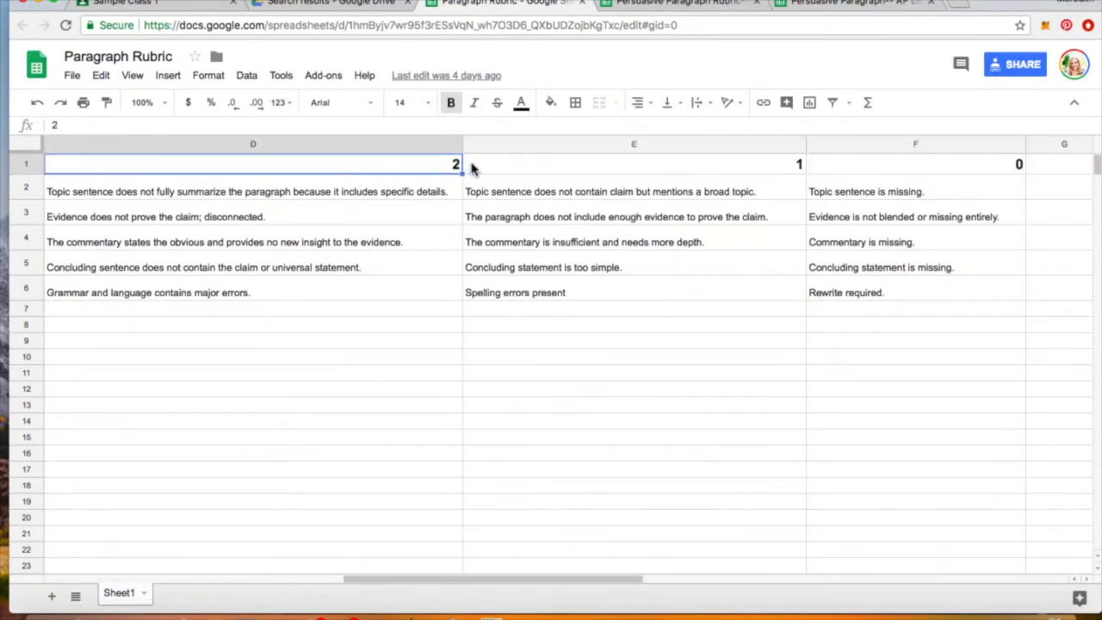
key("Left")
key("Left")
key("Left")
key("Right")
key("Right")
key("Right")
key("Right")
key("Right")
key("Right")
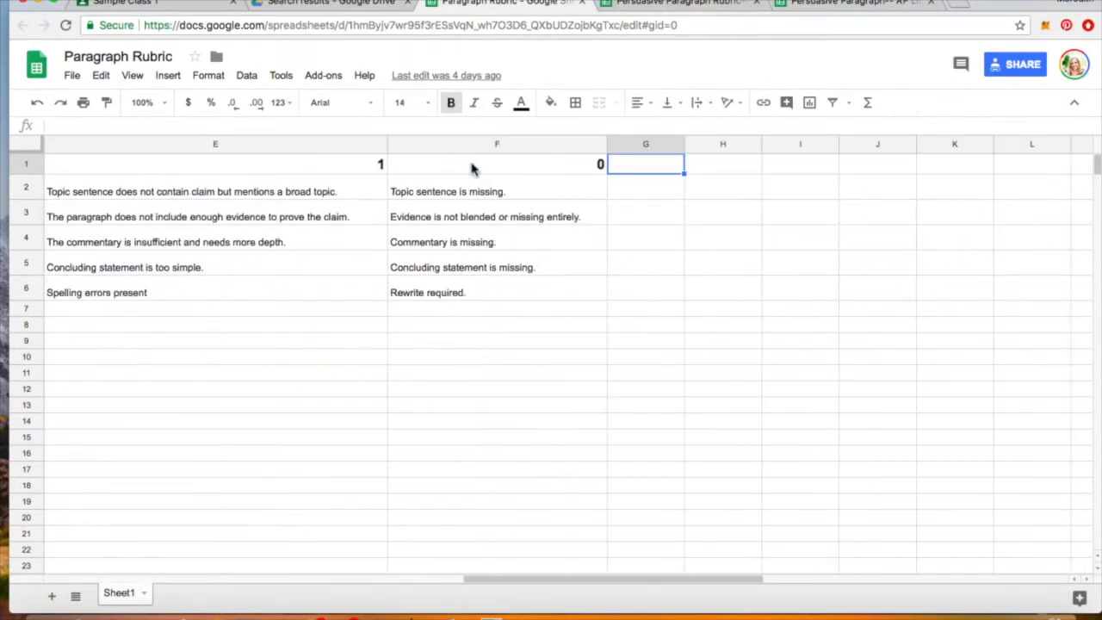
key("Left")
key("Left")
key("Left")
key("Left")
key("Left")
key("Left")
key("Right")
key("Right")
key("Right")
key("Right")
key("Right")
key("Right")
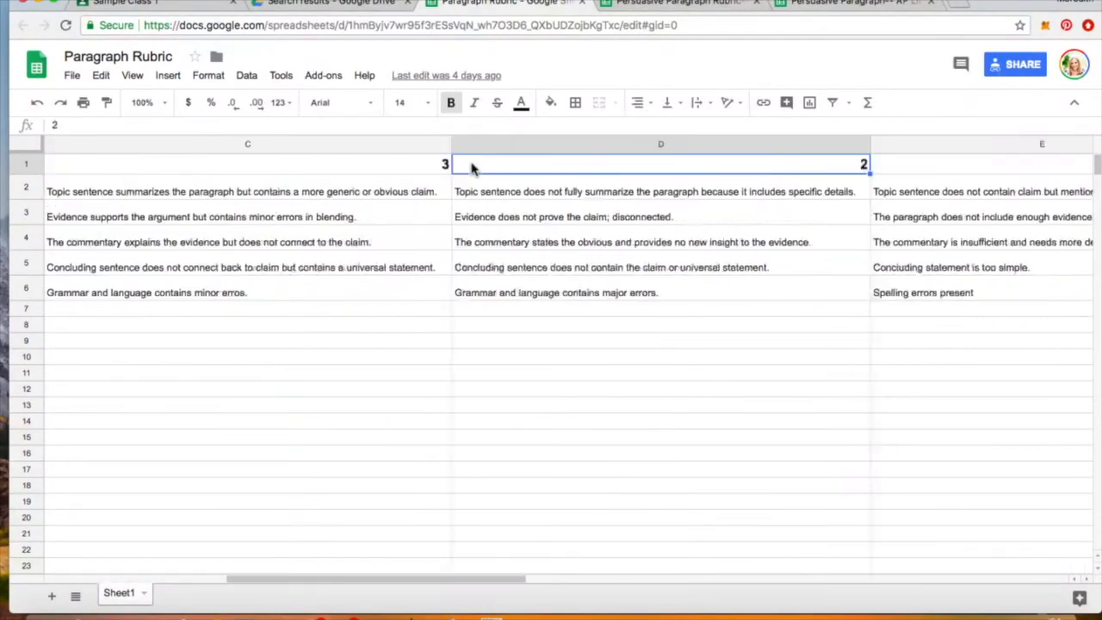
key("Left")
key("Left")
key("Left")
key("Left")
key("Left")
key("Left")
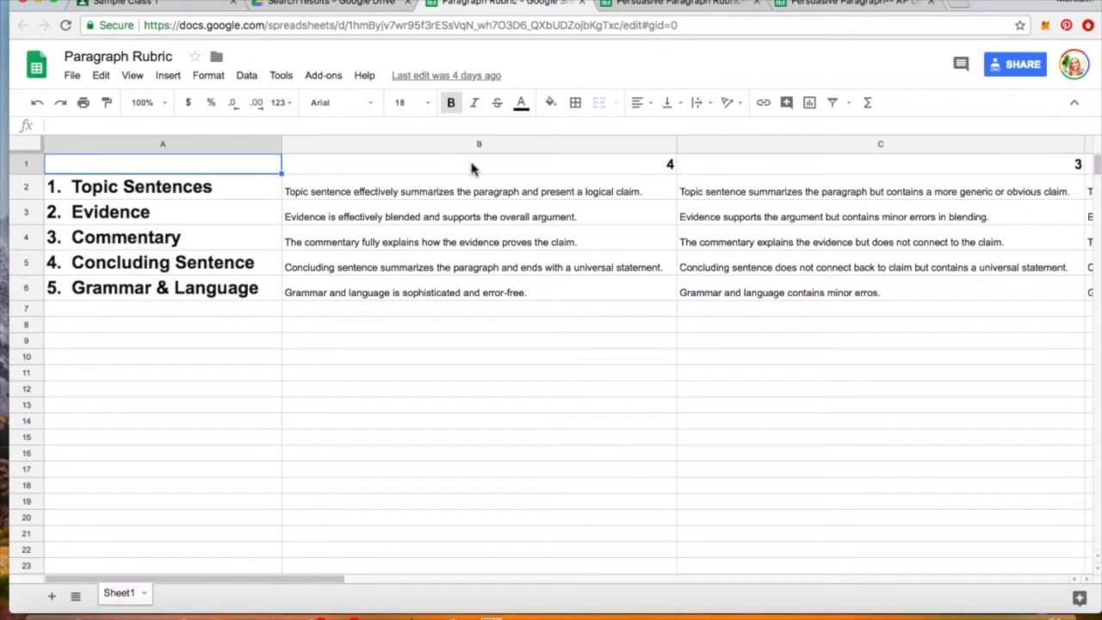
- Read the Topic Sentences descriptors, then close the Persuasive Paragraph Rubric spreadsheet
key("Down")
key("Right")
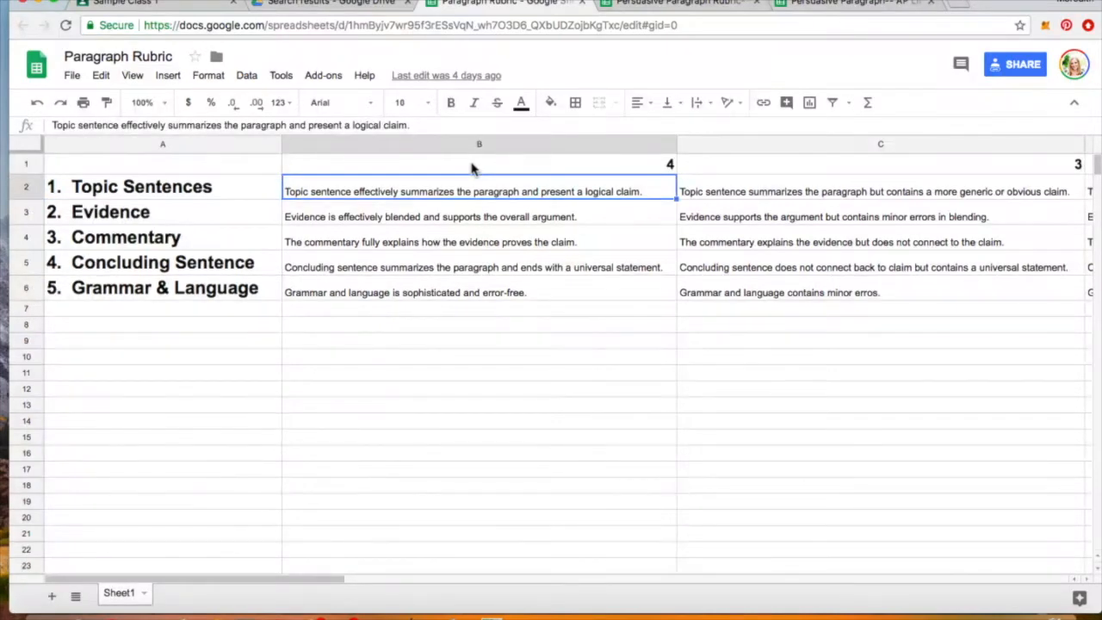
key("Right")
key("Right")
key("Right")
key("Right")
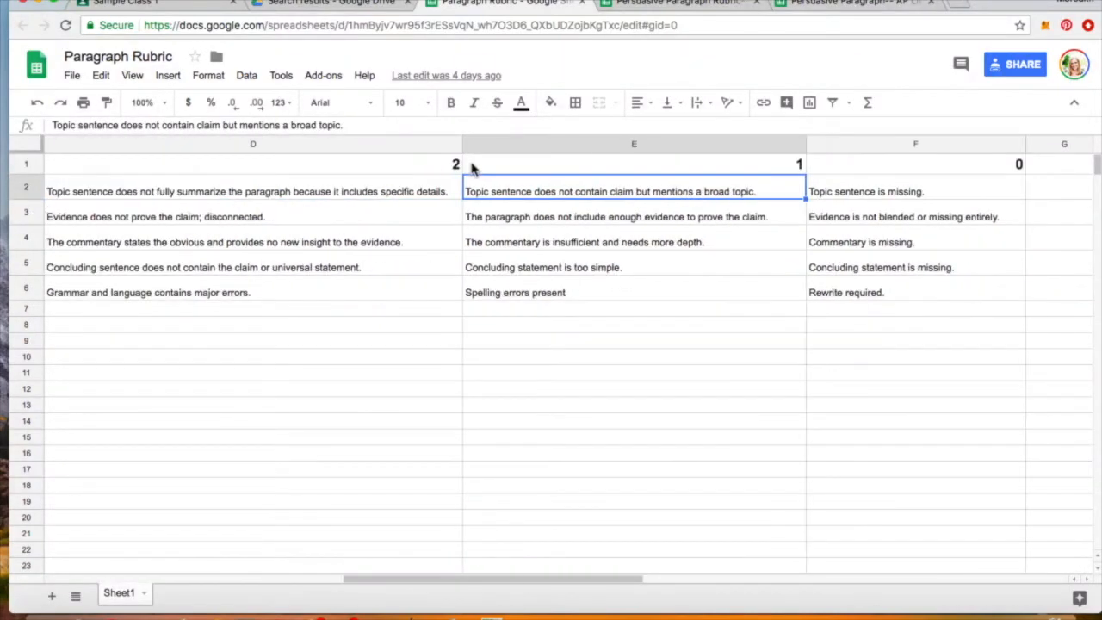
key("Left")
key("Left")
key("Left")
key("Left")
key("Left")
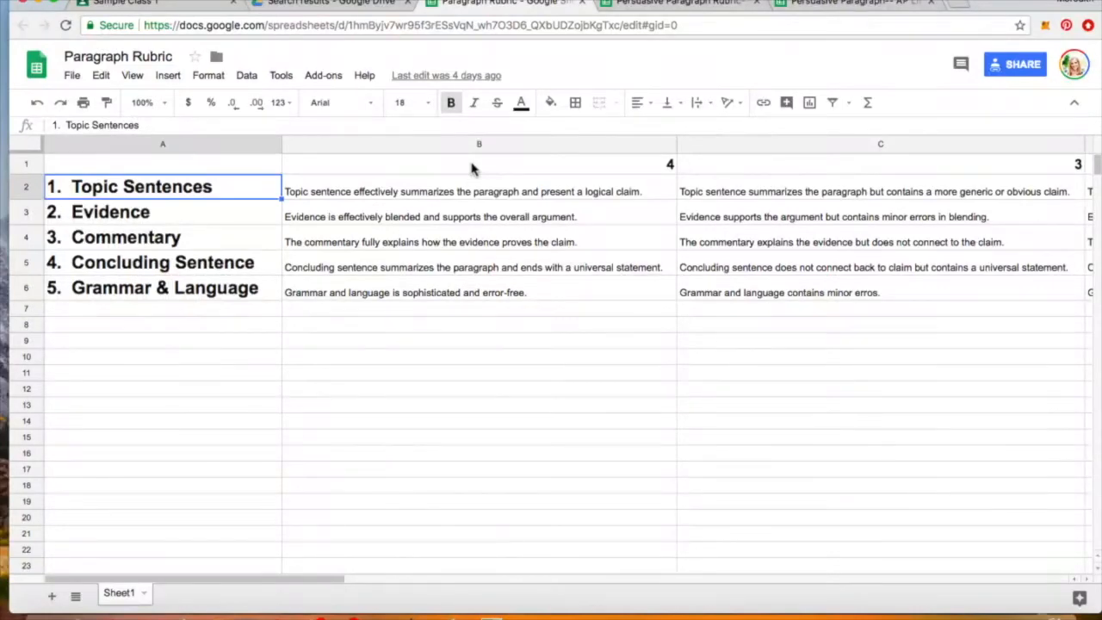
key("Right")
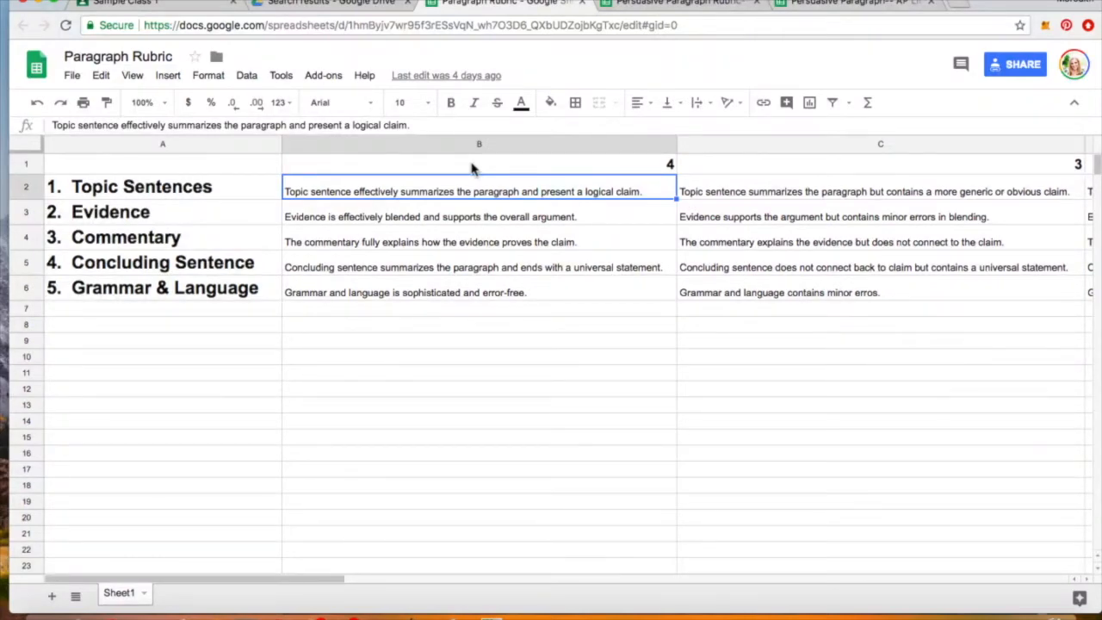
key("Right")
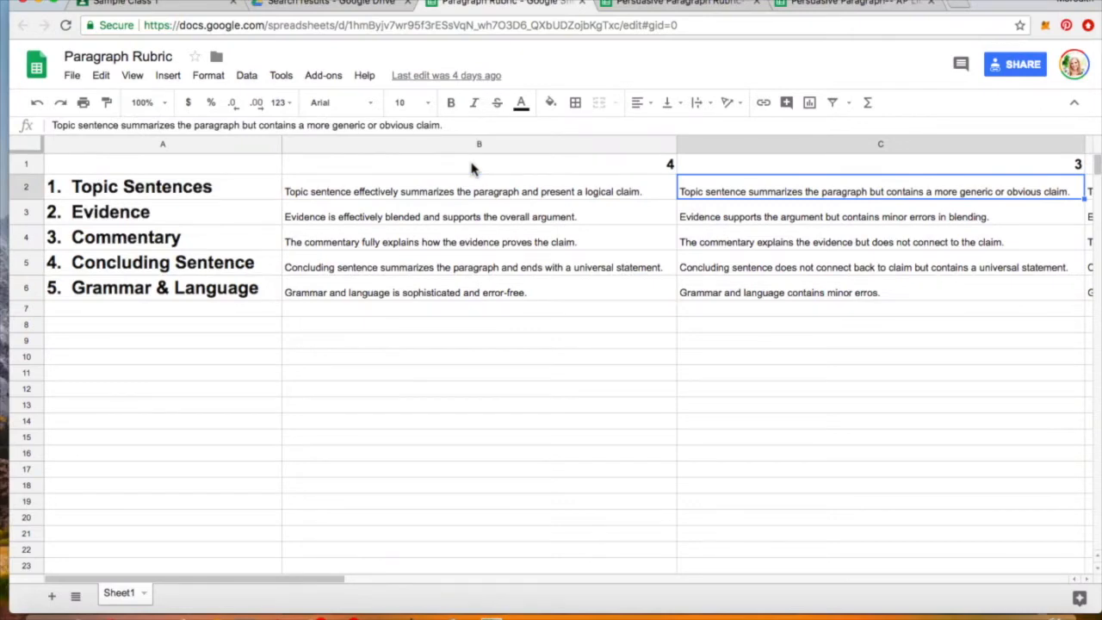
key("Right")
key("Right")
key("Right")
key("Left")
key("Left")
key("Left")
key("Left")
key("Left")
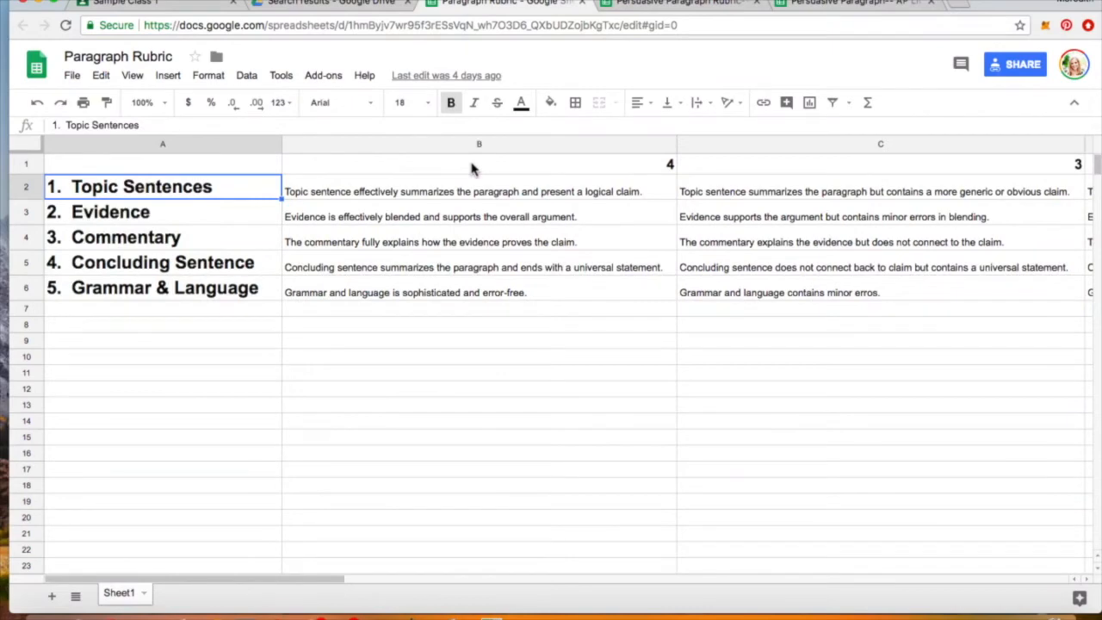
left_click(716, 7)
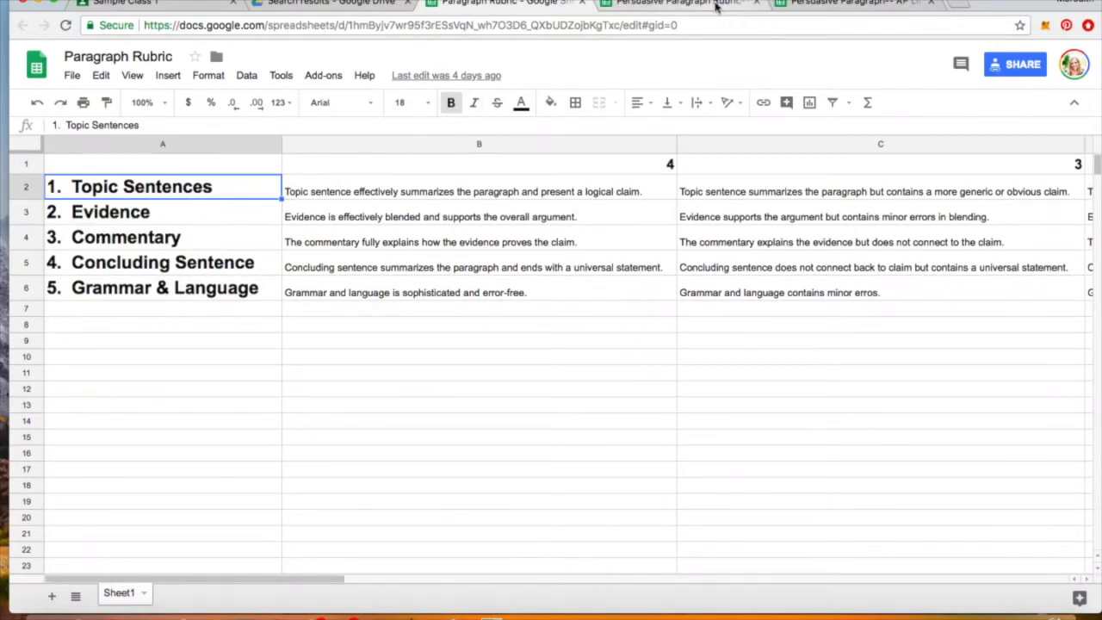
left_click(756, 3)
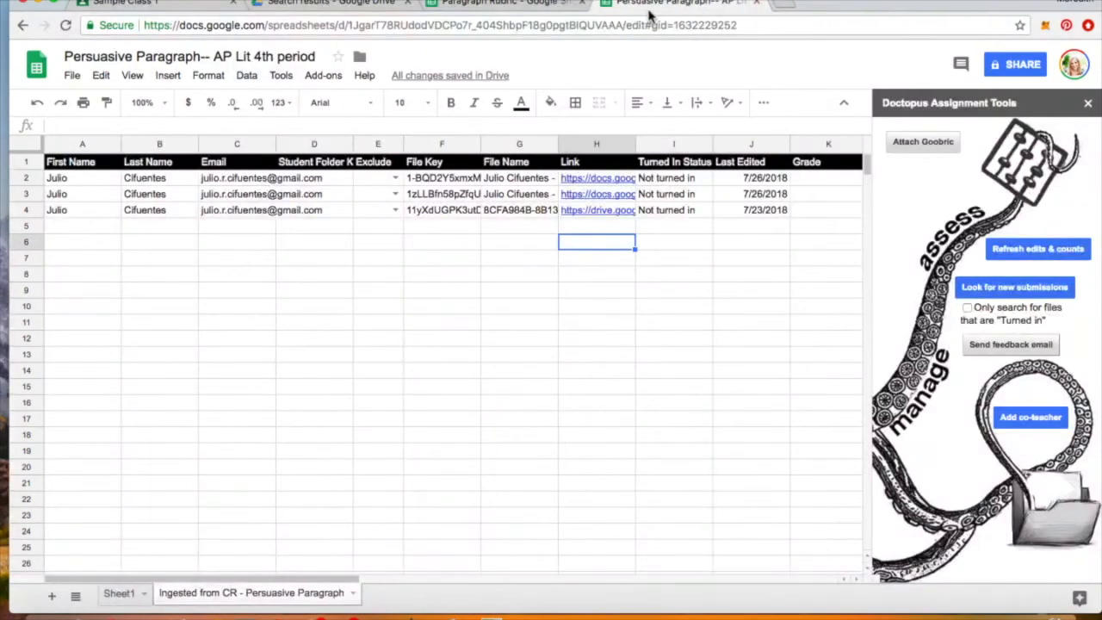
- Close the Paragraph Rubric tab and dismiss the link preview card on the roster
left_click(575, 7)
left_click(582, 4)
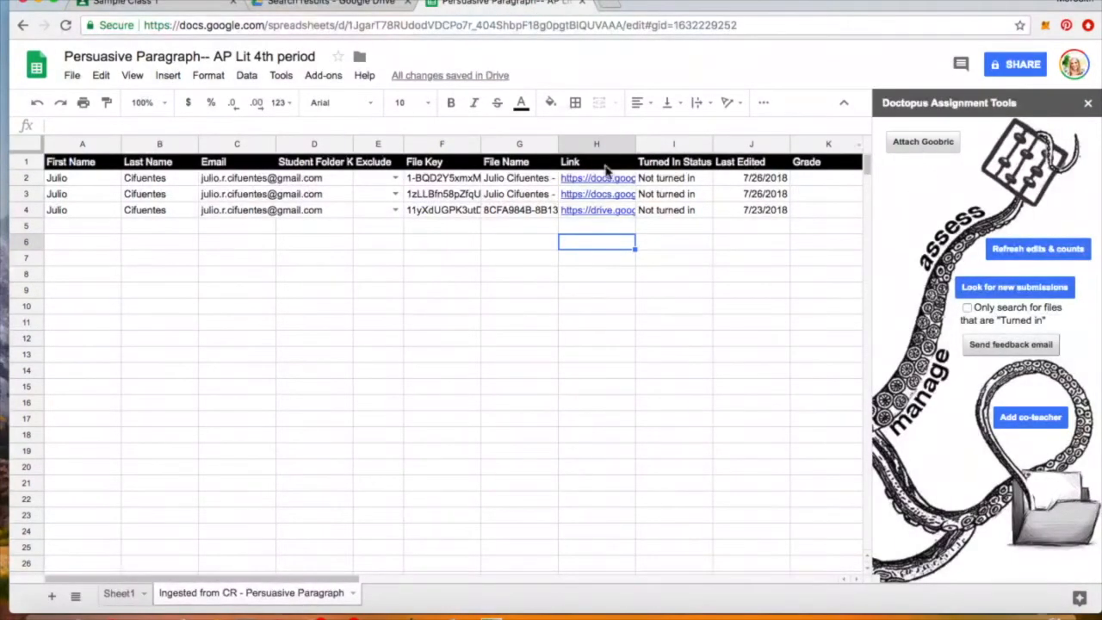
mouse_move(568, 180)
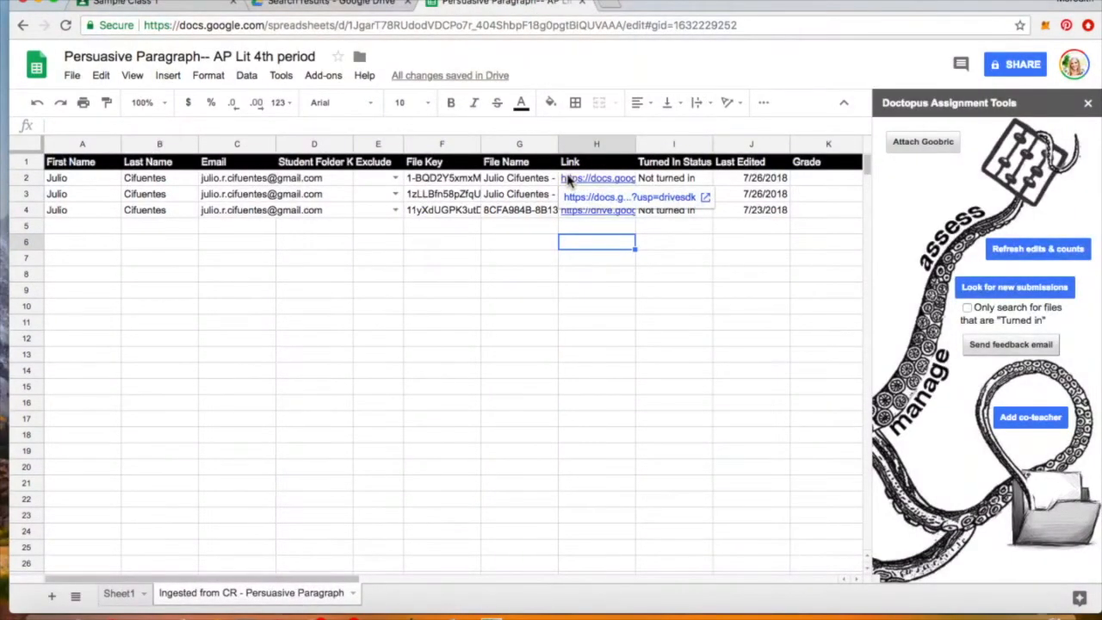
left_click(601, 257)
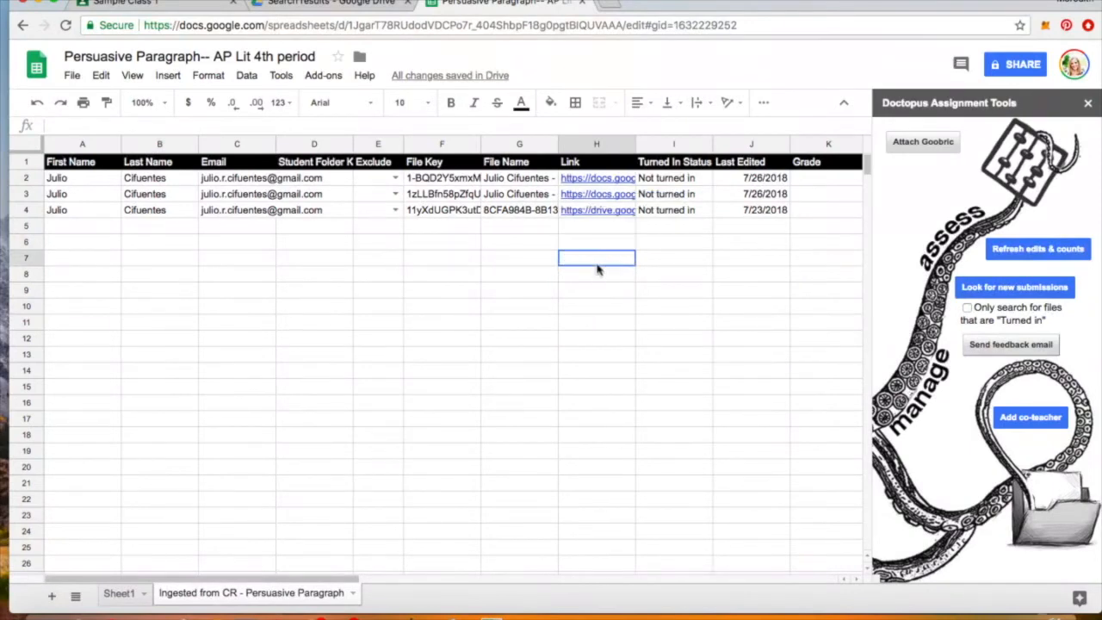
left_click(594, 233)
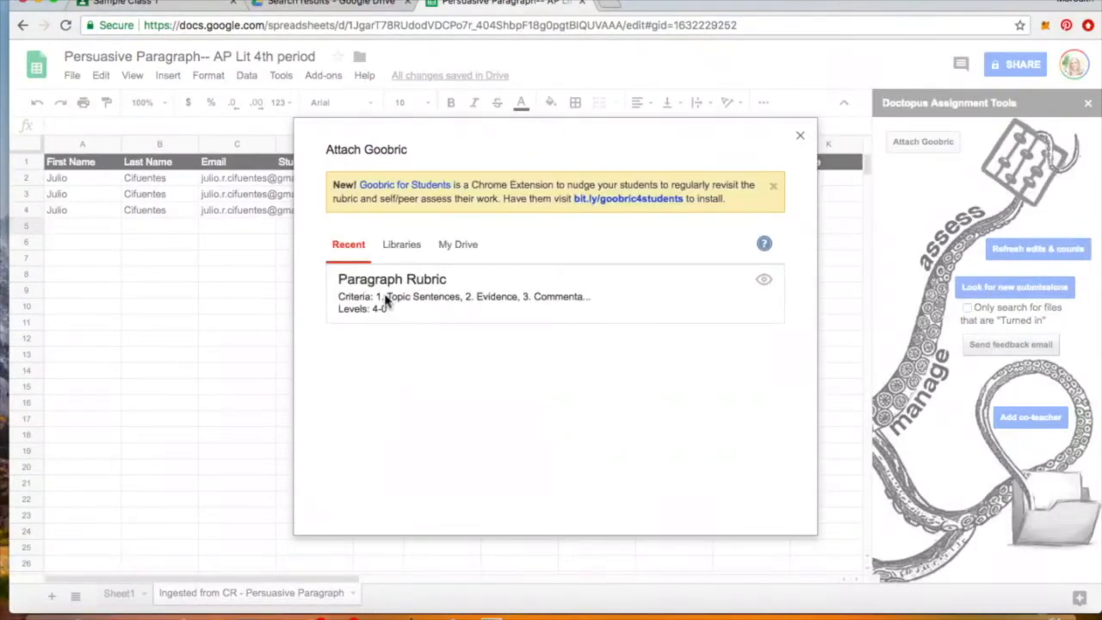
- In Attach Goobric, search Drive spreadsheets for 'paragraph rubric' and select Paragraph Rubric
left_click(408, 246)
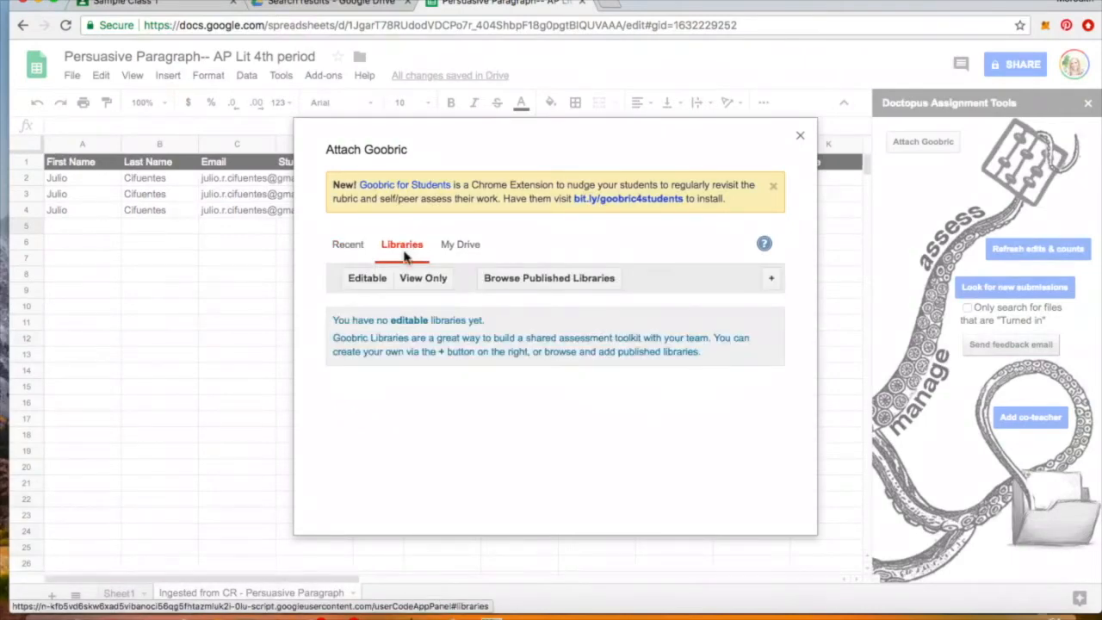
left_click(457, 245)
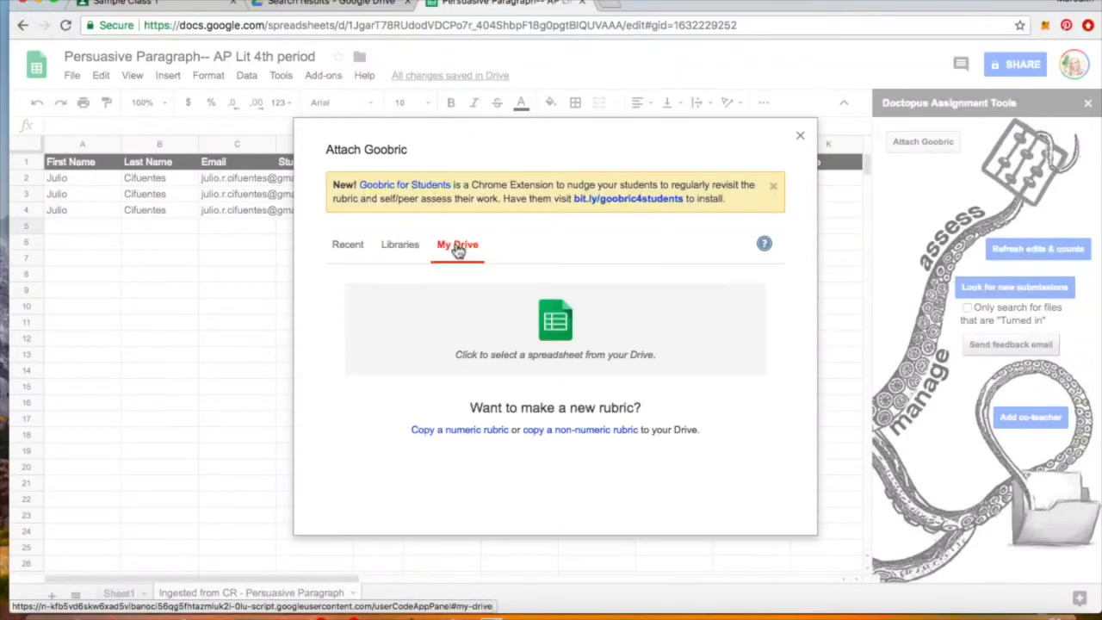
left_click(557, 321)
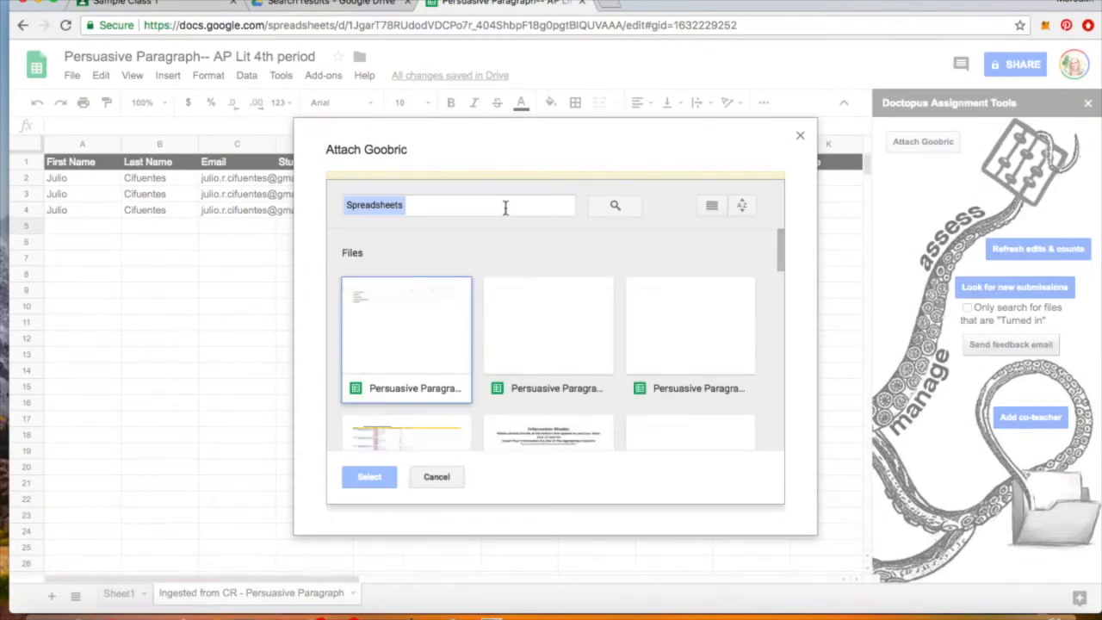
left_click(505, 207)
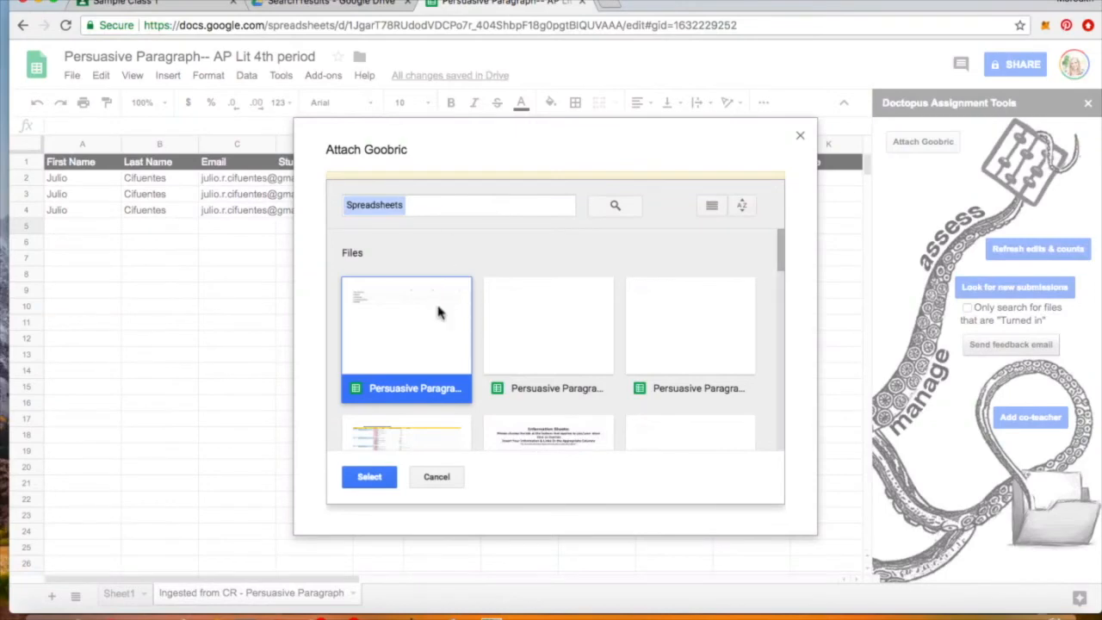
left_click(446, 207)
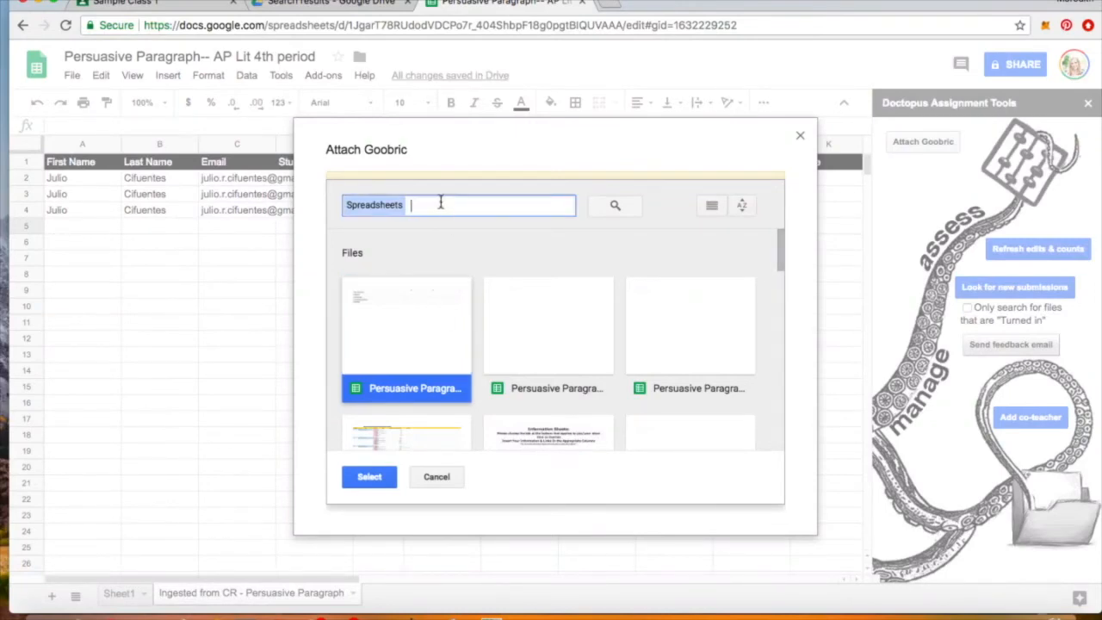
type("paragraph ru")
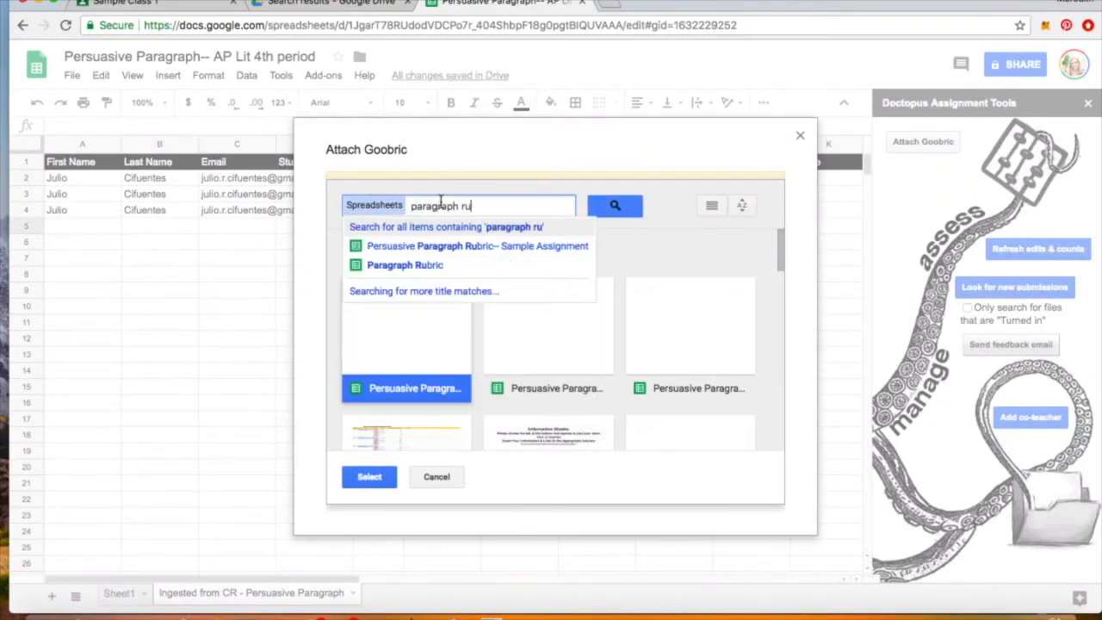
type("bric")
left_click(428, 267)
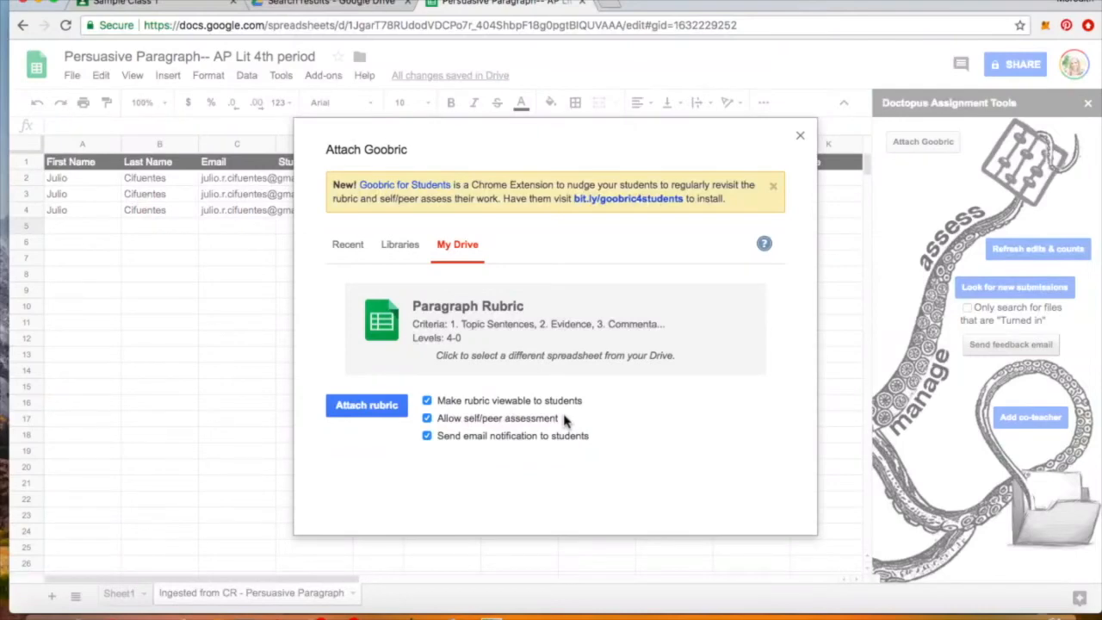
- Turn off self/peer assessment and student email notifications, then attach Paragraph Rubric
left_click(427, 418)
left_click(427, 437)
left_click(371, 410)
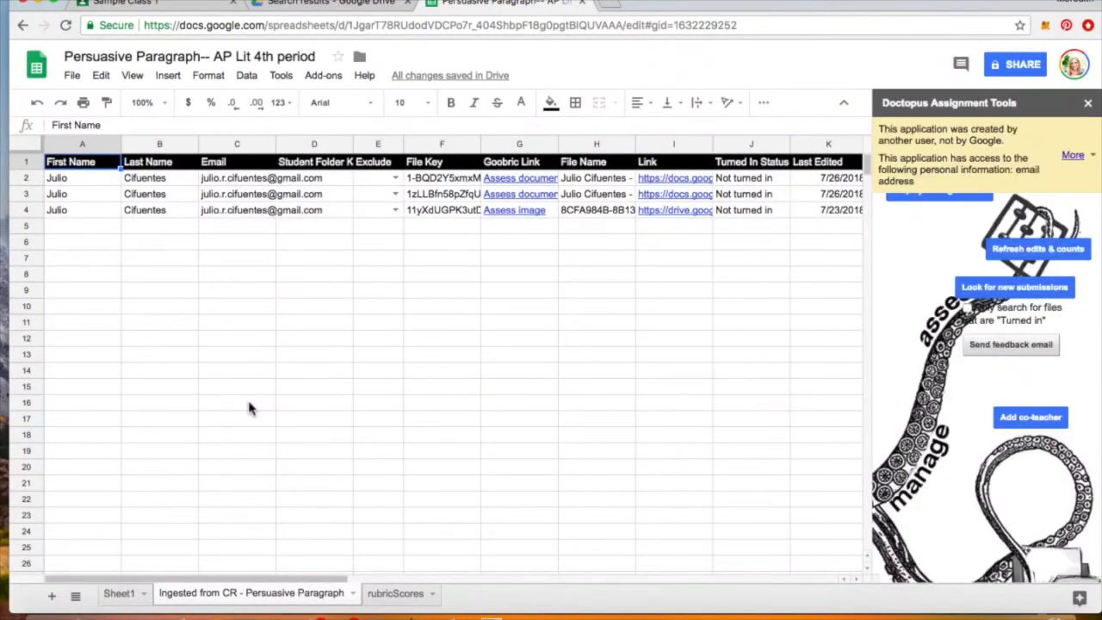
- Dismiss the permission notice and inspect the Goobric Link formulas in G2–G4
left_click(1091, 157)
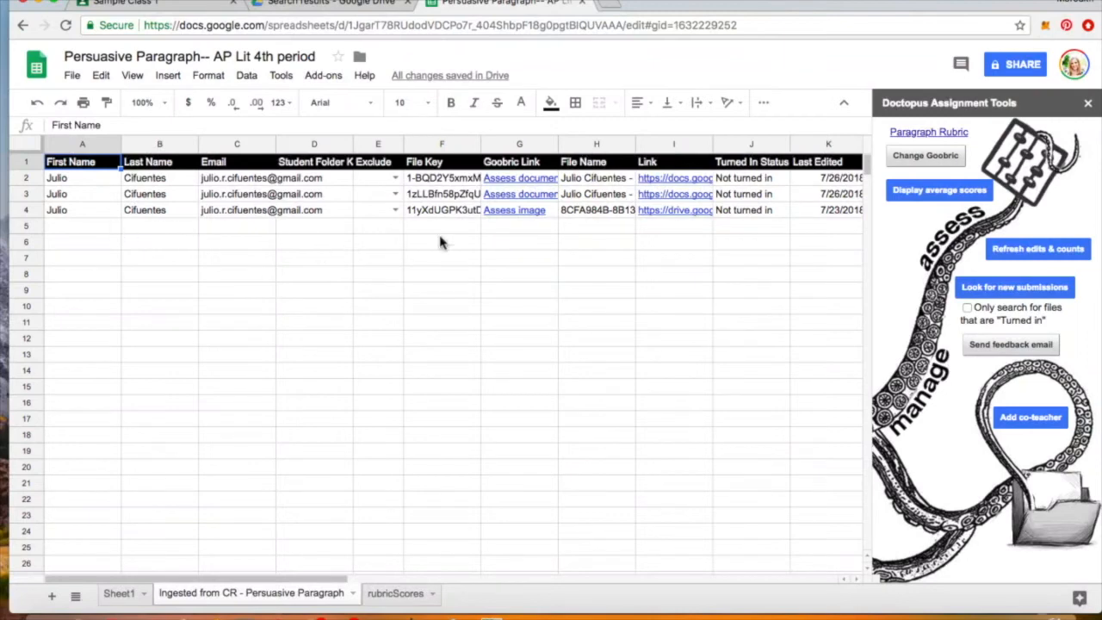
left_click(505, 228)
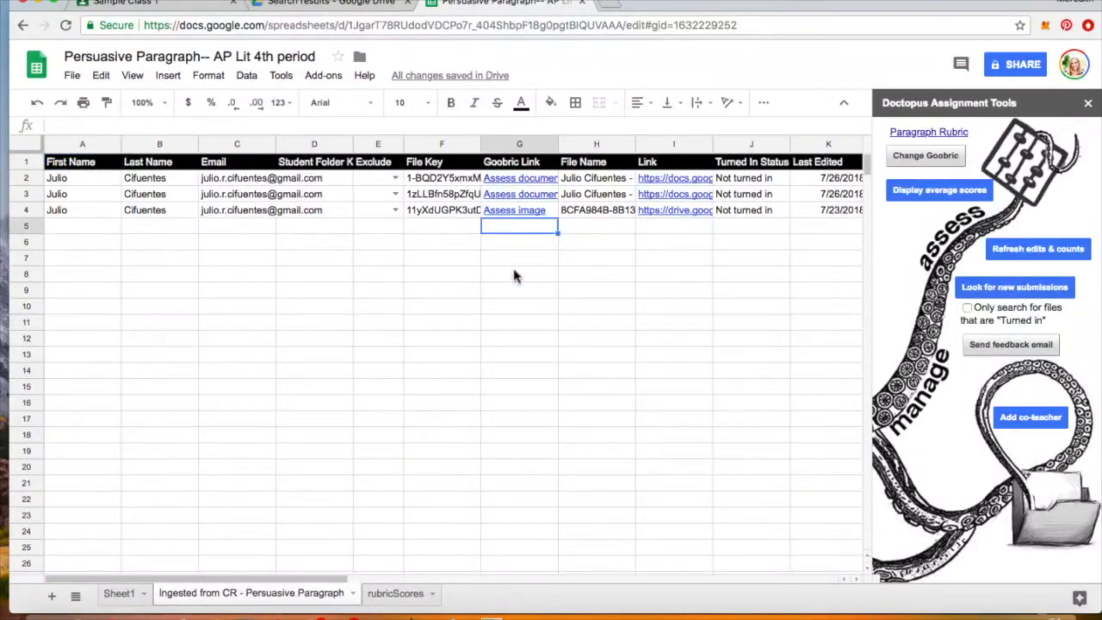
key("Up")
key("Up")
key("Up")
key("Down")
key("Down")
key("Down")
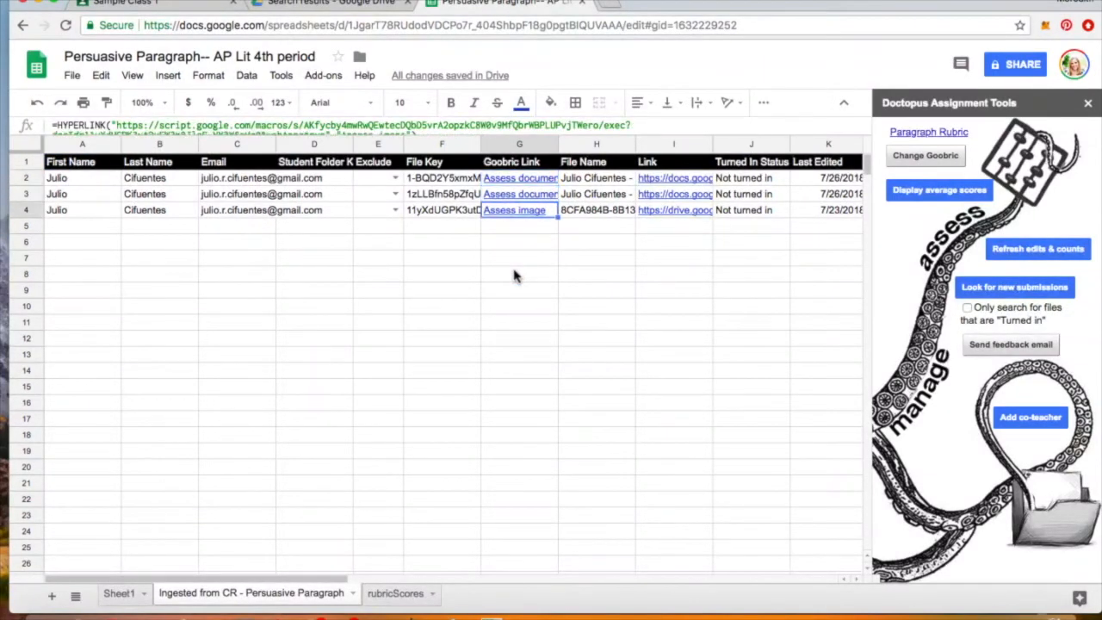
key("Down")
key("Up")
key("Up")
key("Down")
key("Up")
key("Up")
key("Up")
key("Down")
key("Down")
key("Up")
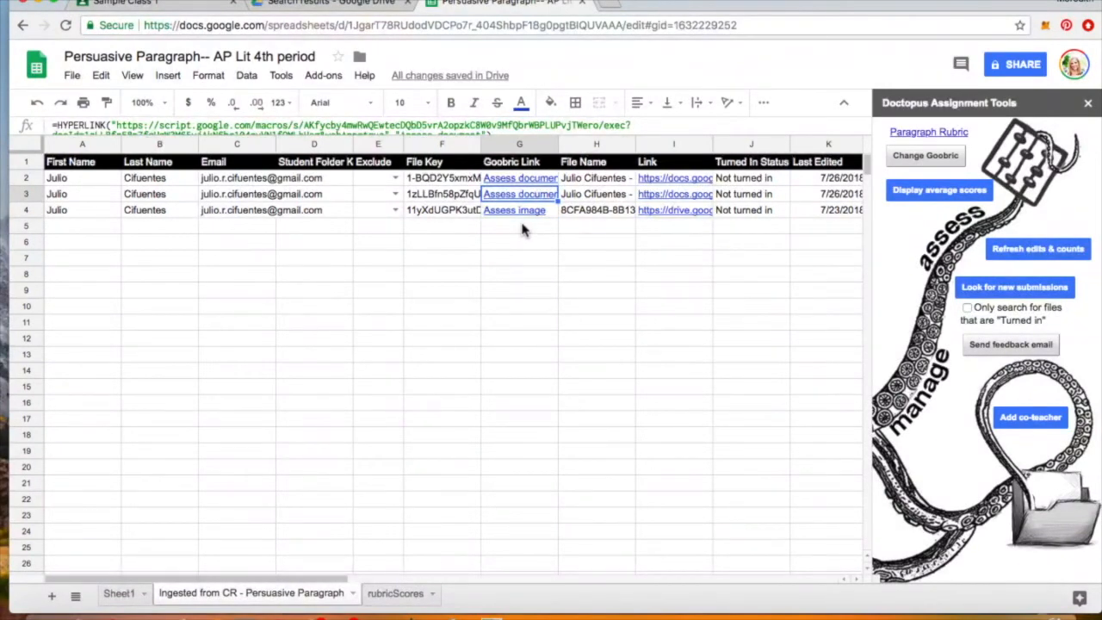
key("Up")
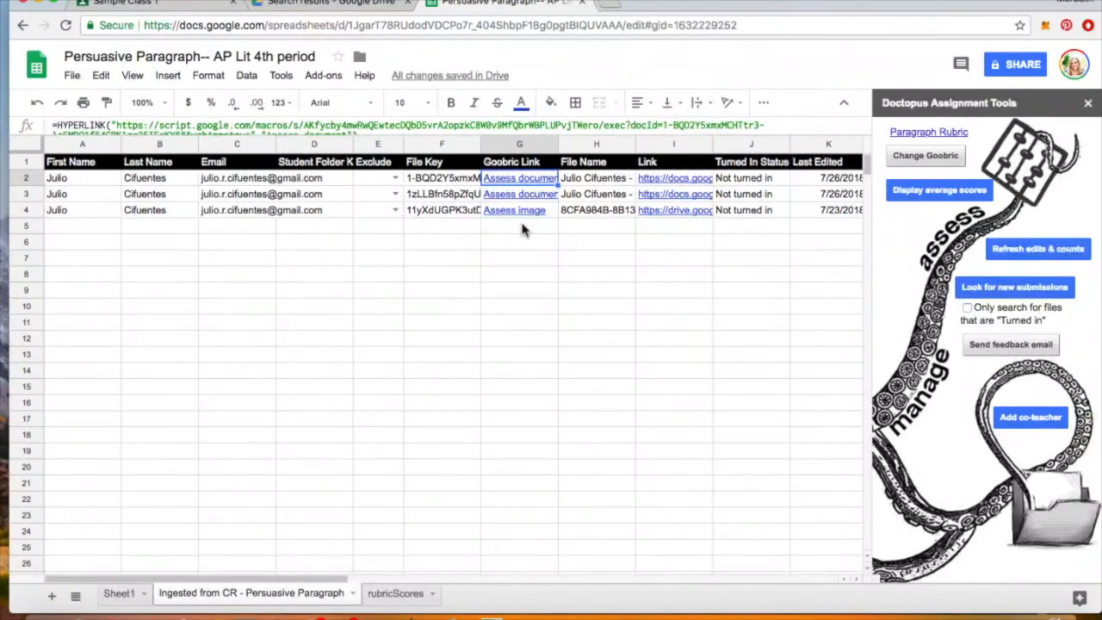
key("Down")
key("Down")
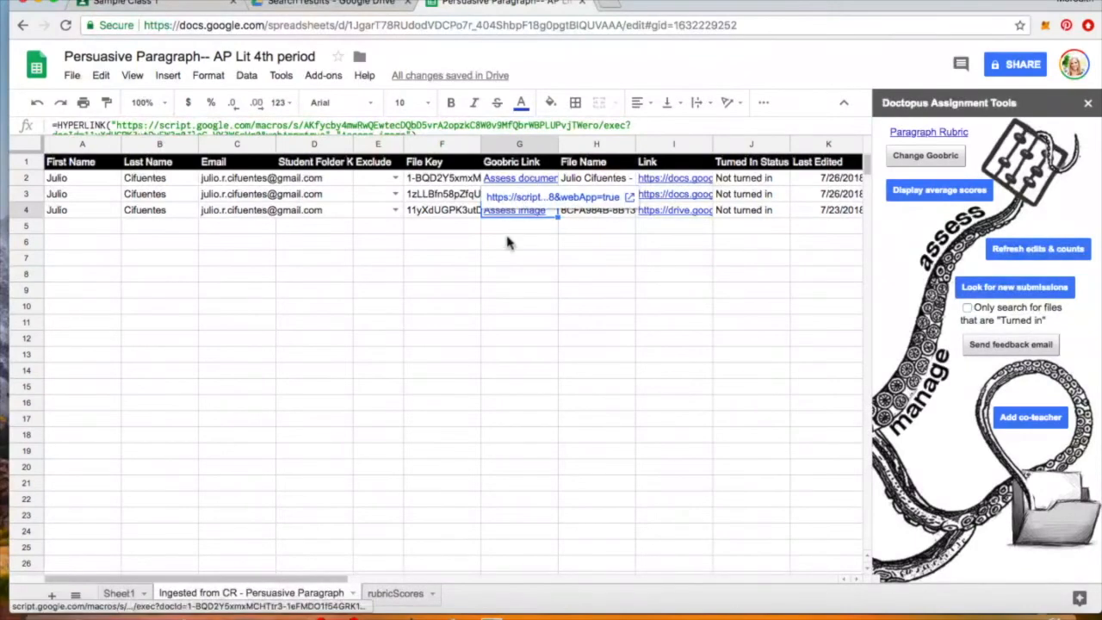
left_click(526, 245)
- Open G3's Assess document link in Goobric and scroll through the student's essay
left_click(523, 196)
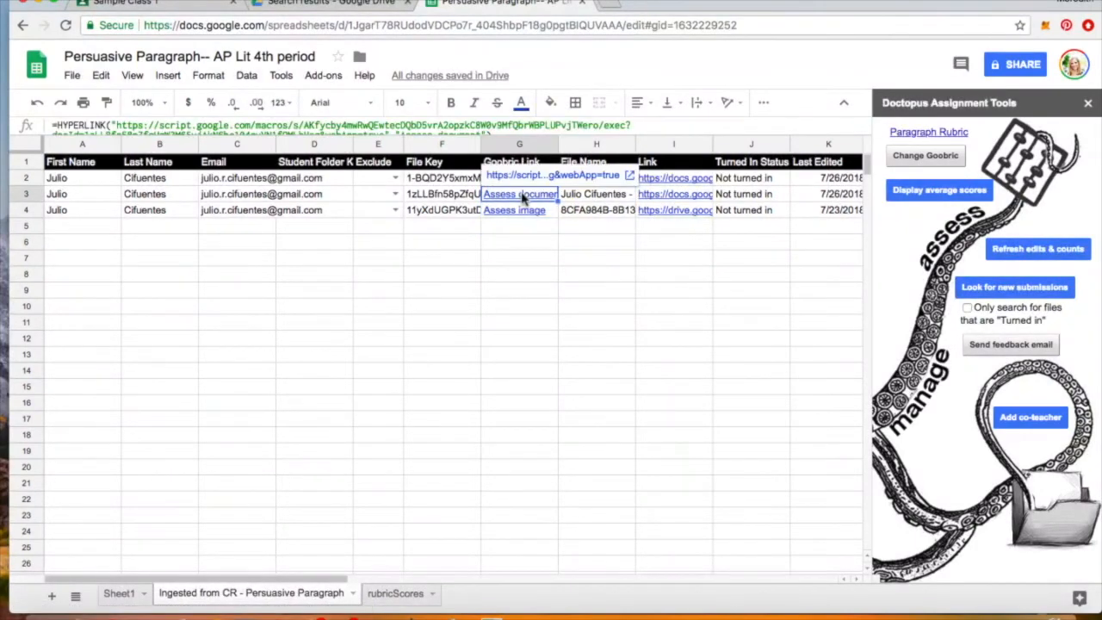
left_click(526, 177)
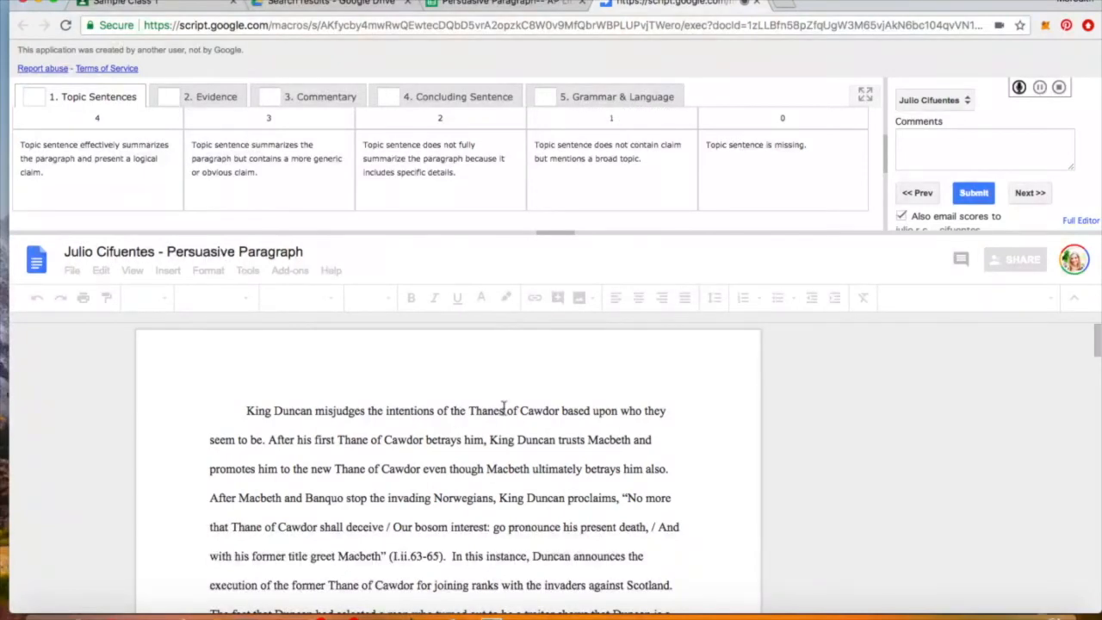
scroll(504, 409, "down", 2)
scroll(504, 409, "up", 2)
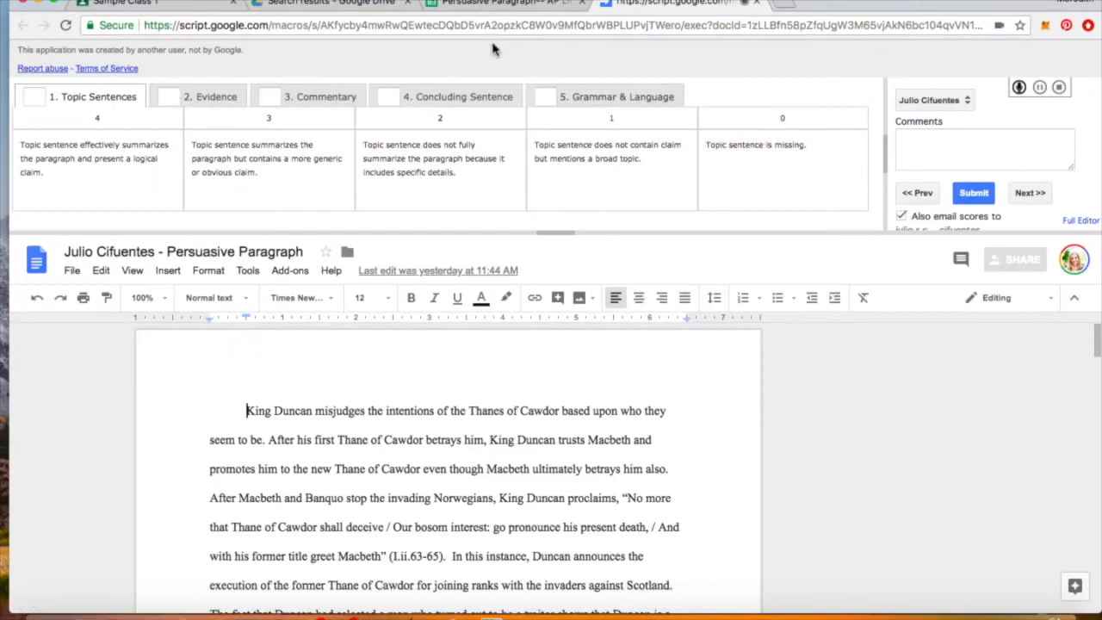
scroll(516, 435, "down", 10)
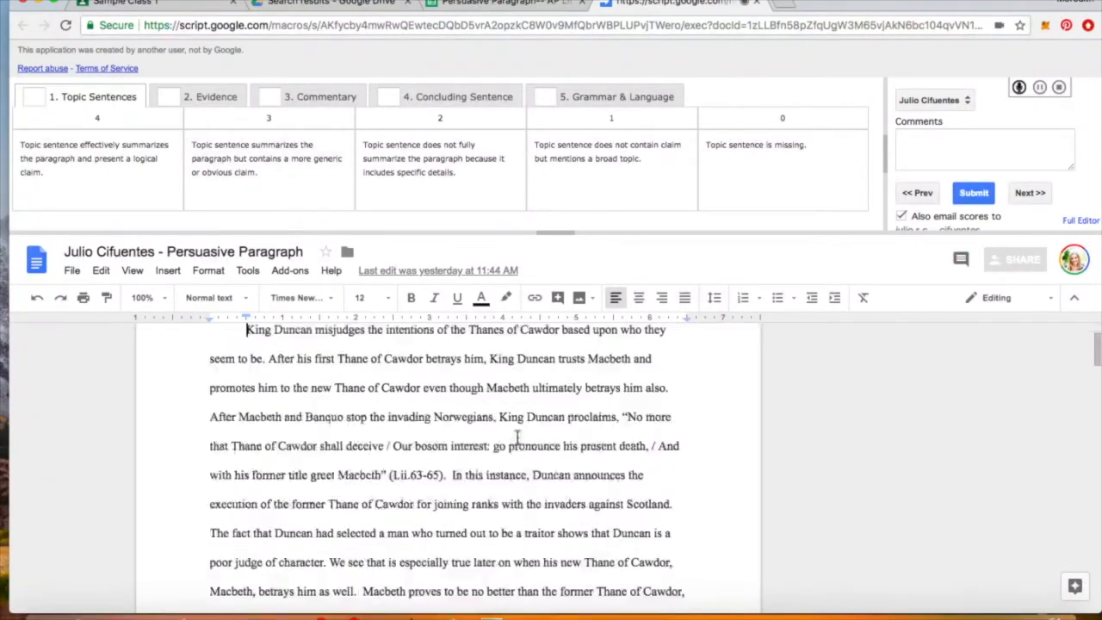
scroll(517, 438, "up", 10)
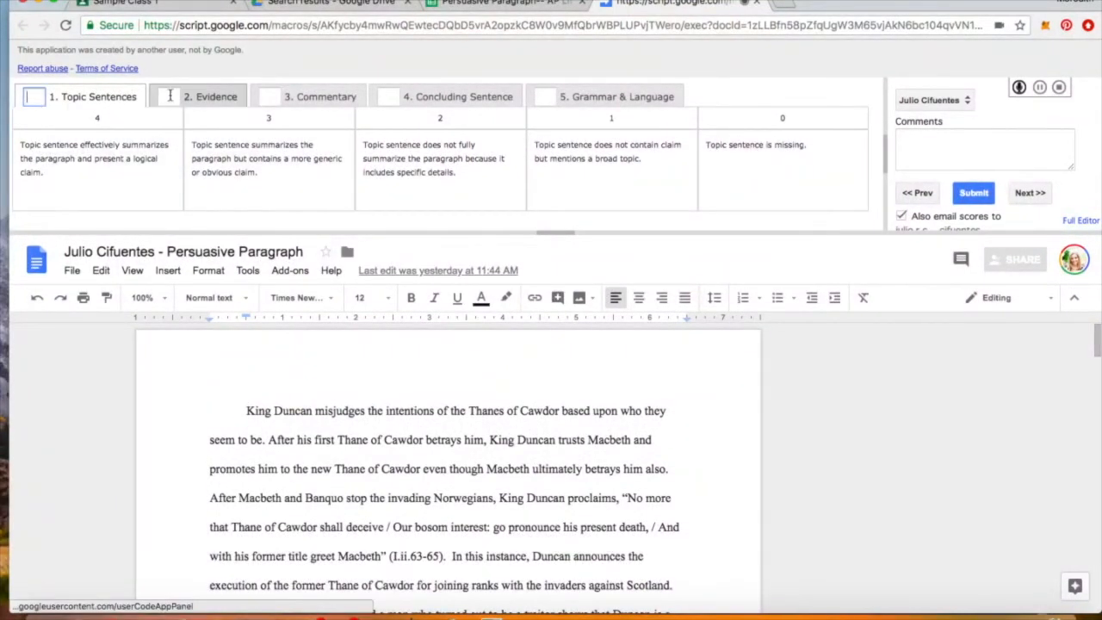
- Cycle twice through the Evidence, Commentary, Concluding Sentence, Grammar & Language and Topic Sentences criteria
left_click(168, 96)
left_click(269, 97)
left_click(389, 97)
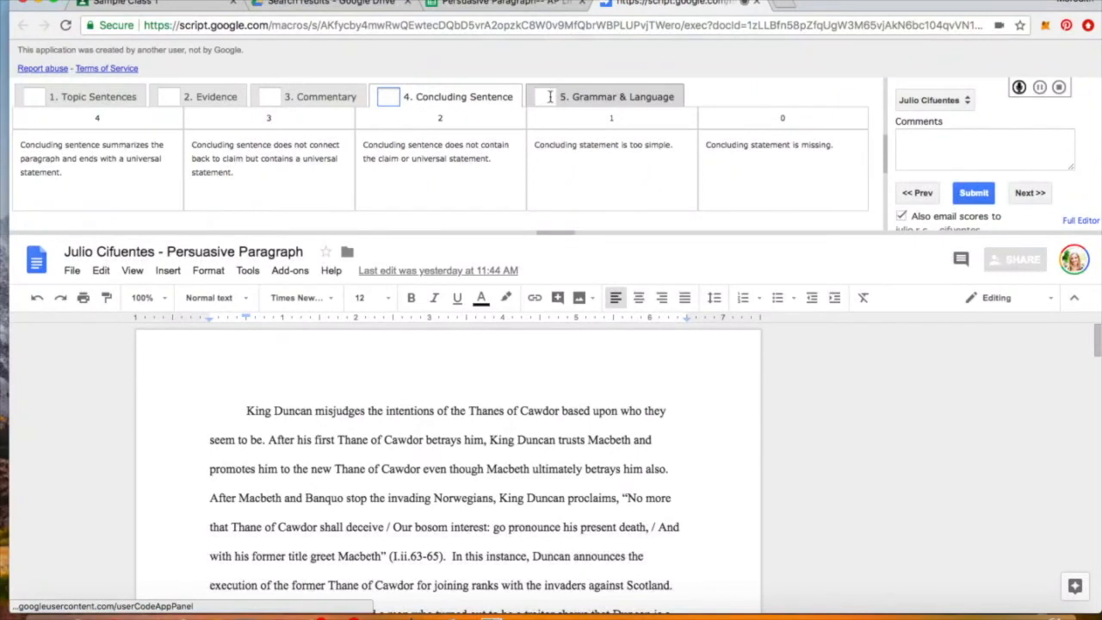
left_click(549, 97)
left_click(38, 99)
left_click(169, 97)
left_click(269, 98)
left_click(390, 97)
left_click(540, 97)
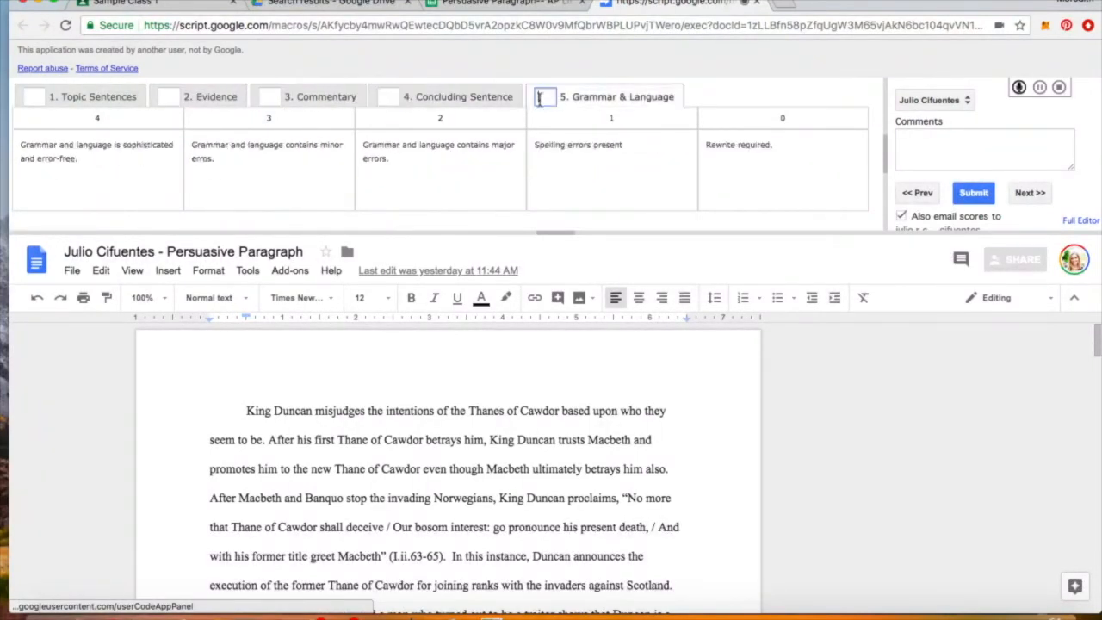
left_click(73, 99)
- Review each criterion's levels once more, ending on Topic Sentences
left_click(167, 97)
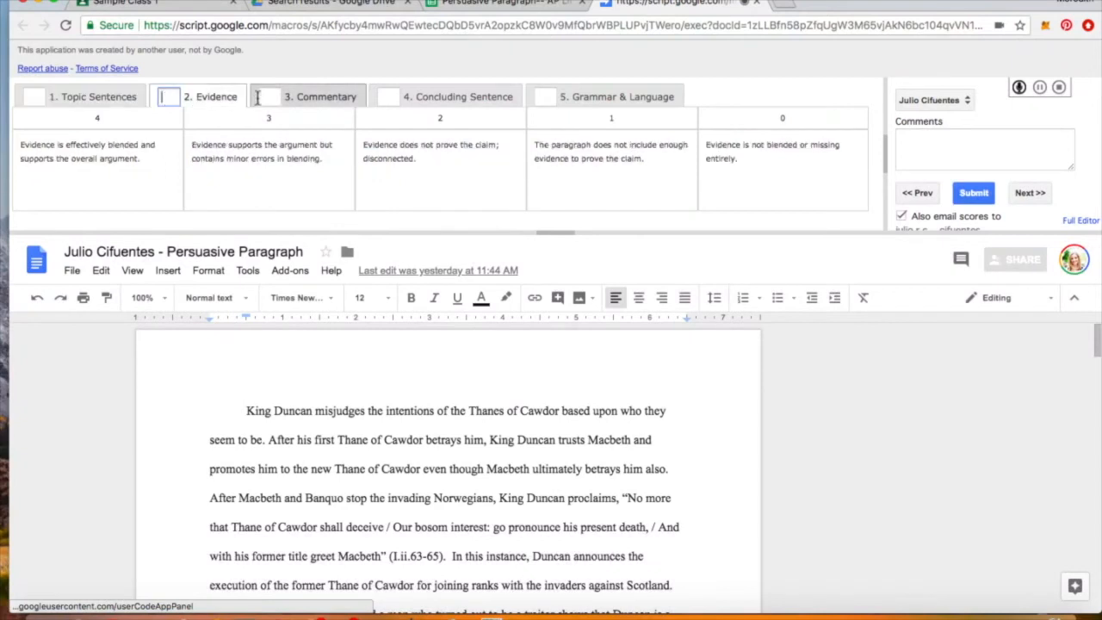
left_click(272, 96)
left_click(388, 97)
left_click(544, 97)
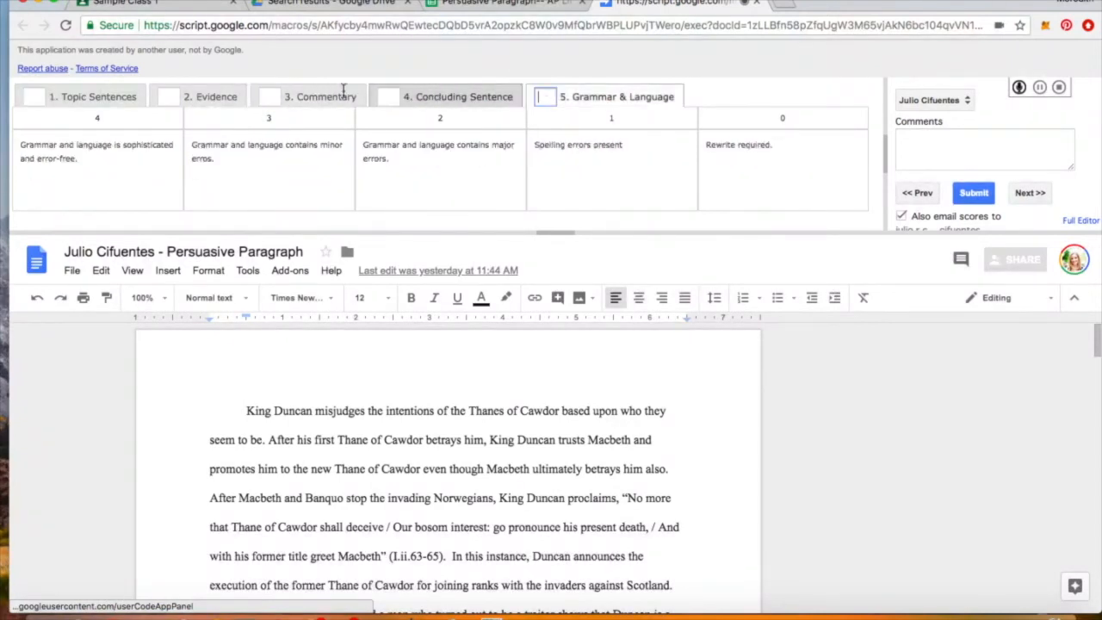
left_click(39, 98)
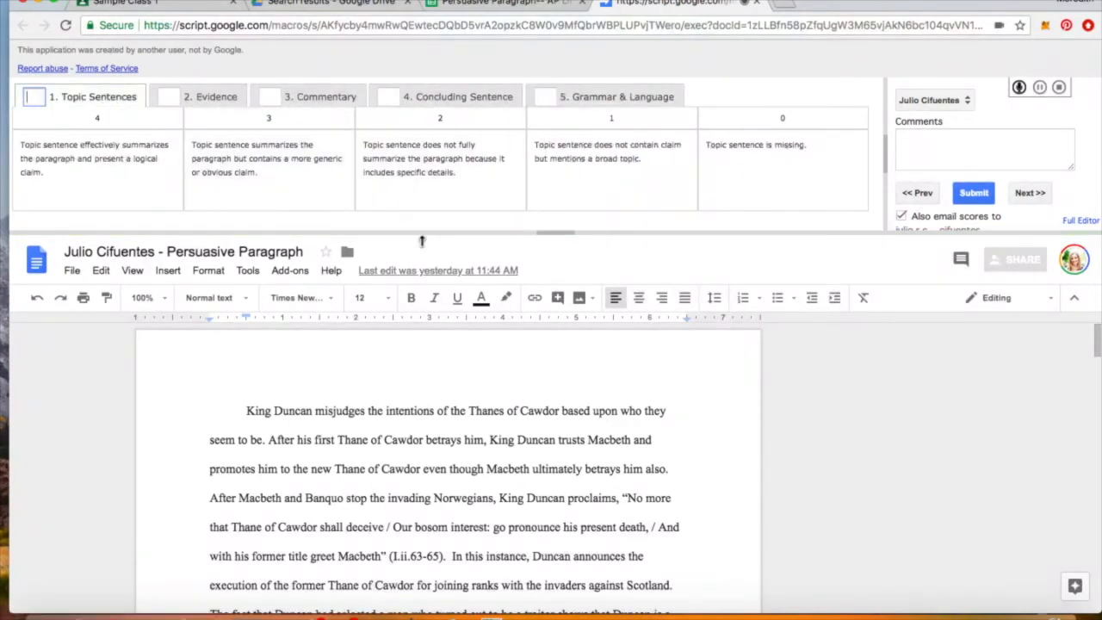
- Score Topic Sentences 4, Evidence 2, Commentary 1, Concluding Sentence 4, Grammar & Language 3
type("4")
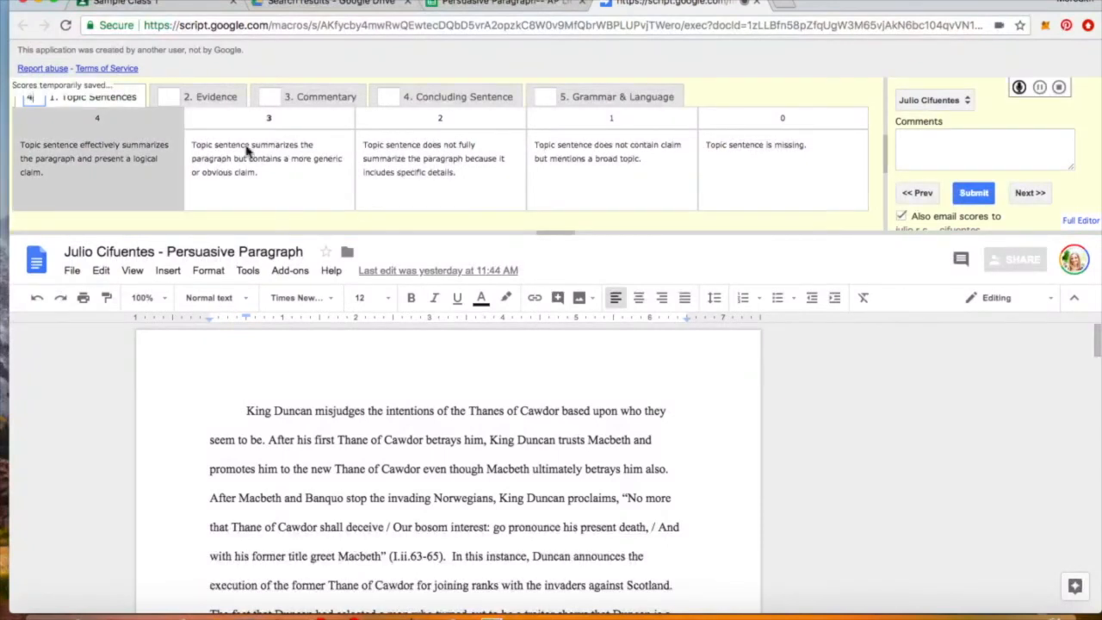
left_click(170, 98)
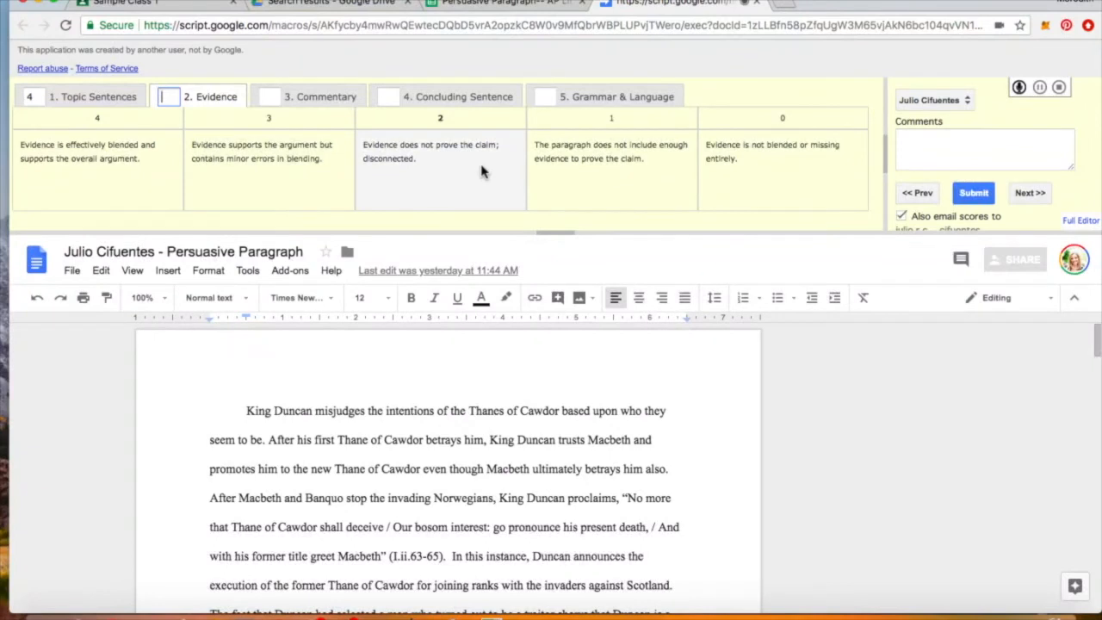
type("2")
left_click(278, 96)
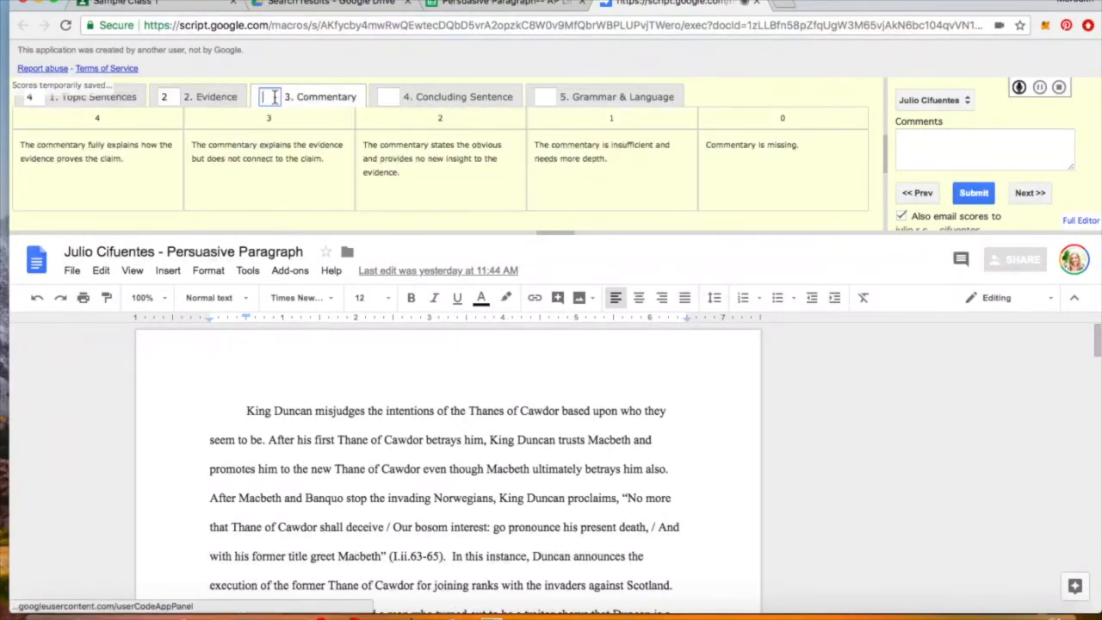
type("1")
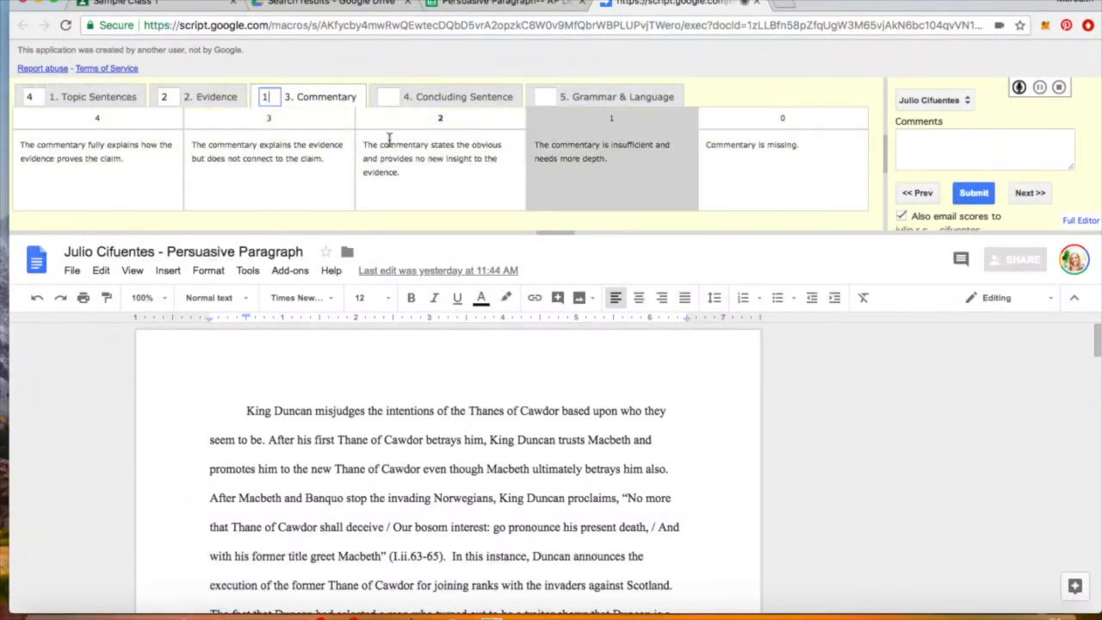
key("Tab")
type("4")
key("Tab")
type("3")
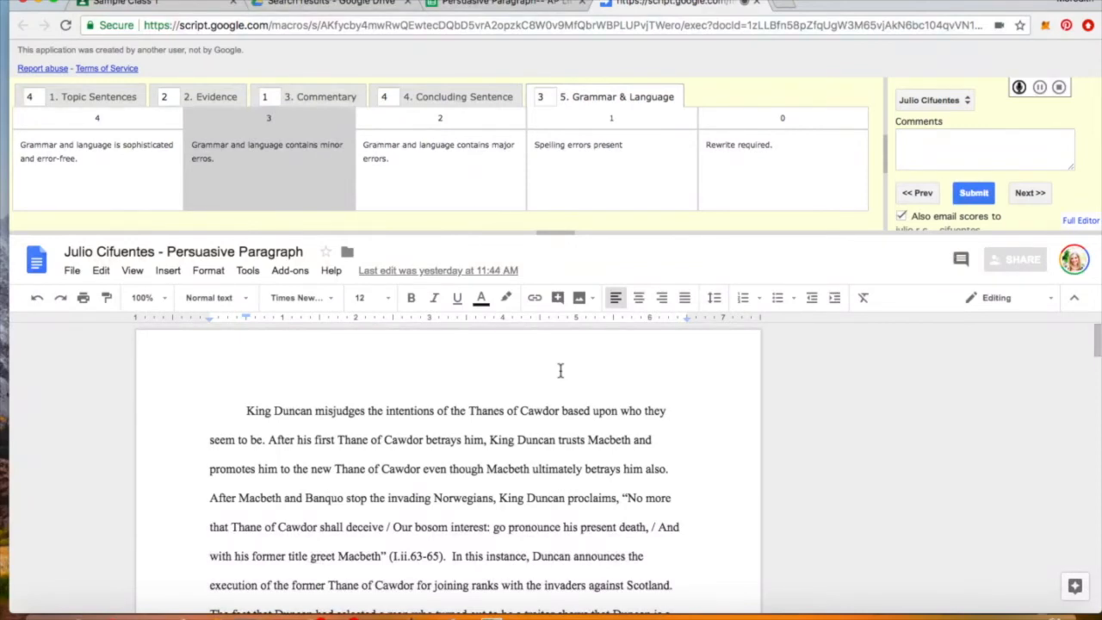
- Comment 'Excellent topic sentence!' on the essay's opening sentence
scroll(558, 431, "down", 5)
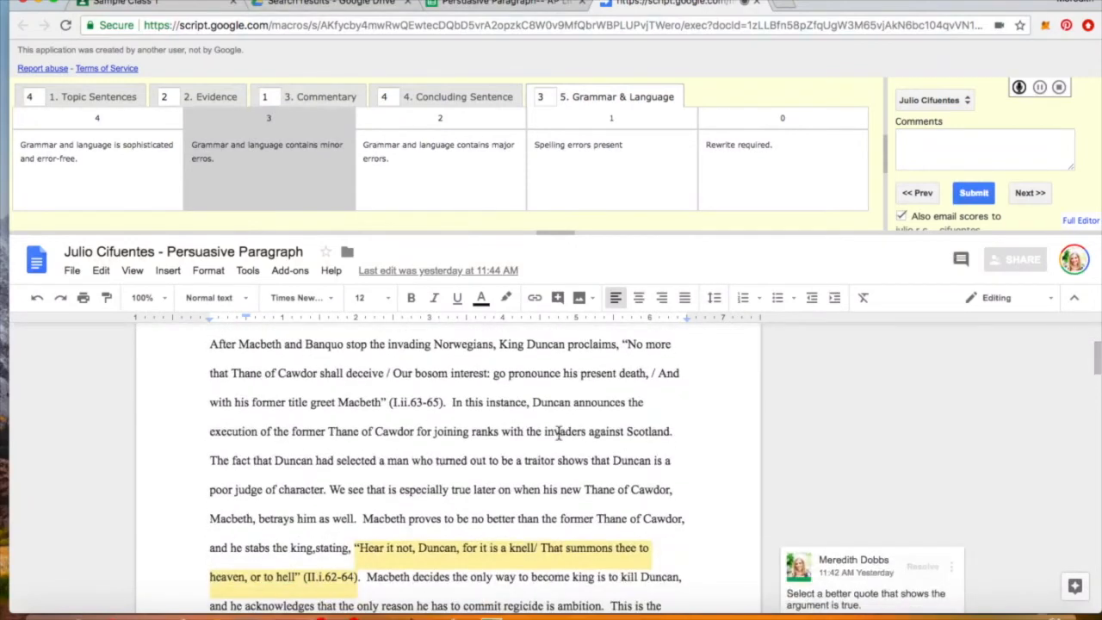
scroll(558, 435, "down", 3)
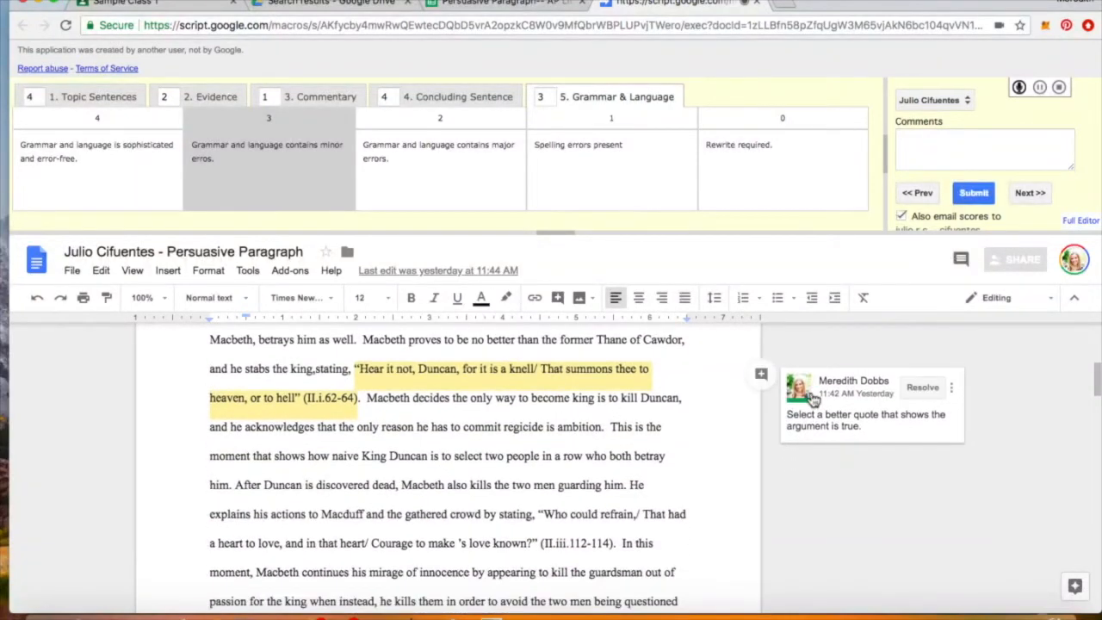
scroll(530, 430, "down", 8)
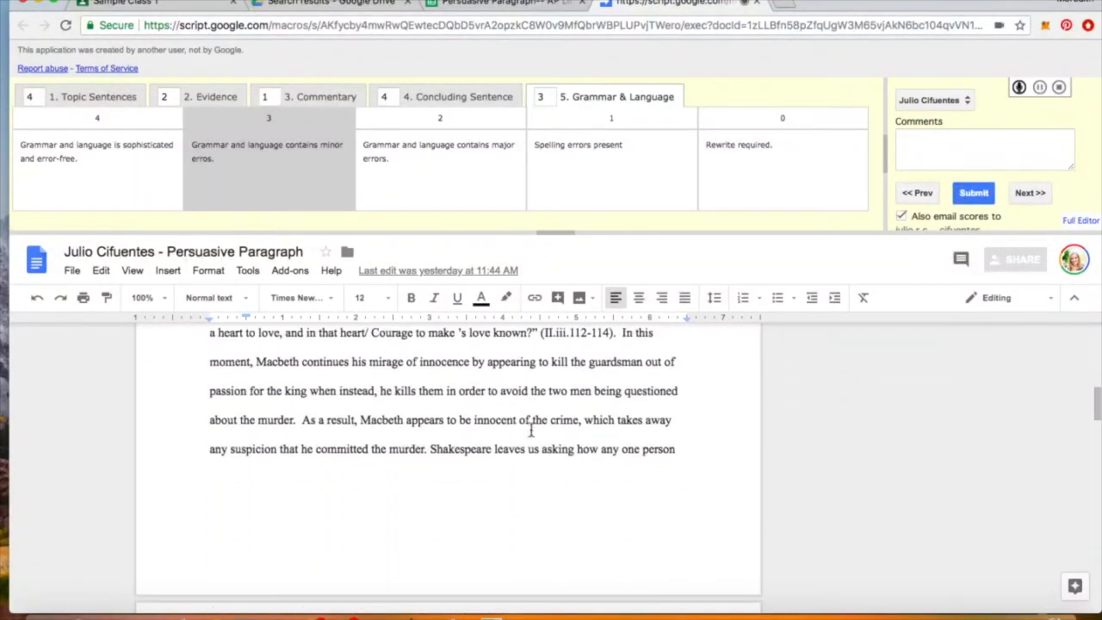
scroll(530, 430, "down", 1)
scroll(530, 429, "up", 12)
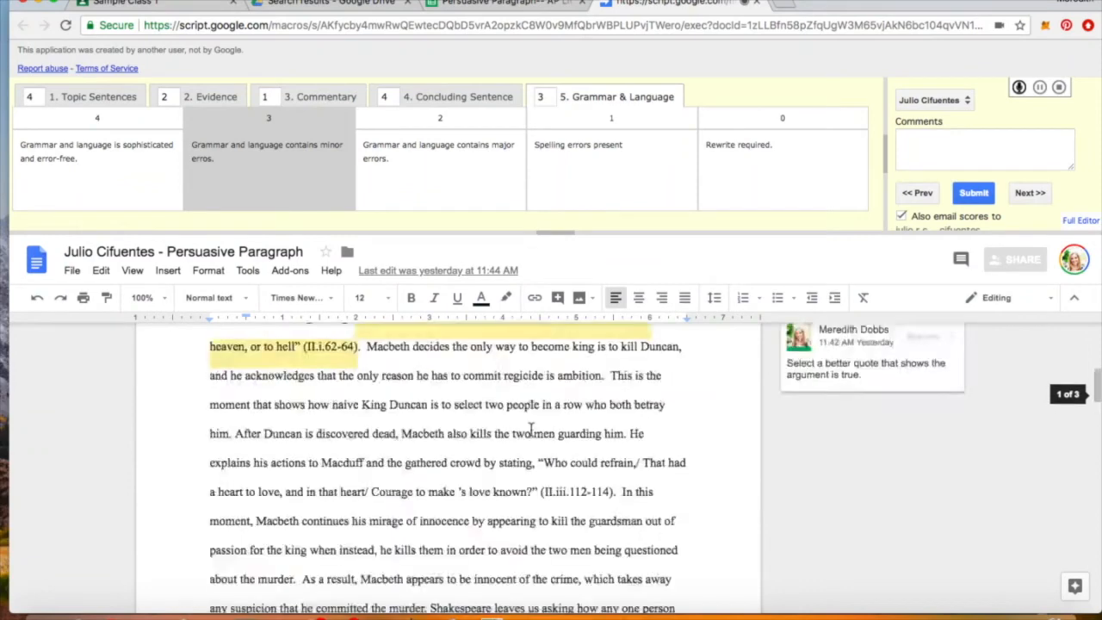
scroll(531, 429, "up", 3)
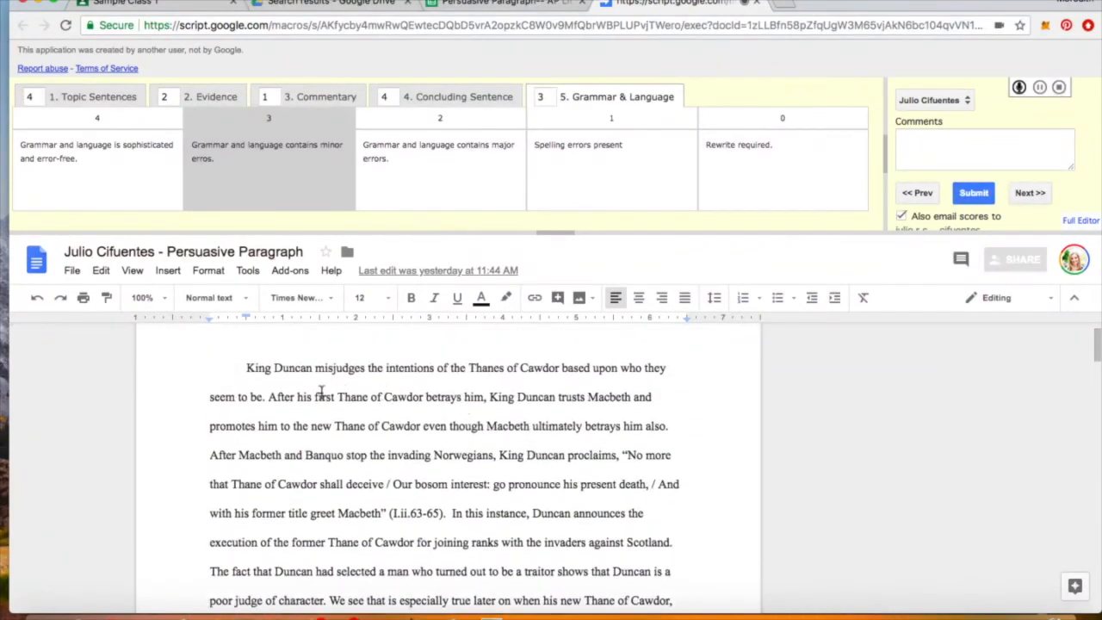
left_click_drag(245, 367, 267, 399)
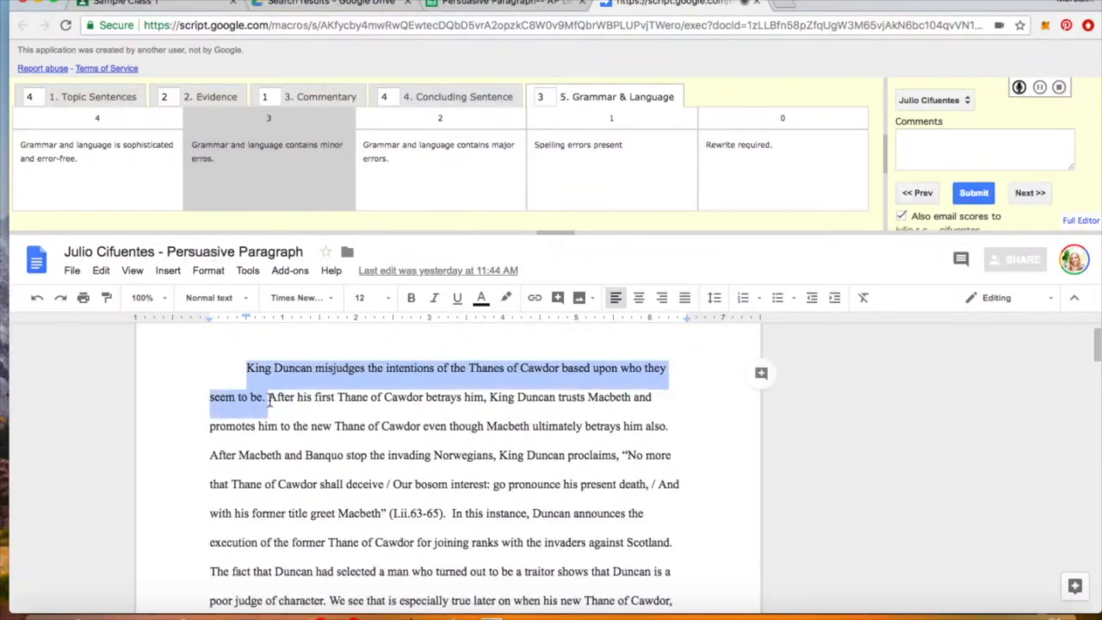
left_click(761, 375)
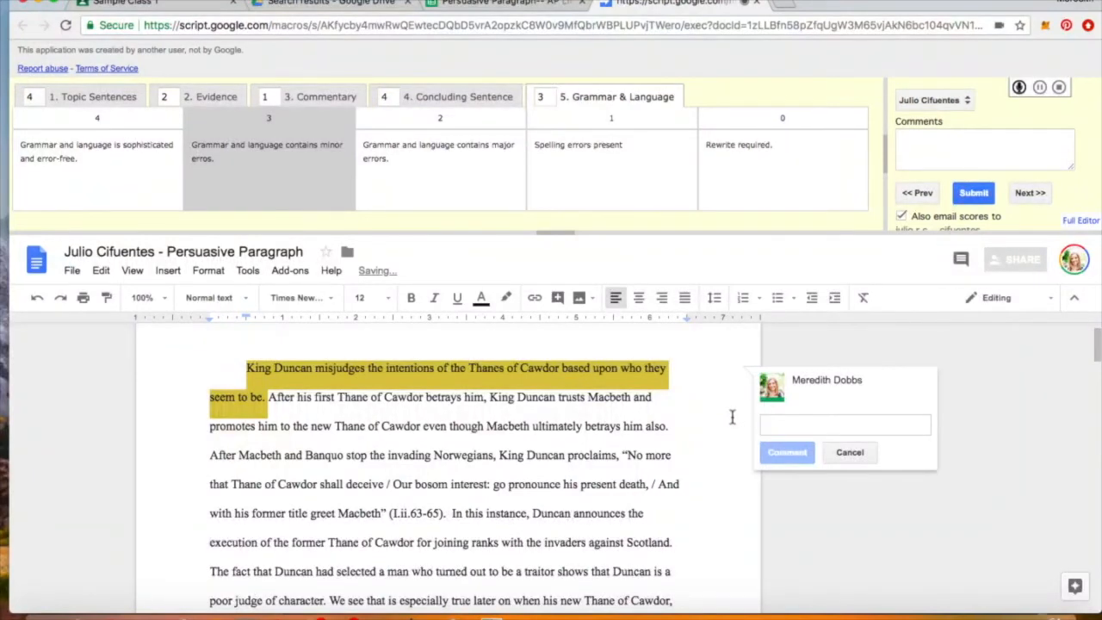
type("Excellent topic sentence!")
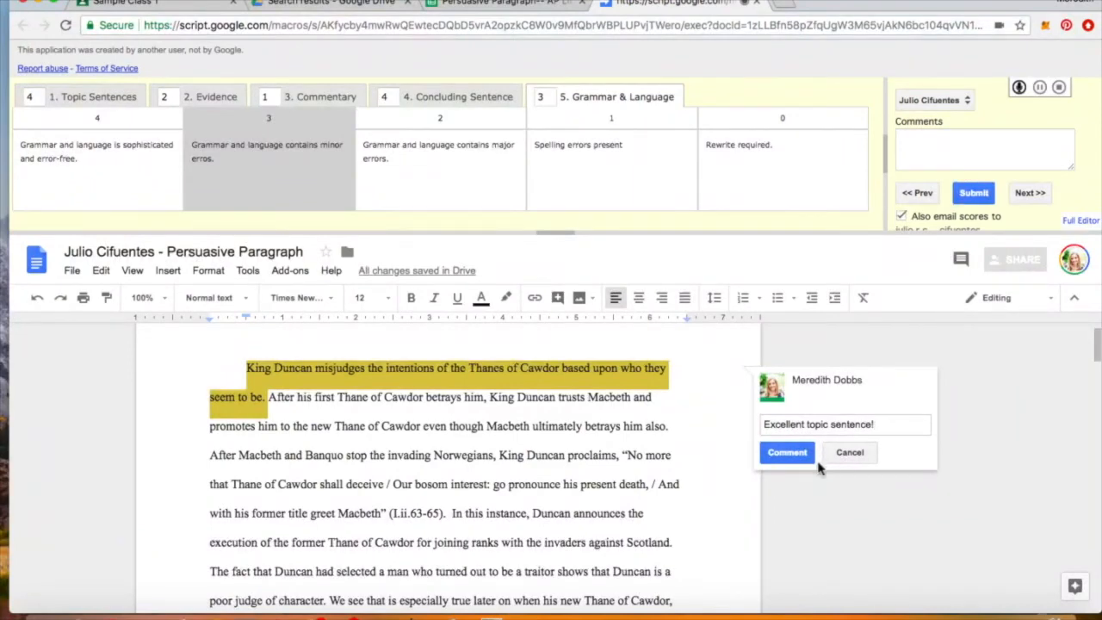
left_click(787, 452)
- Add a 'Check citation' comment on the (II.iii.112-114) citation
scroll(533, 438, "down", 10)
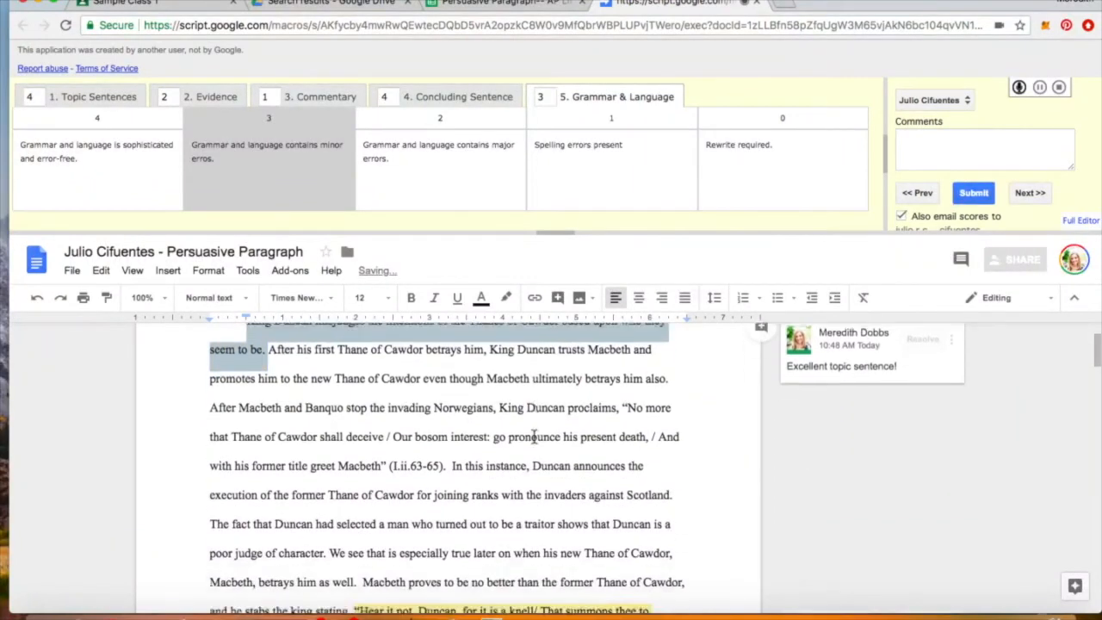
scroll(534, 438, "down", 1)
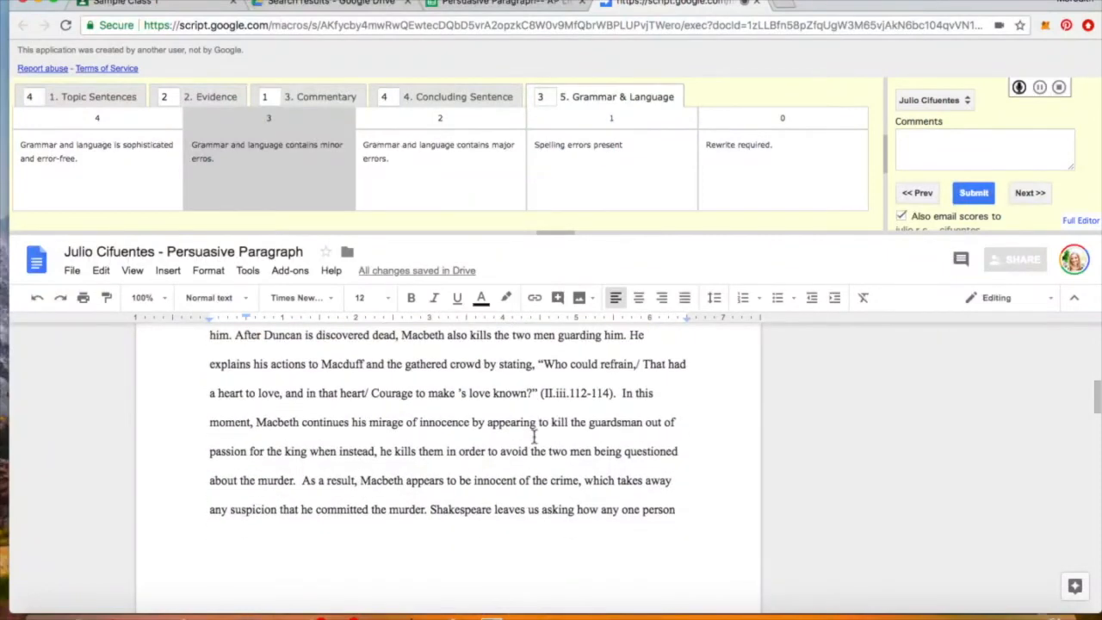
left_click_drag(538, 394, 617, 396)
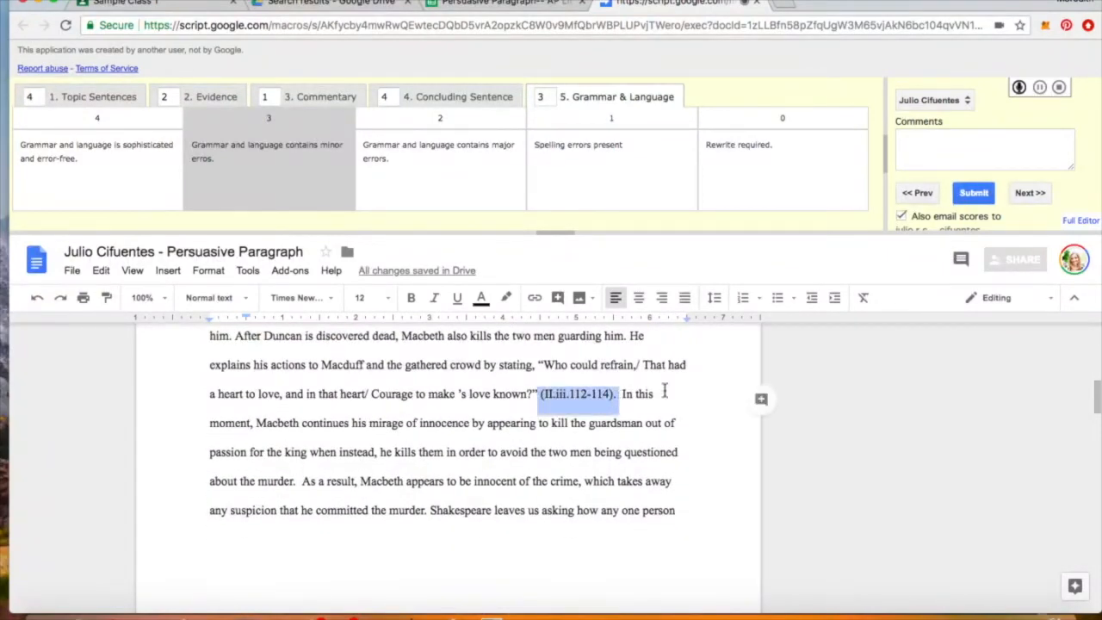
left_click(761, 399)
type("Check citation")
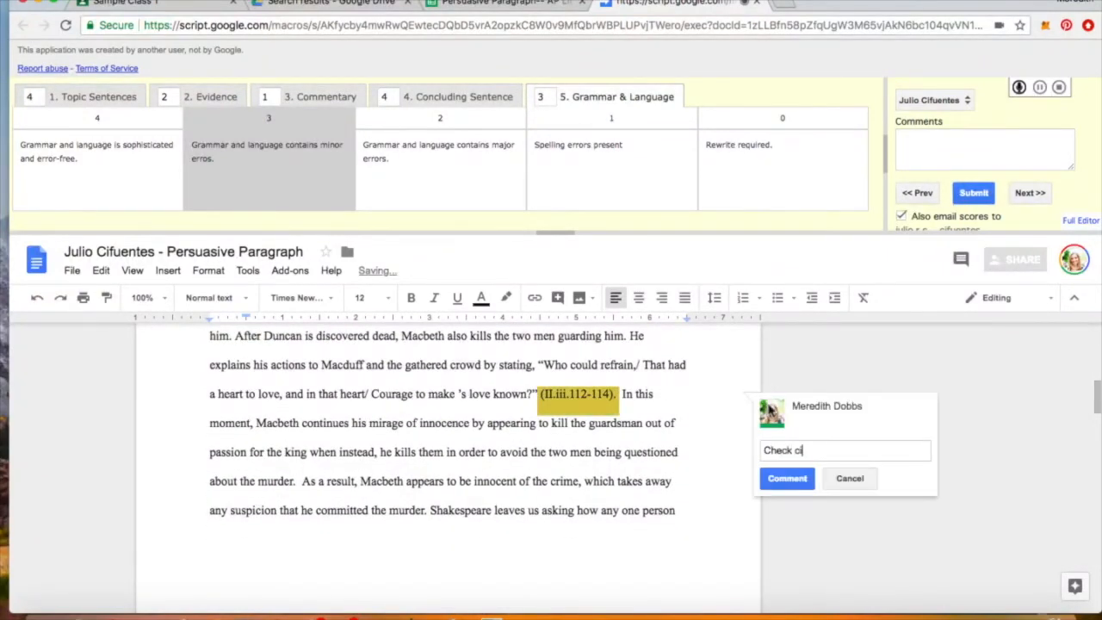
left_click(786, 478)
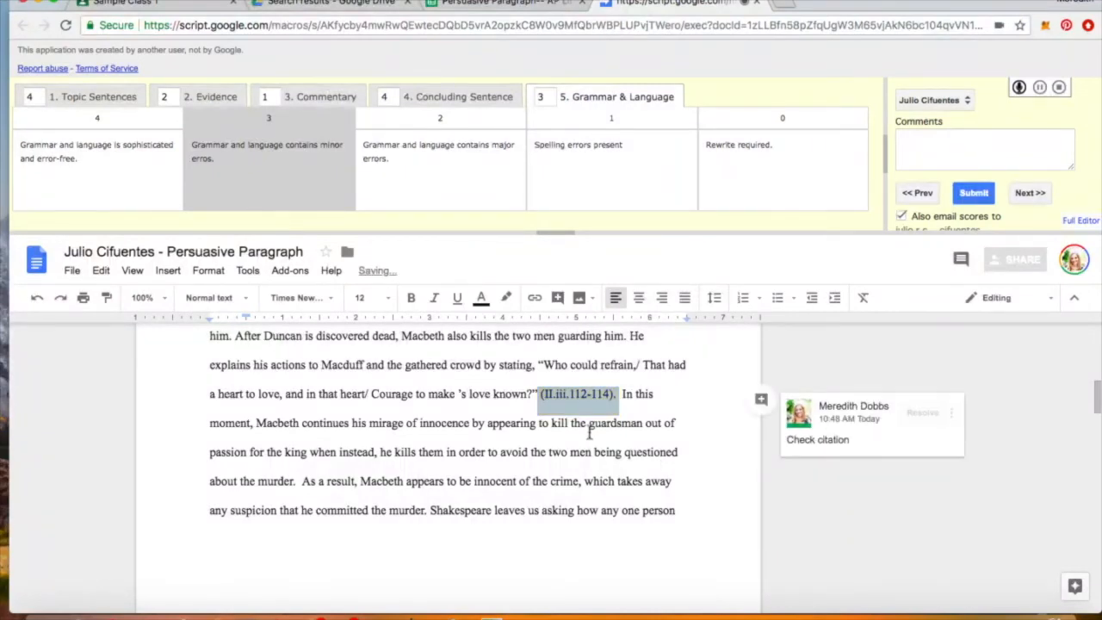
scroll(516, 435, "down", 1)
scroll(495, 435, "up", 3)
scroll(495, 435, "up", 6)
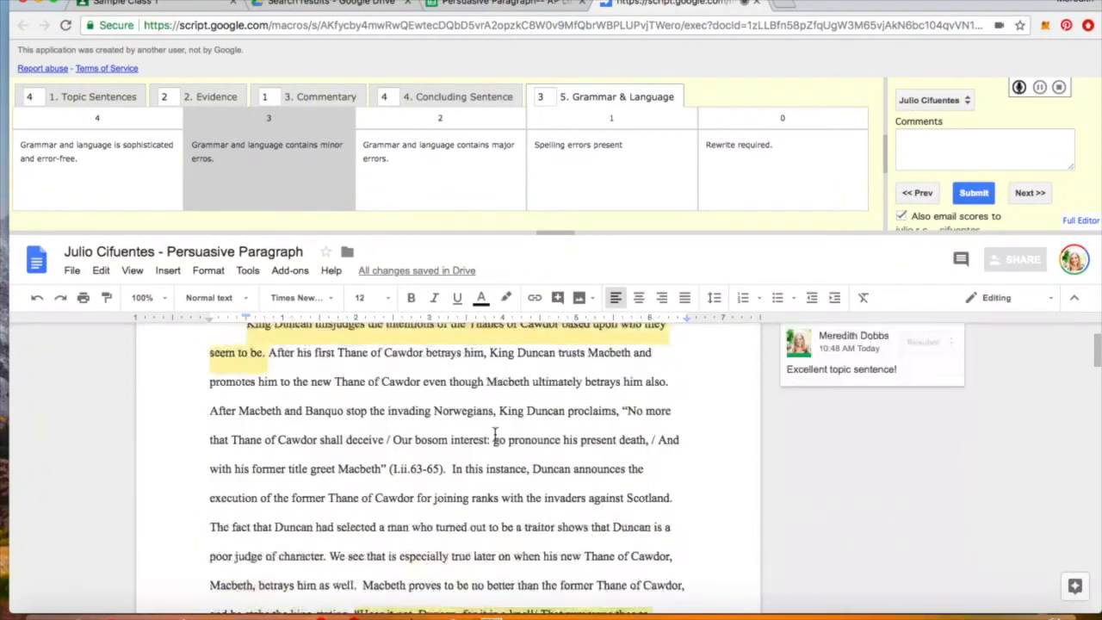
- In Goobric's Comments box, ask the student to revise commentary and connect evidence to the topic sentence
left_click(960, 136)
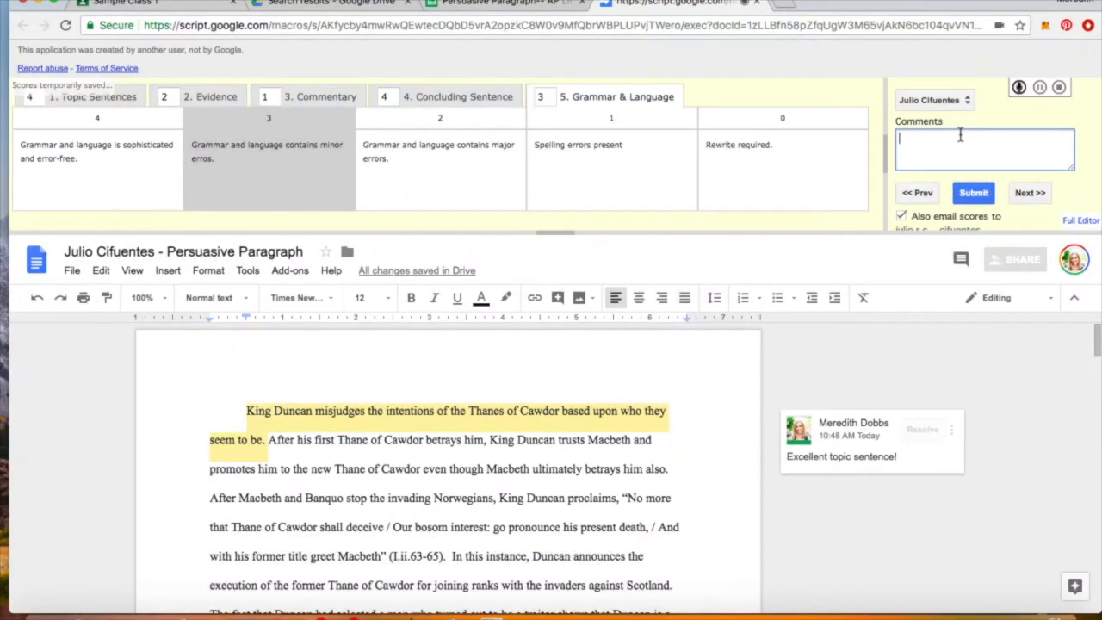
type("Please go bck")
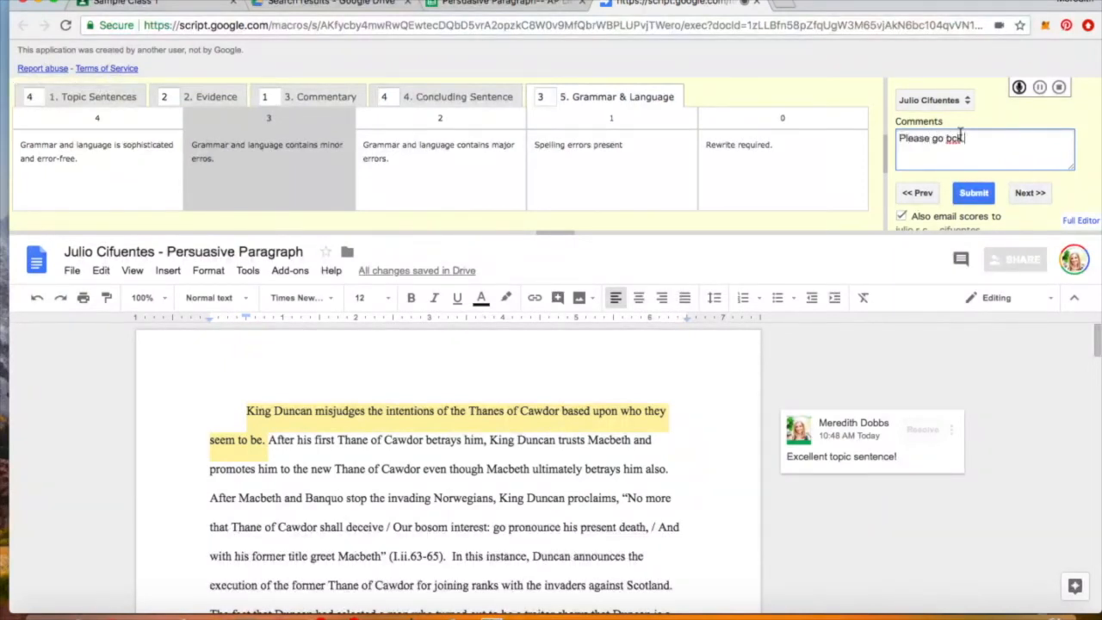
key("BackSpace")
type("ck and revise comment")
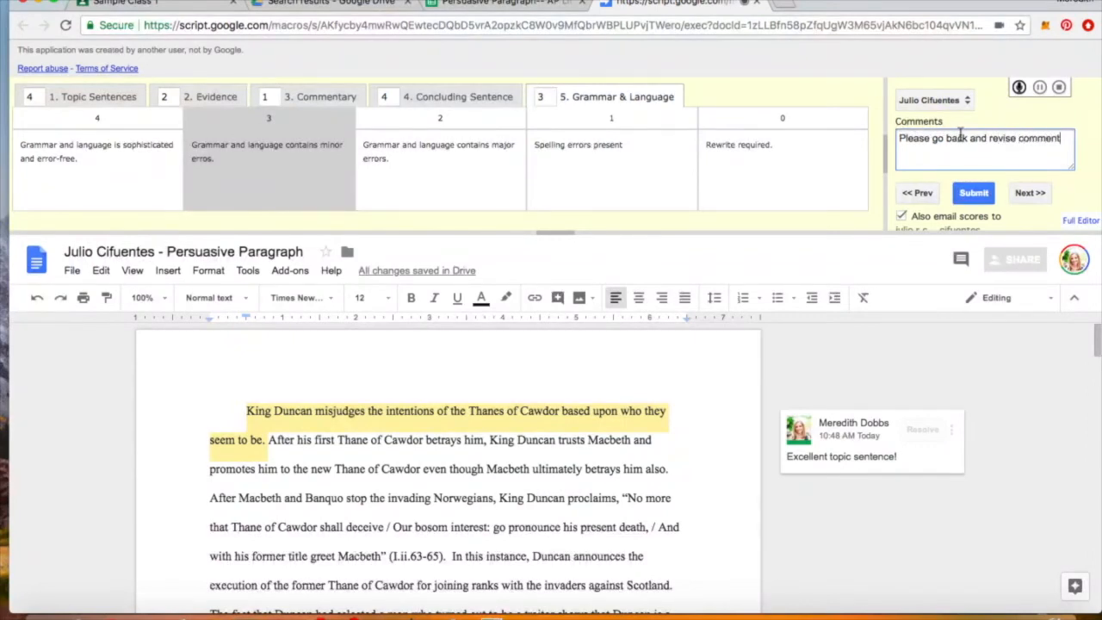
type("ary.  Explain how ")
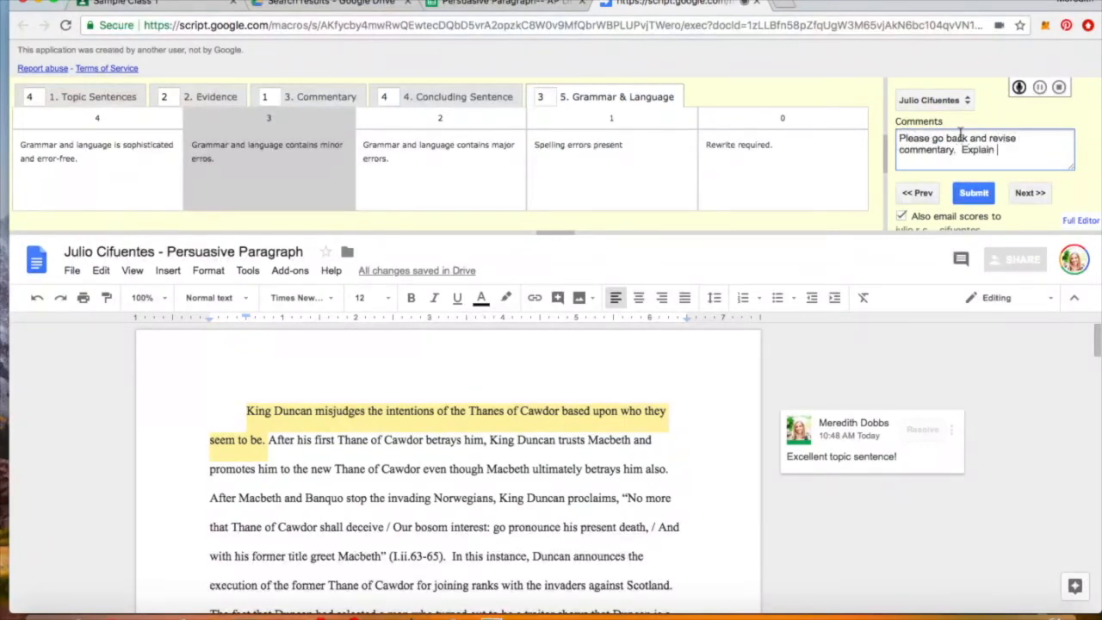
type("evidence connects to topic sentence.")
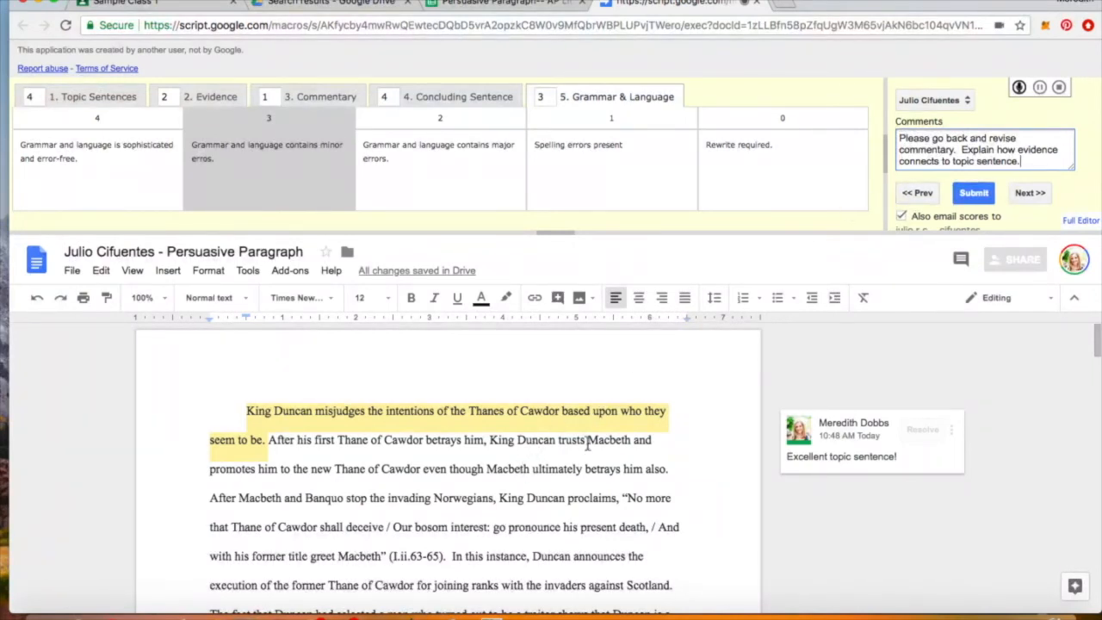
scroll(588, 442, "down", 1)
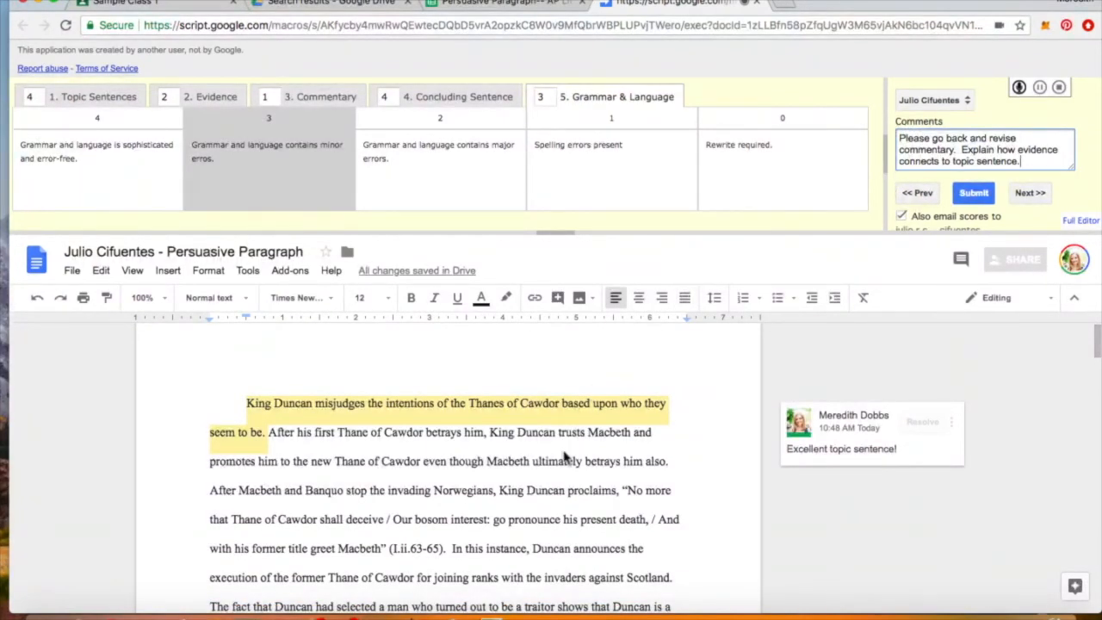
scroll(564, 463, "down", 10)
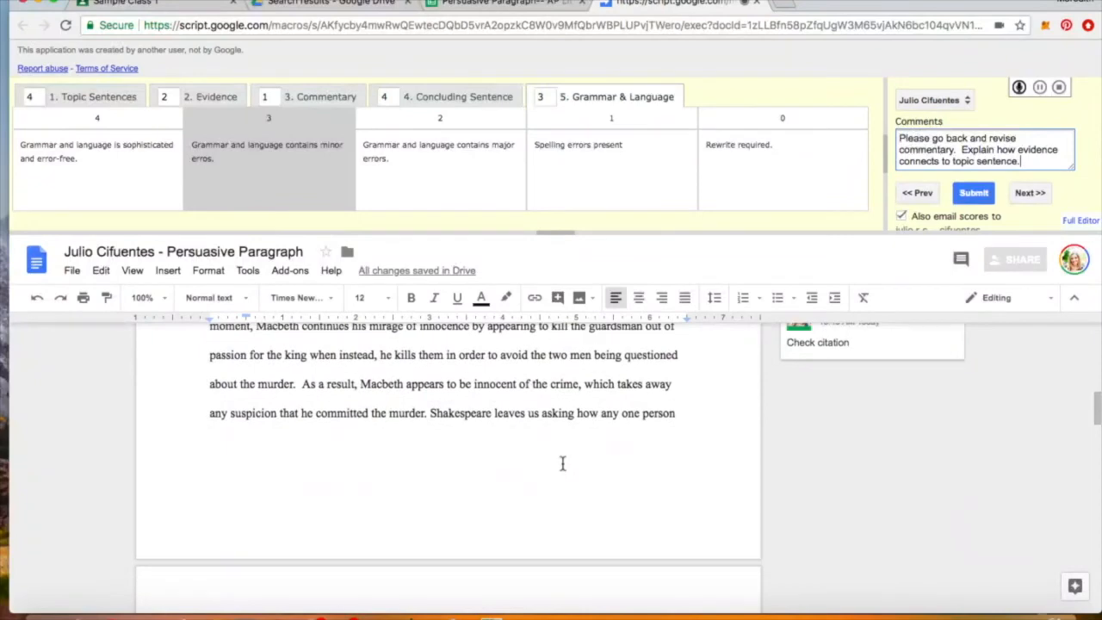
scroll(545, 472, "down", 12)
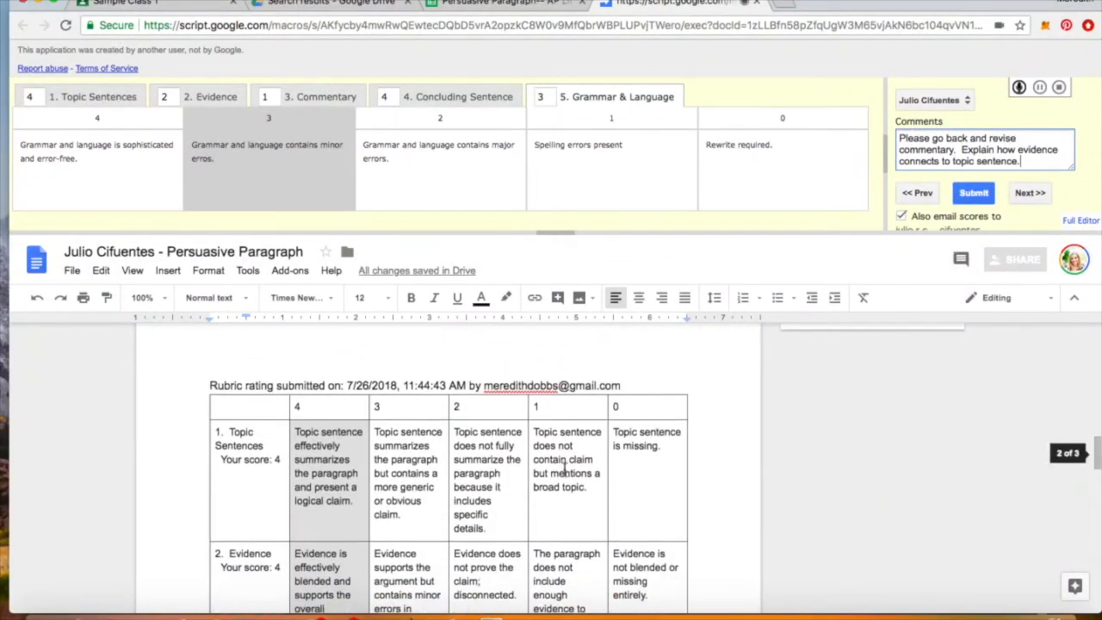
scroll(563, 469, "down", 2)
scroll(563, 478, "up", 1)
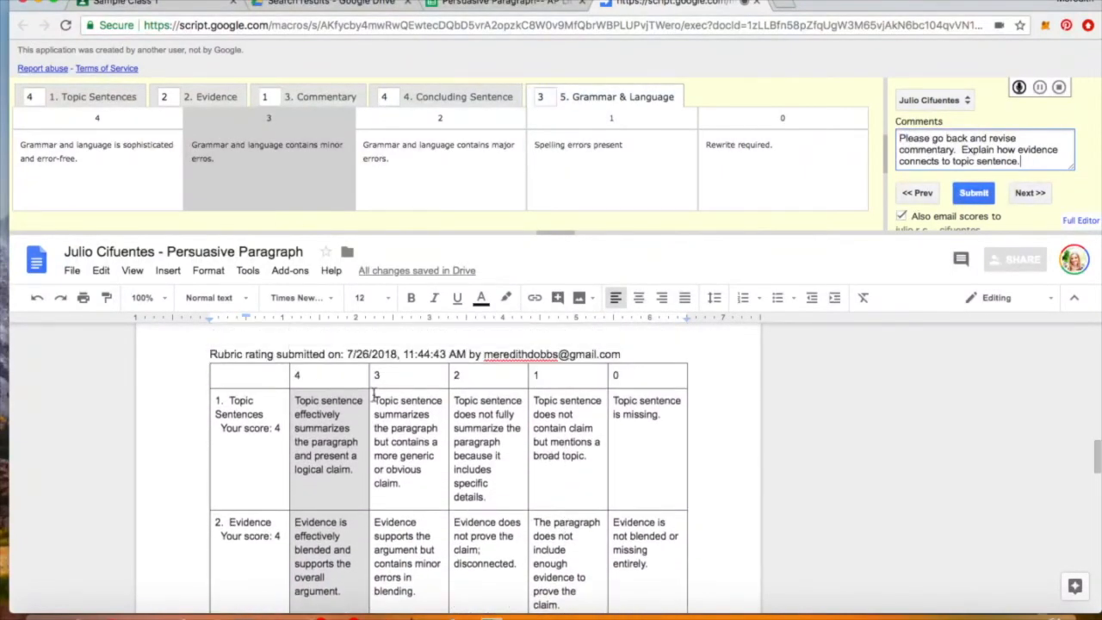
scroll(565, 421, "down", 5)
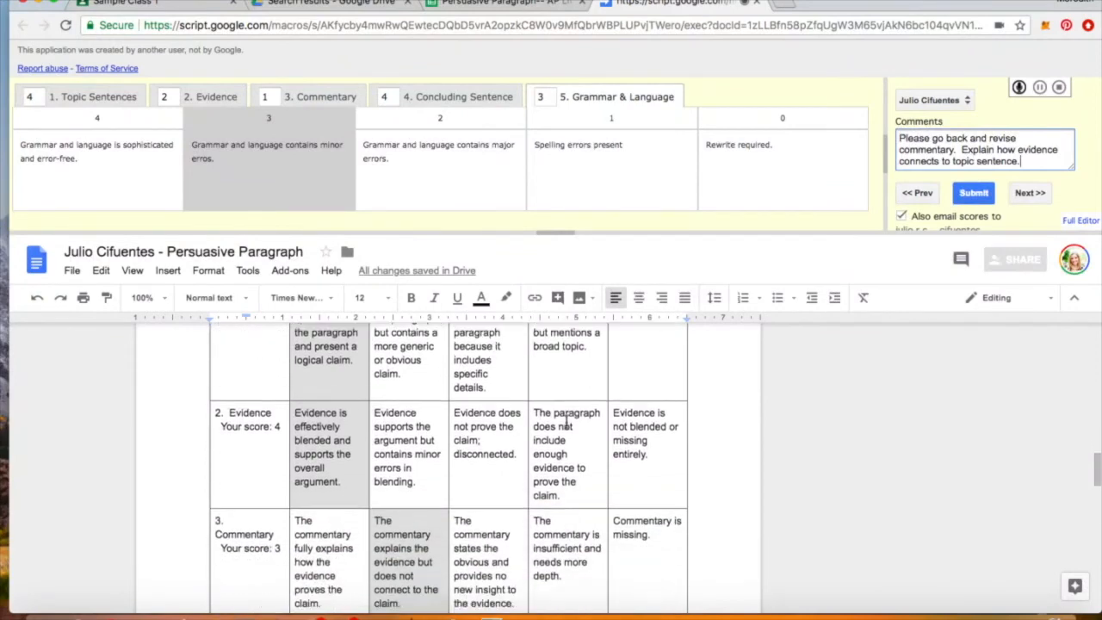
scroll(566, 421, "down", 1)
scroll(566, 421, "up", 6)
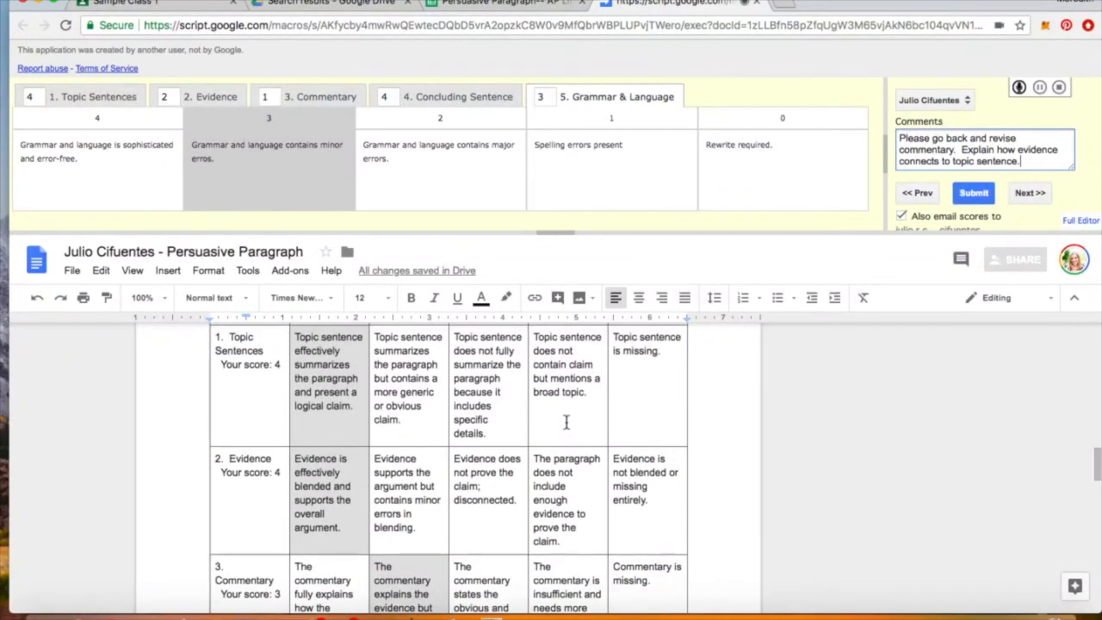
scroll(310, 492, "down", 2)
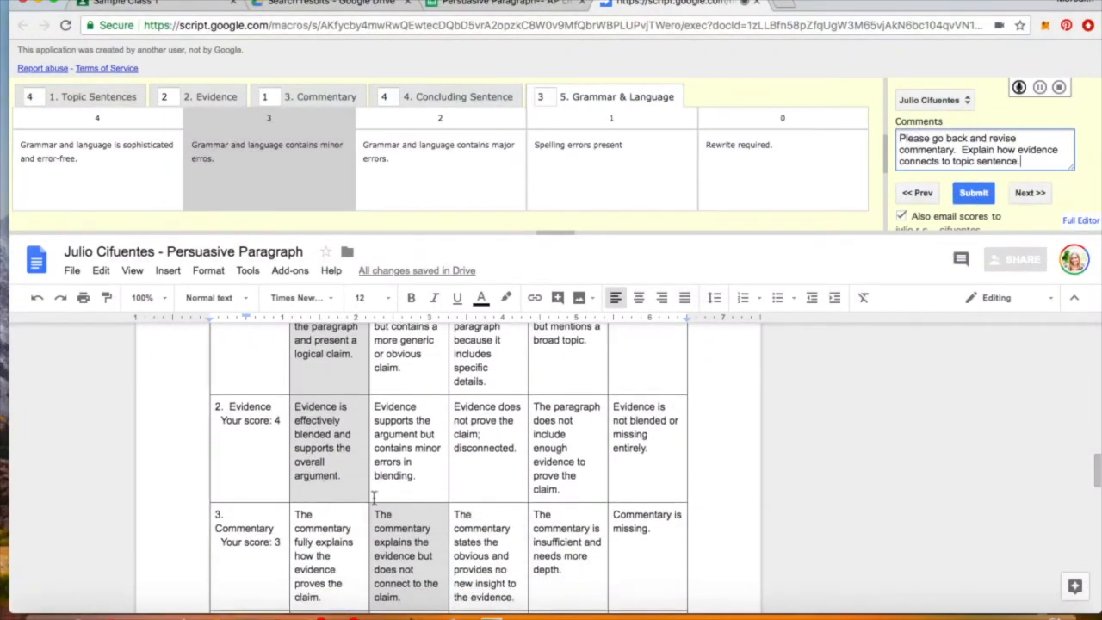
scroll(392, 531, "down", 4)
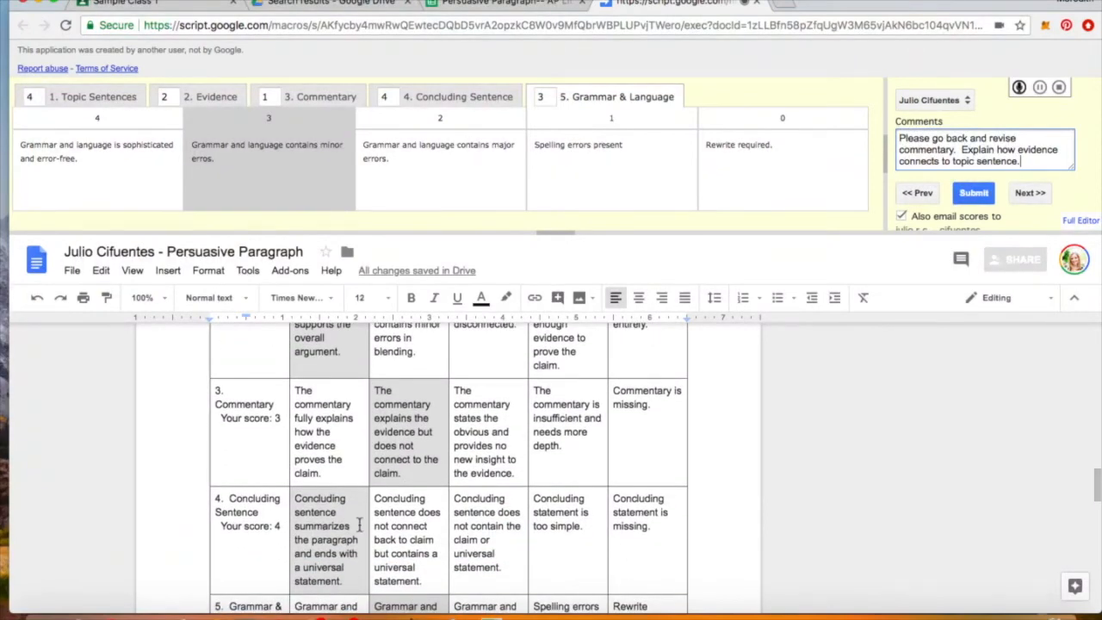
scroll(378, 536, "down", 3)
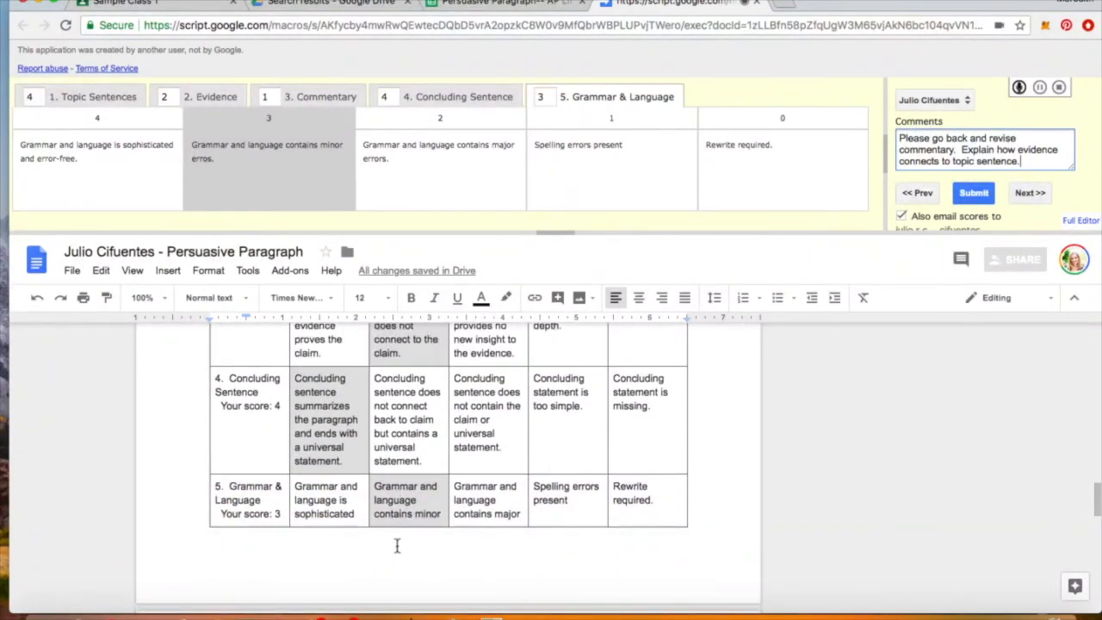
scroll(397, 545, "down", 4)
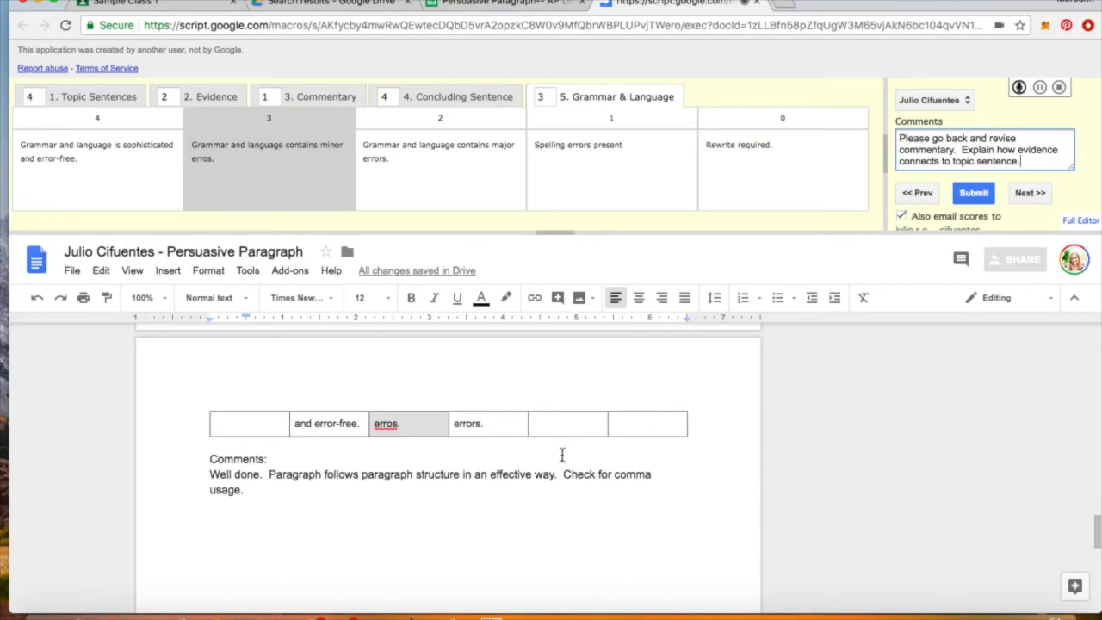
scroll(561, 455, "up", 10)
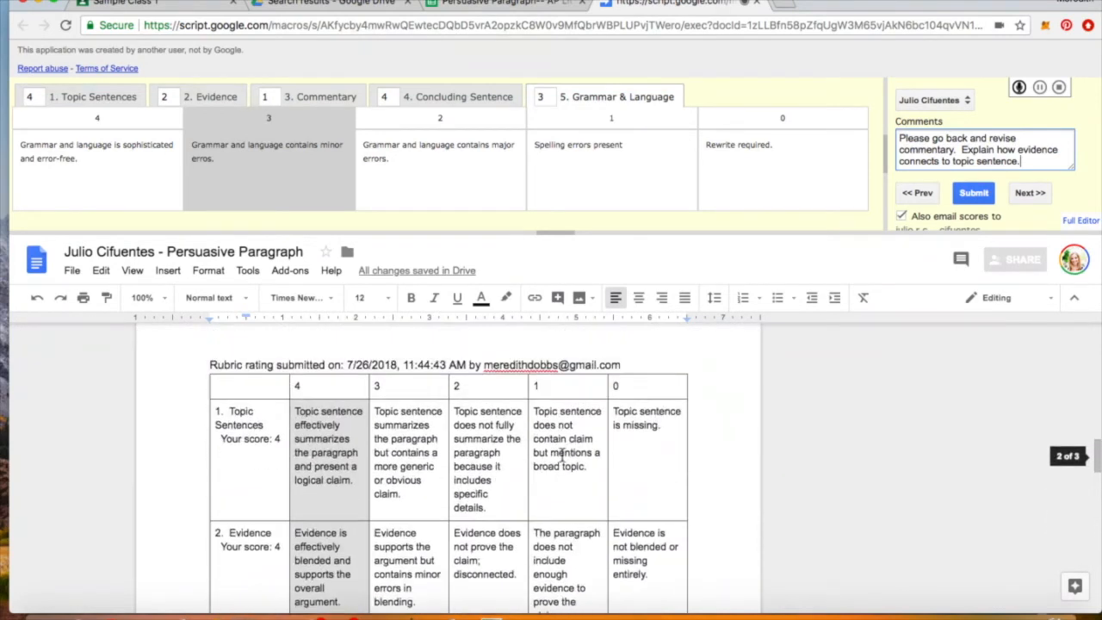
scroll(561, 454, "up", 5)
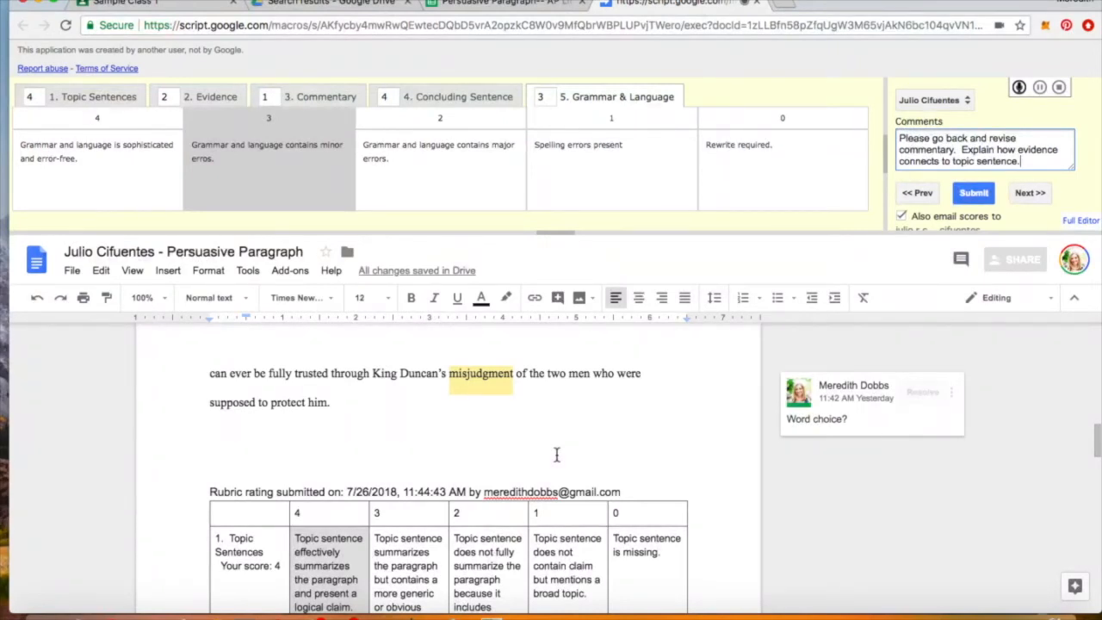
- Record a spoken feedback comment on the paragraph while scrolling through the essay
left_click(1019, 87)
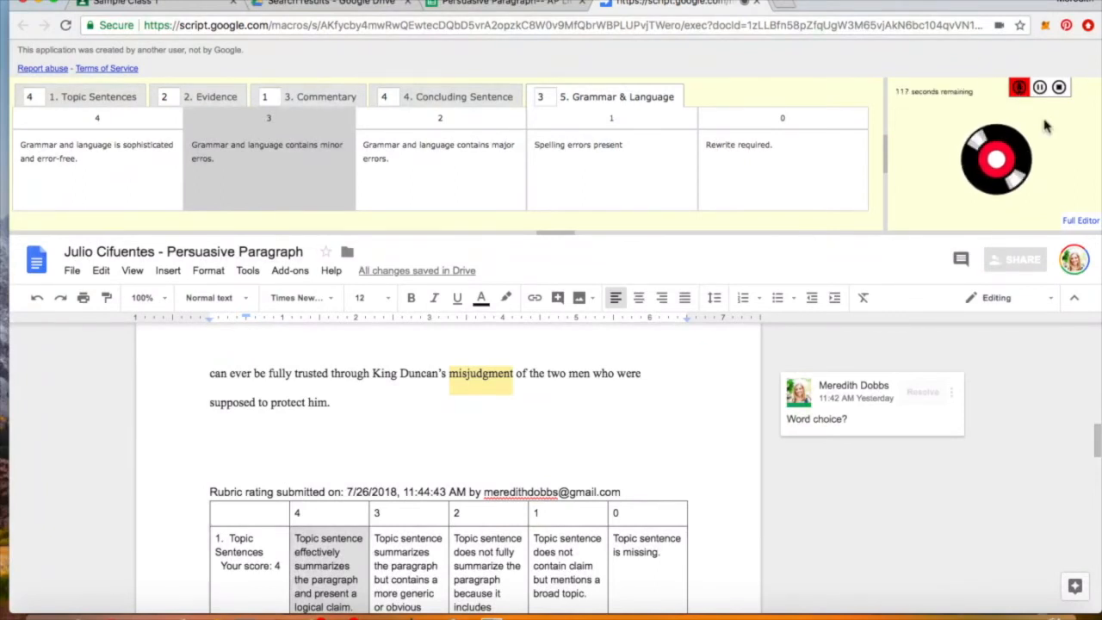
scroll(543, 414, "up", 5)
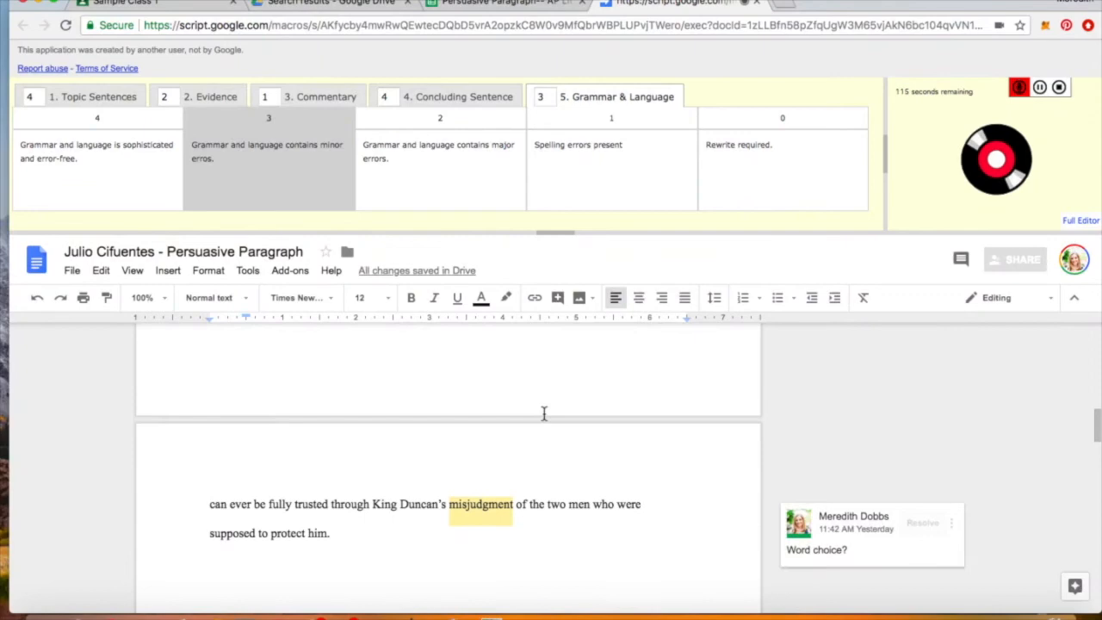
scroll(543, 413, "up", 10)
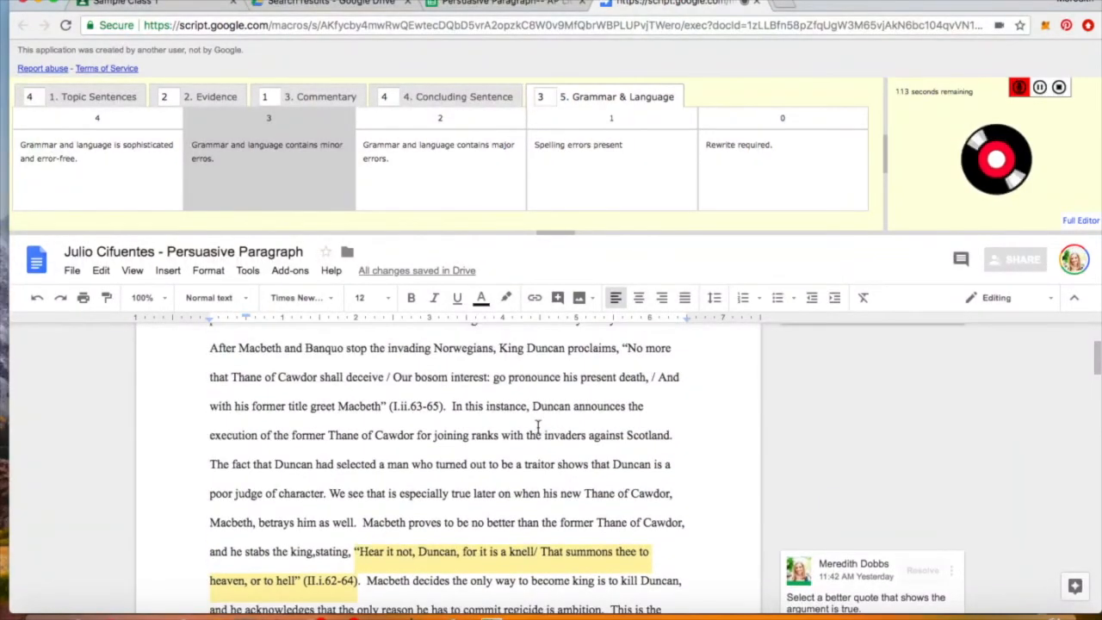
scroll(538, 426, "down", 5)
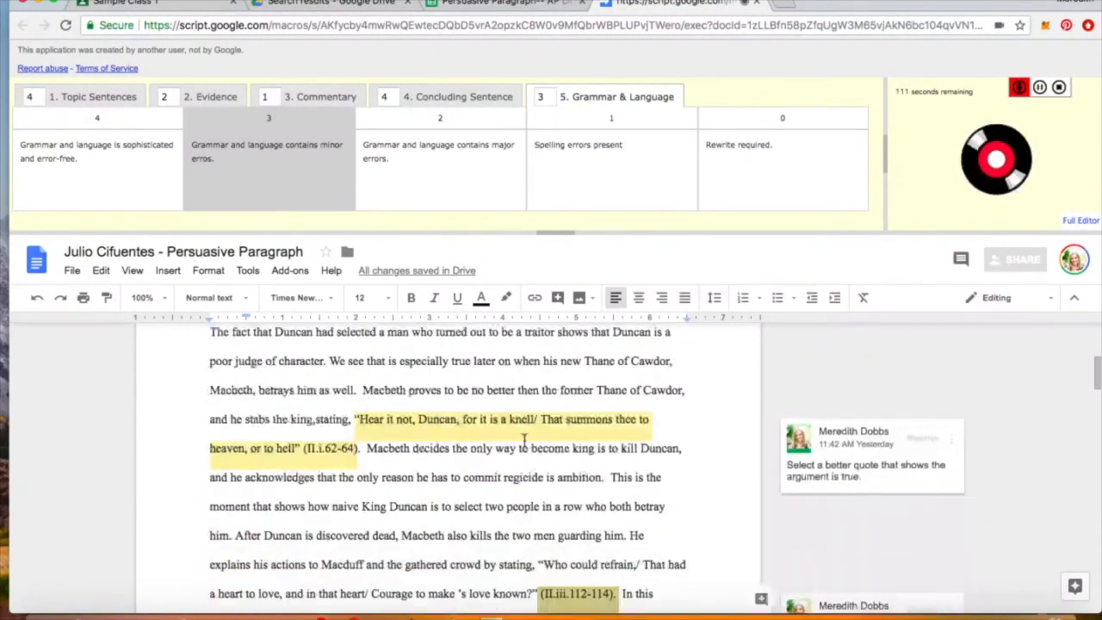
scroll(524, 441, "down", 3)
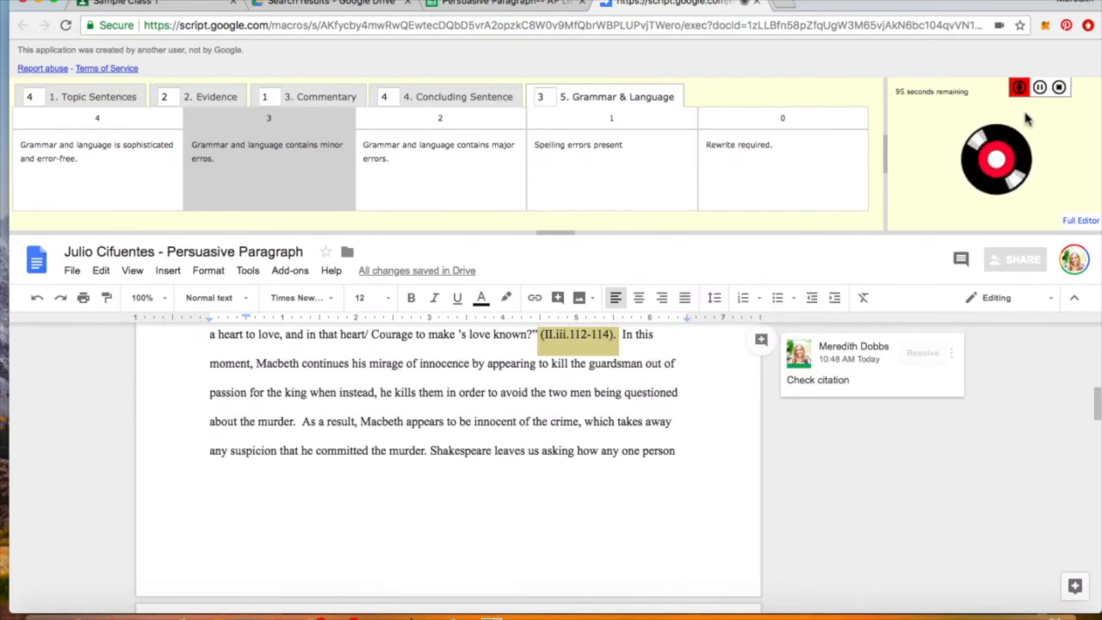
left_click(1059, 87)
scroll(584, 381, "up", 3)
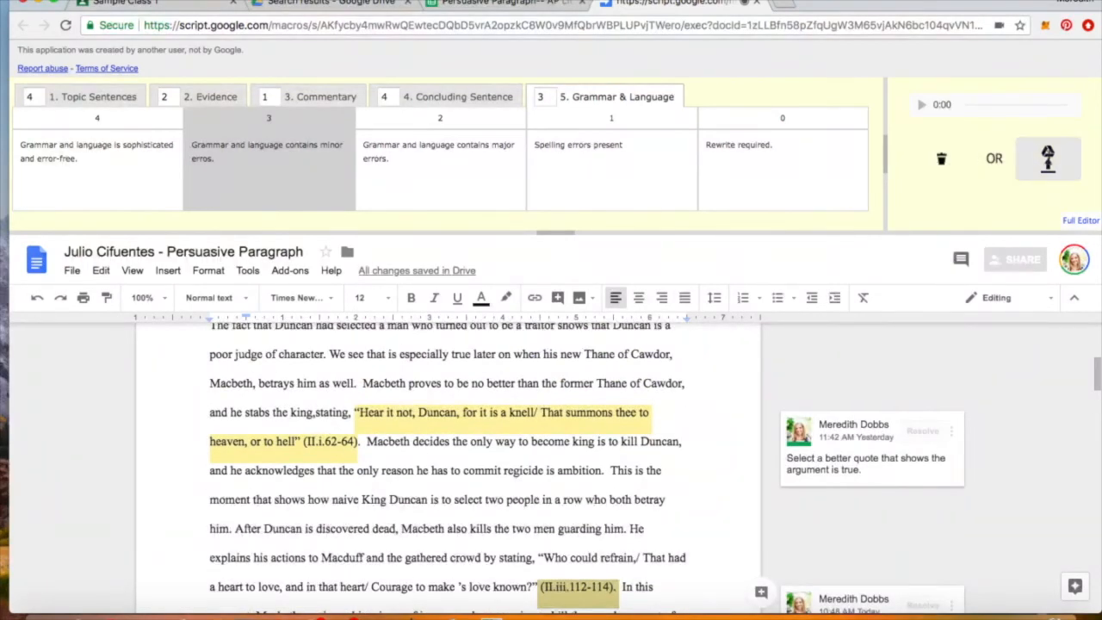
- Upload the voice recording to Drive so it is listed as a new audio comment
left_click(1048, 164)
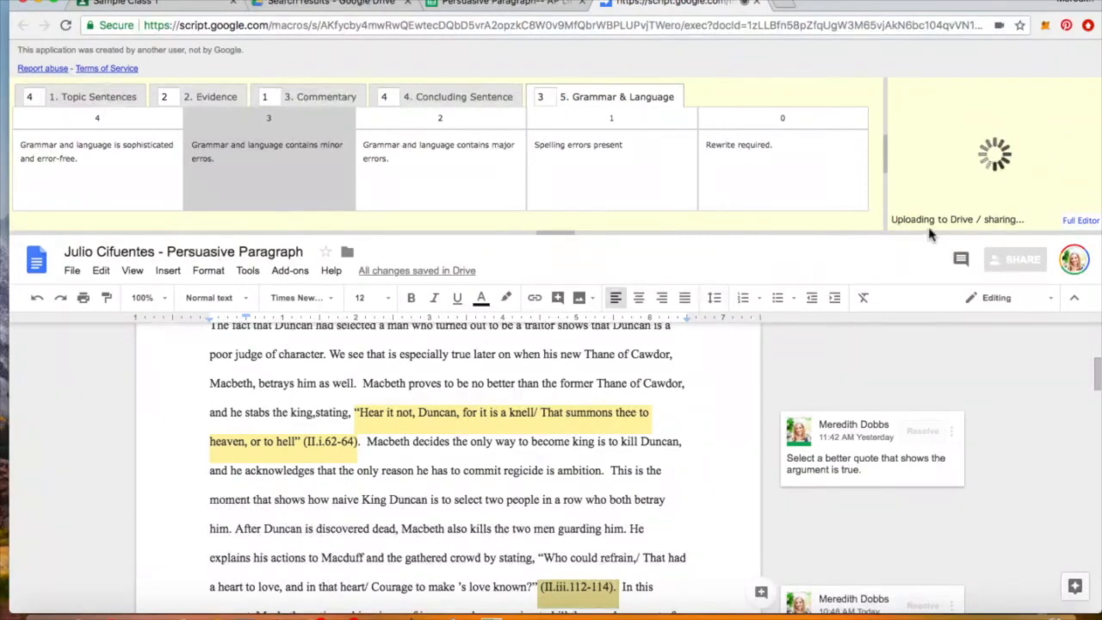
scroll(519, 398, "up", 3)
scroll(519, 398, "up", 2)
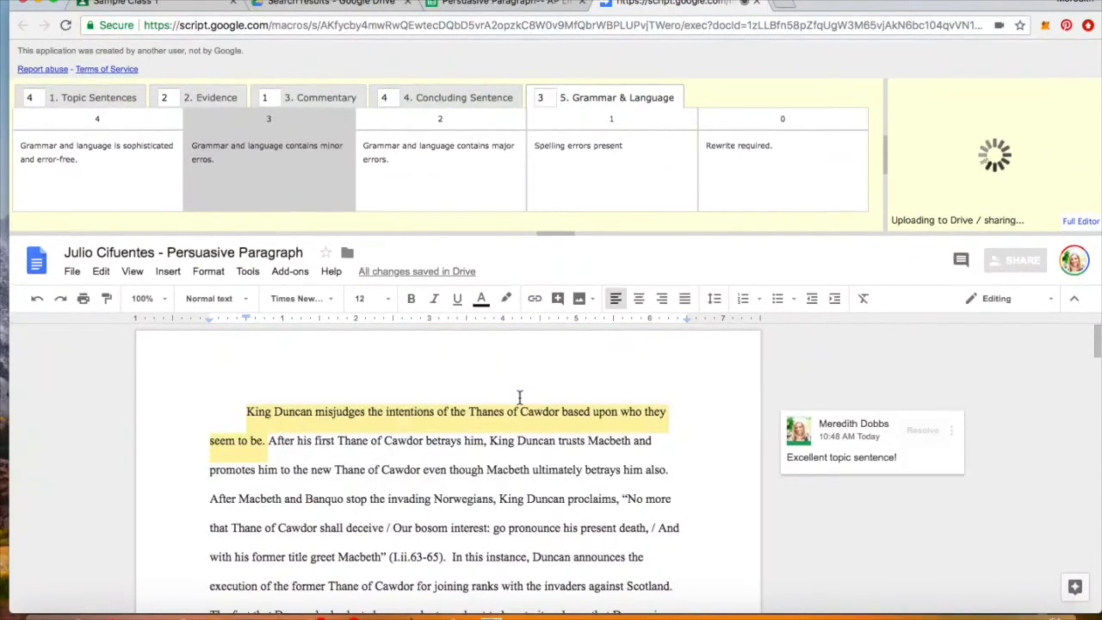
scroll(514, 431, "down", 1)
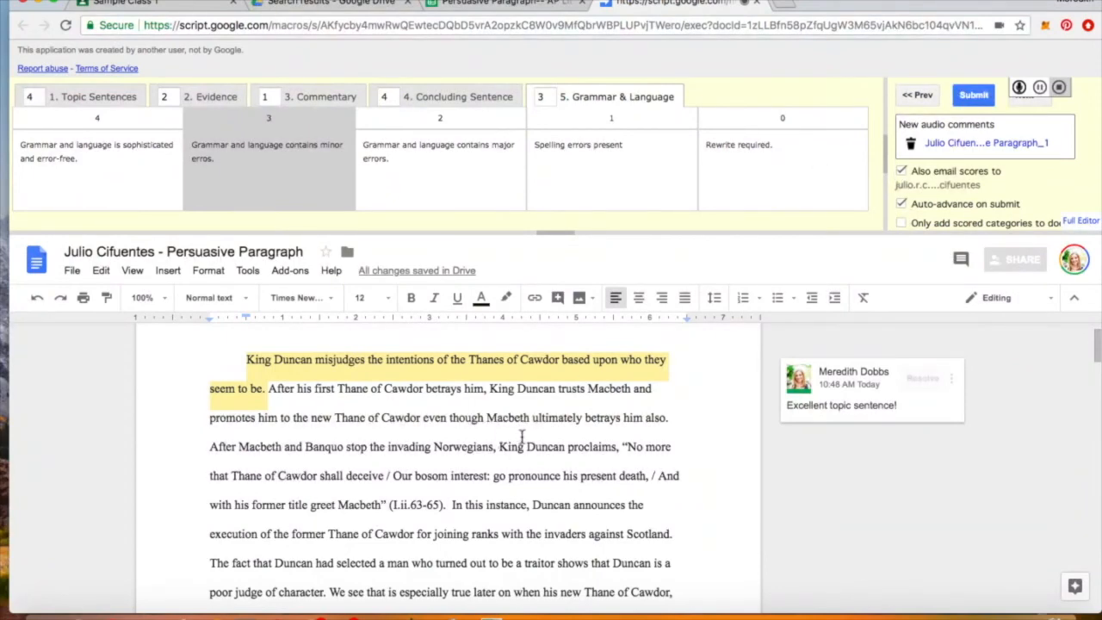
- Toggle 'Only add scored categories to doc' on and back off, then submit the paragraph's scores
scroll(521, 439, "down", 3)
scroll(520, 439, "down", 15)
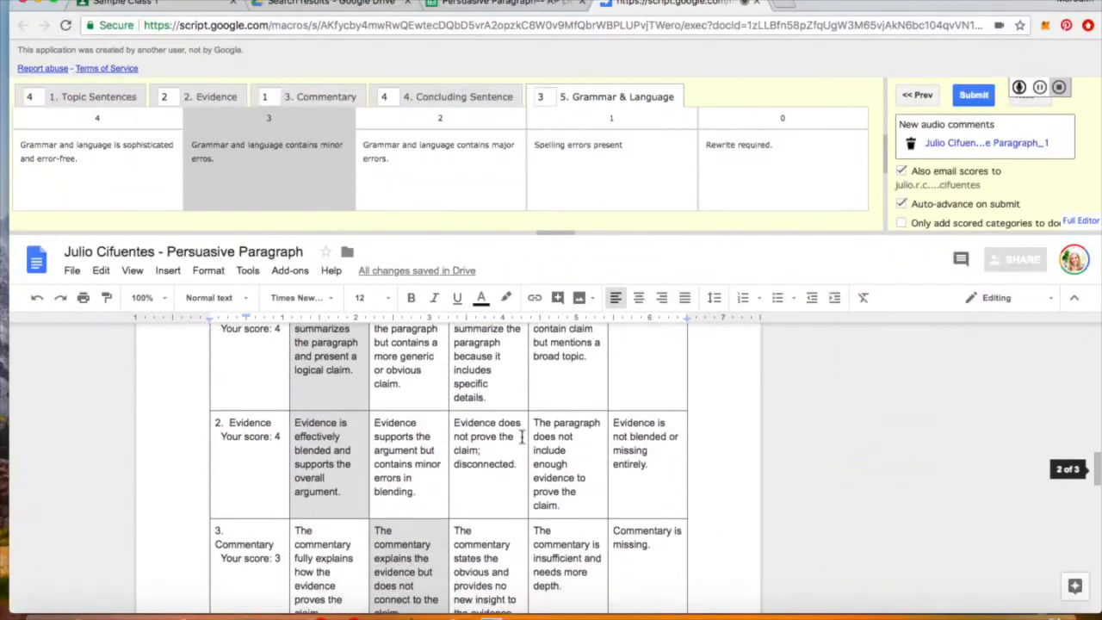
scroll(521, 439, "down", 10)
scroll(519, 431, "up", 20)
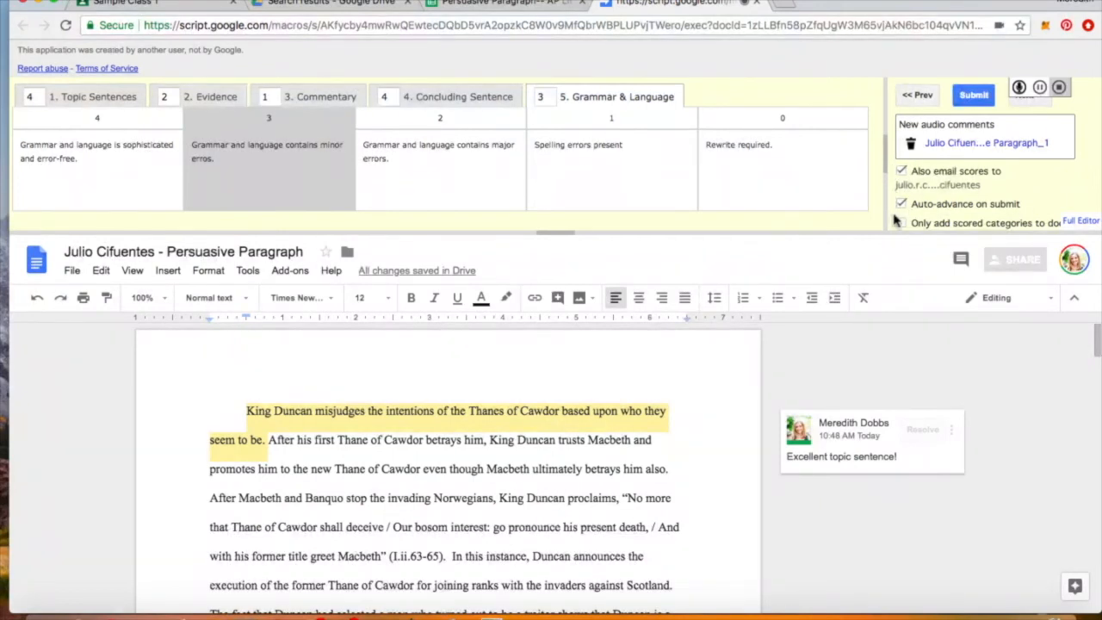
scroll(919, 215, "down", 1)
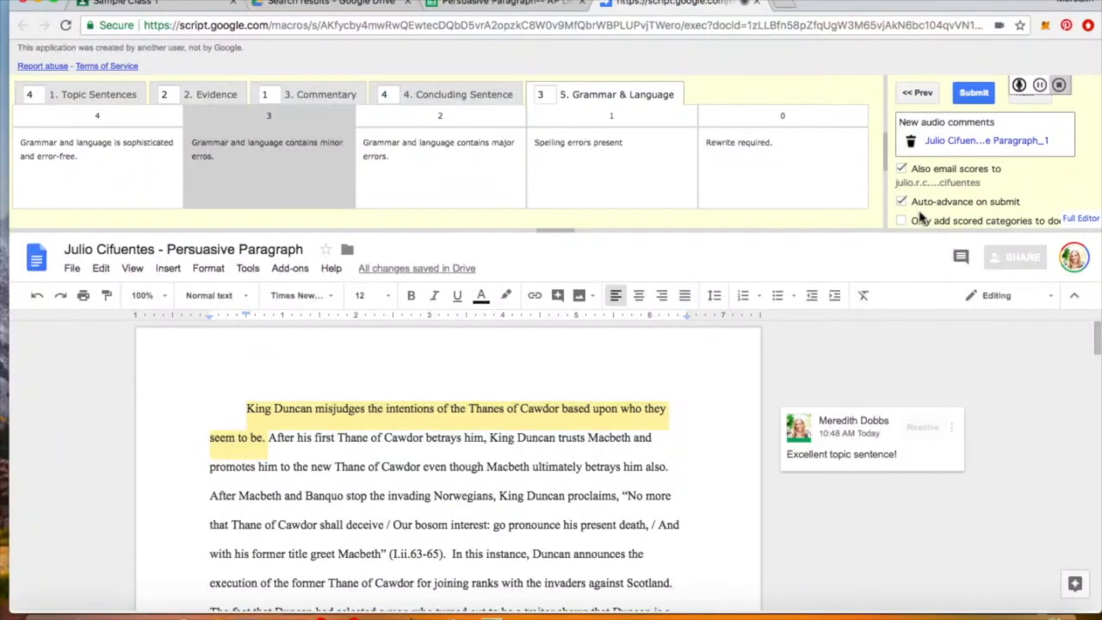
scroll(923, 219, "up", 1)
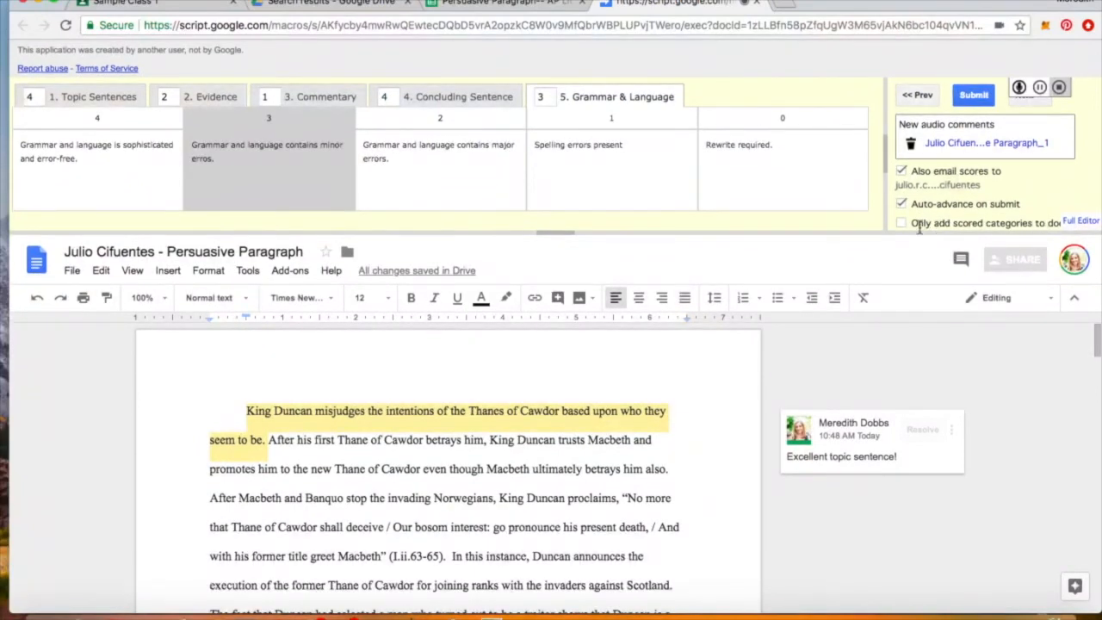
left_click(902, 224)
left_click(900, 225)
left_click(972, 99)
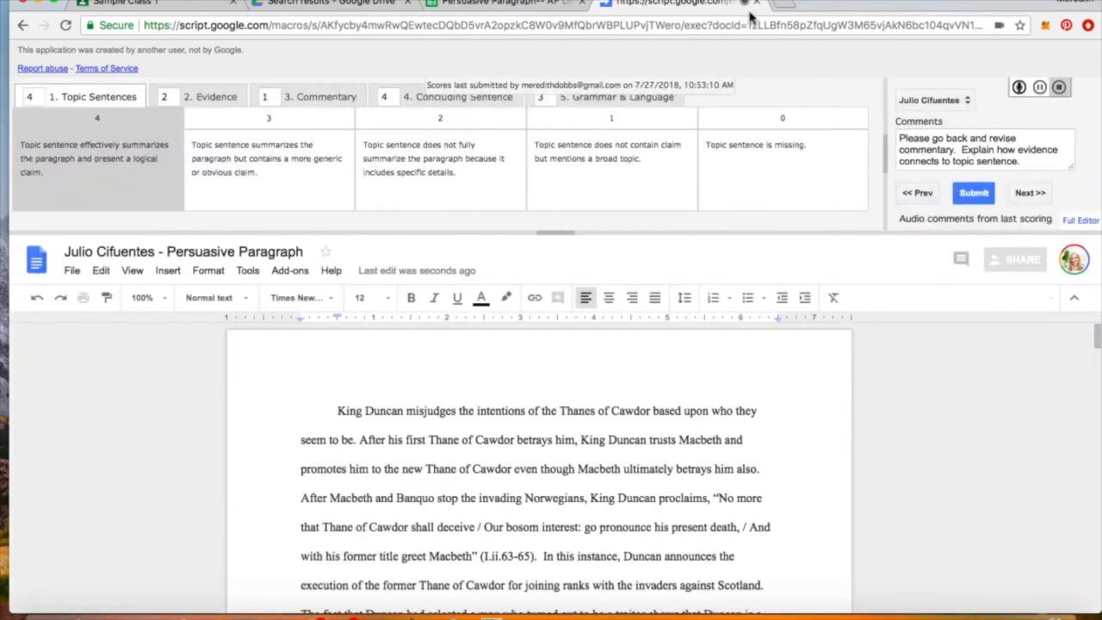
- Hide the Doctopus sidebar and review row 2's submitted scores on the rubricScores sheet
left_click(554, 9)
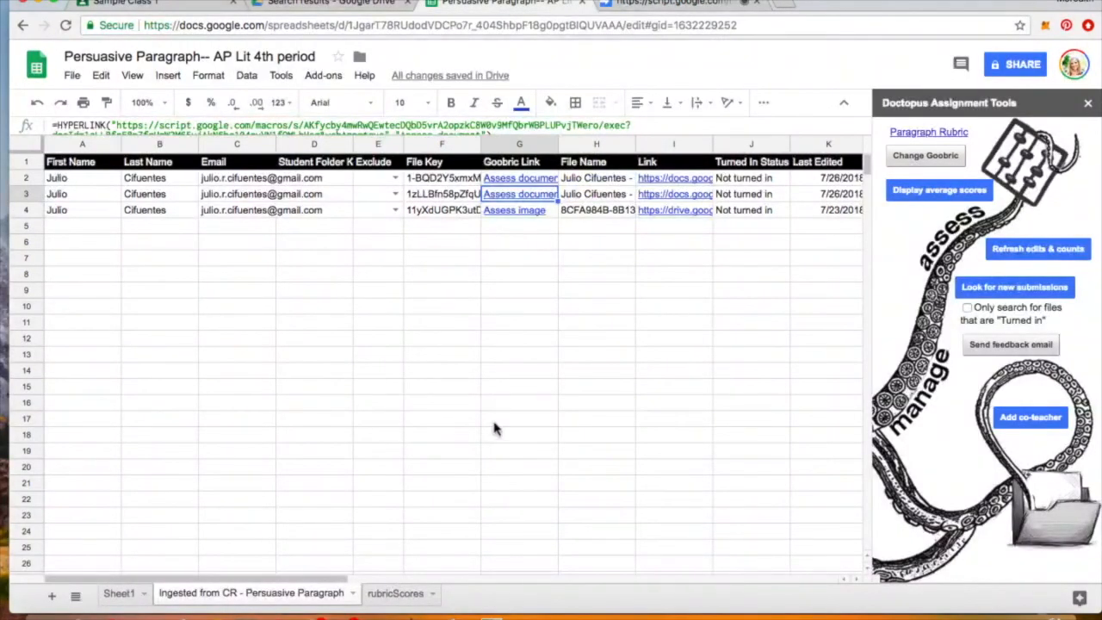
left_click(1088, 104)
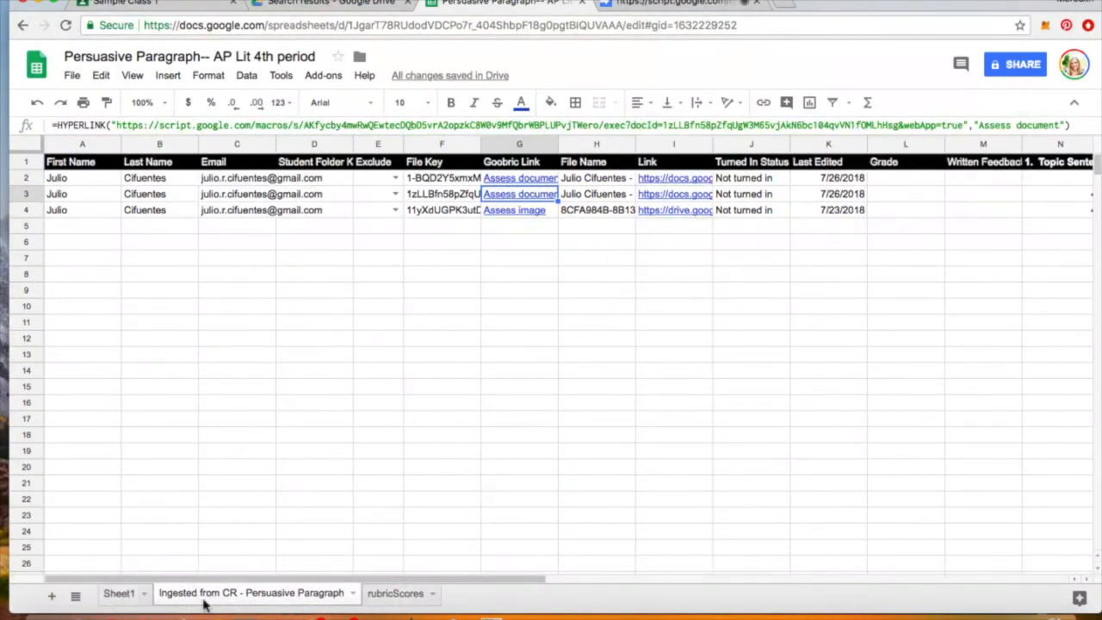
left_click(395, 594)
left_click(323, 605)
left_click(403, 602)
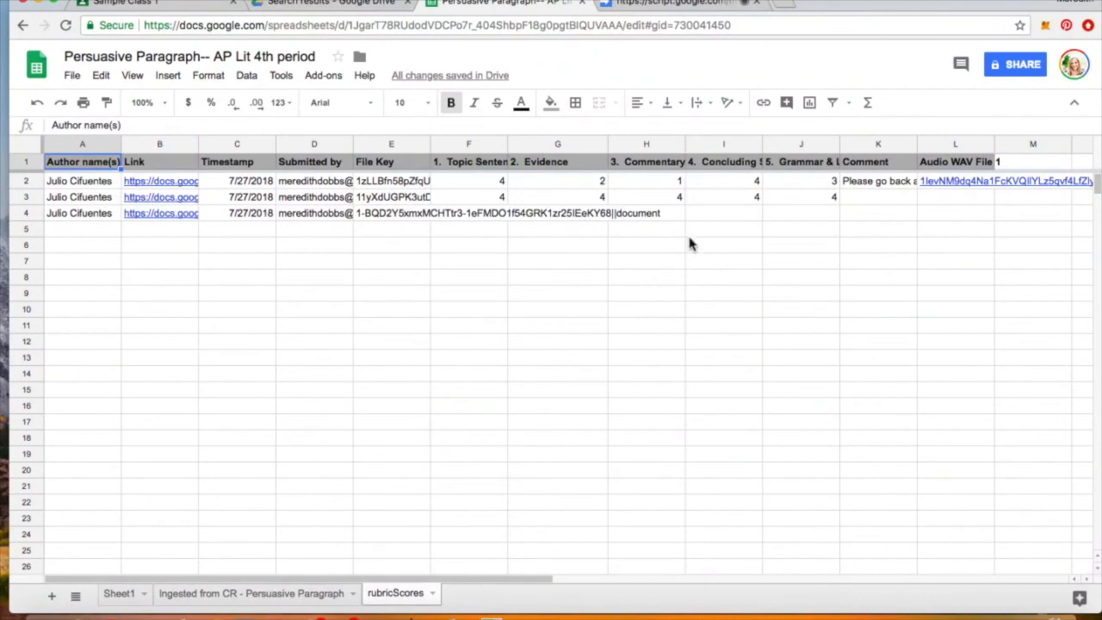
left_click(497, 185)
key("Right")
key("Right")
key("Right")
key("Right")
key("Right")
key("Right")
key("Left")
key("Left")
key("Left")
key("Left")
key("Left")
key("Left")
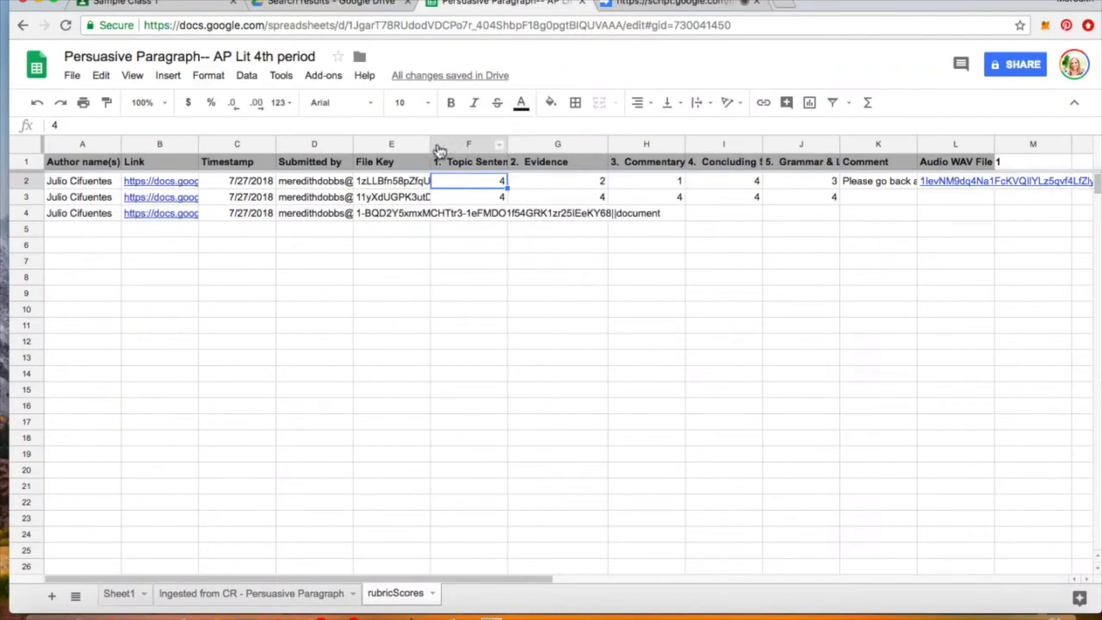
- Widen the Topic Sentences, Commentary, Concluding Sentence, Grammar & Language and Comment columns
left_click_drag(508, 145, 561, 152)
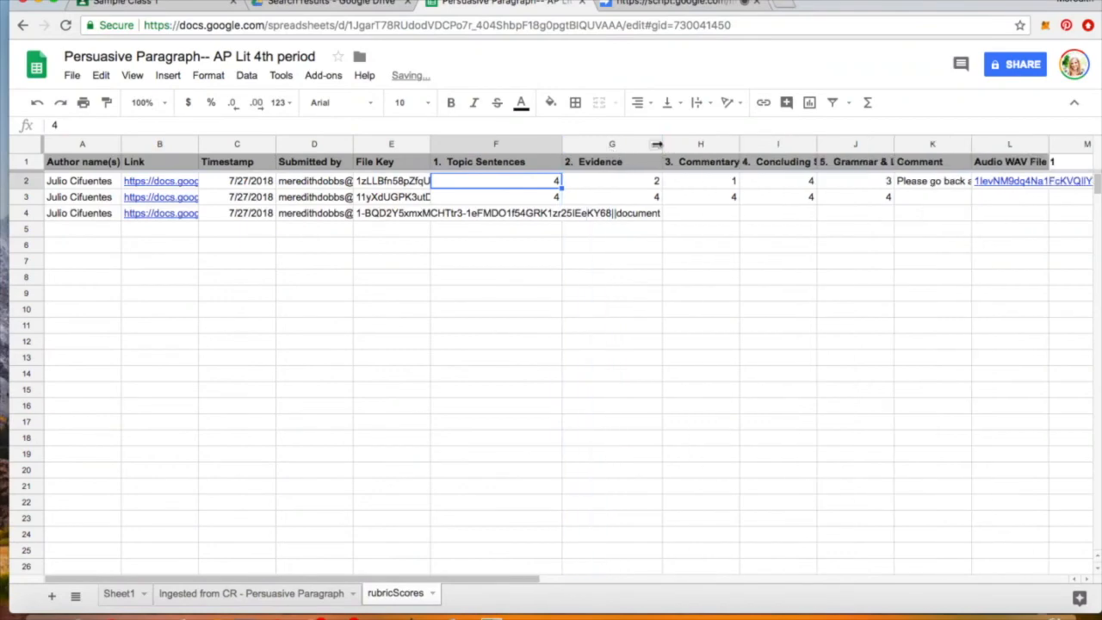
left_click_drag(739, 148, 780, 148)
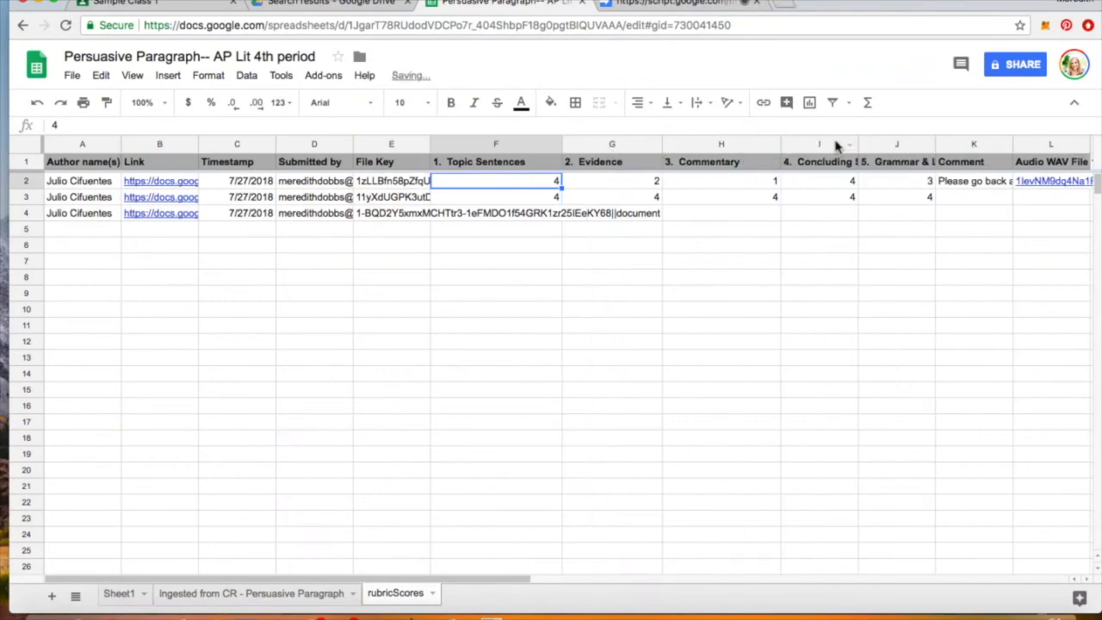
left_click(852, 145)
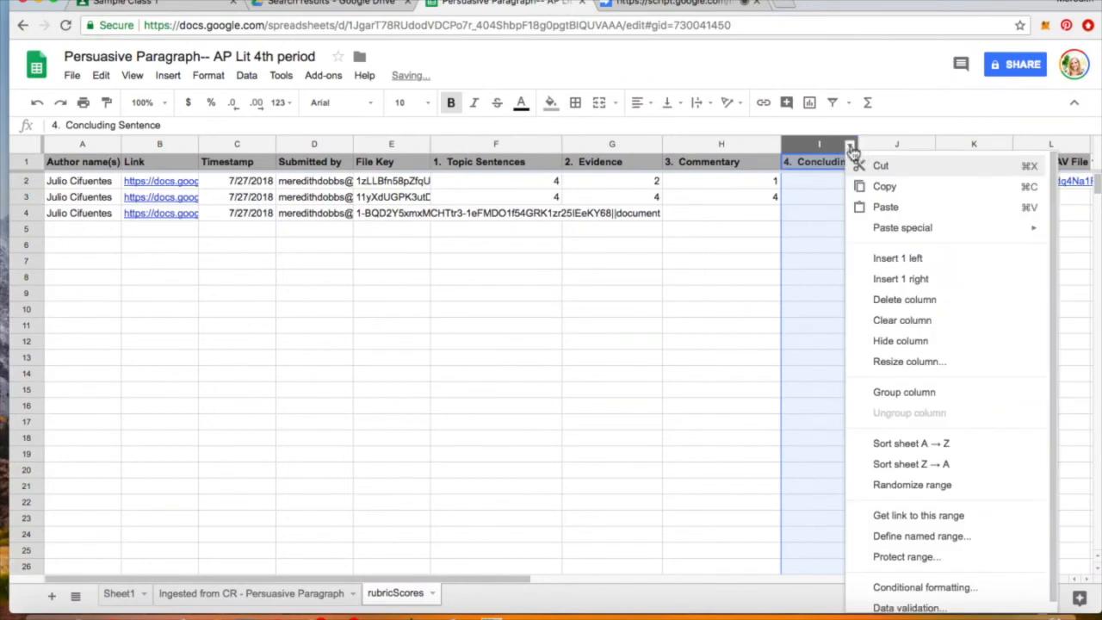
key("Escape")
left_click_drag(857, 145, 887, 145)
left_click(851, 185)
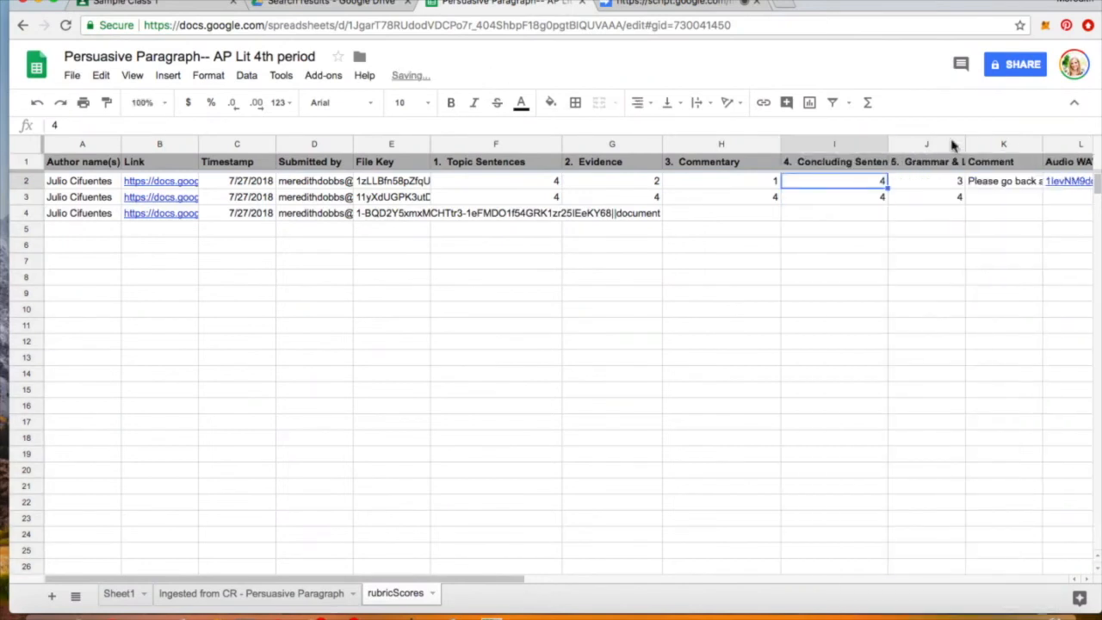
left_click_drag(966, 145, 1008, 144)
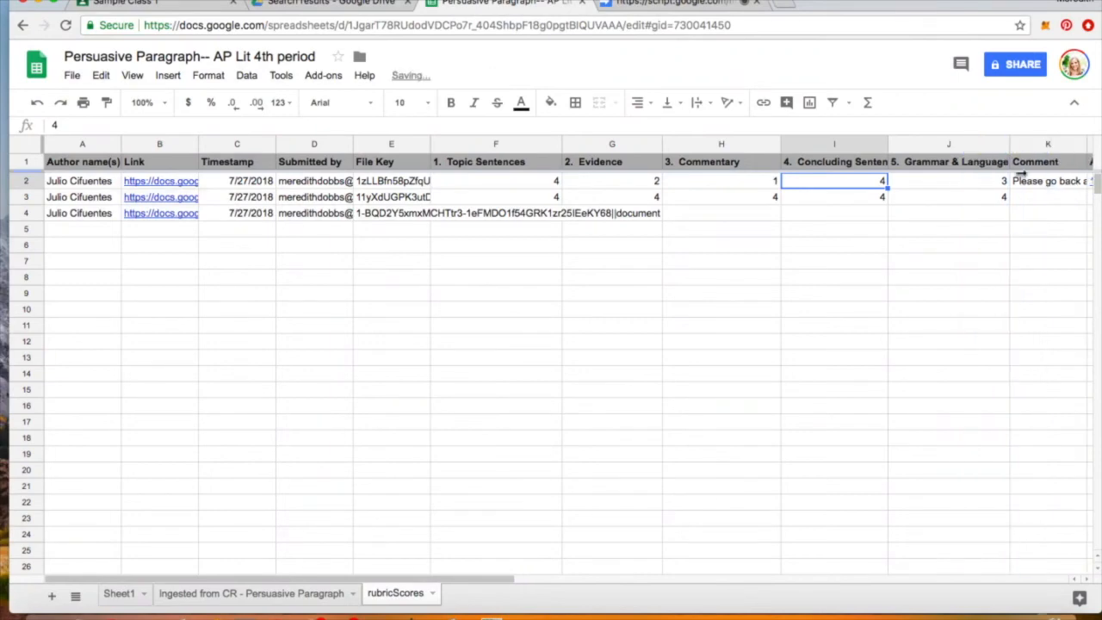
scroll(1018, 172, "right", 5)
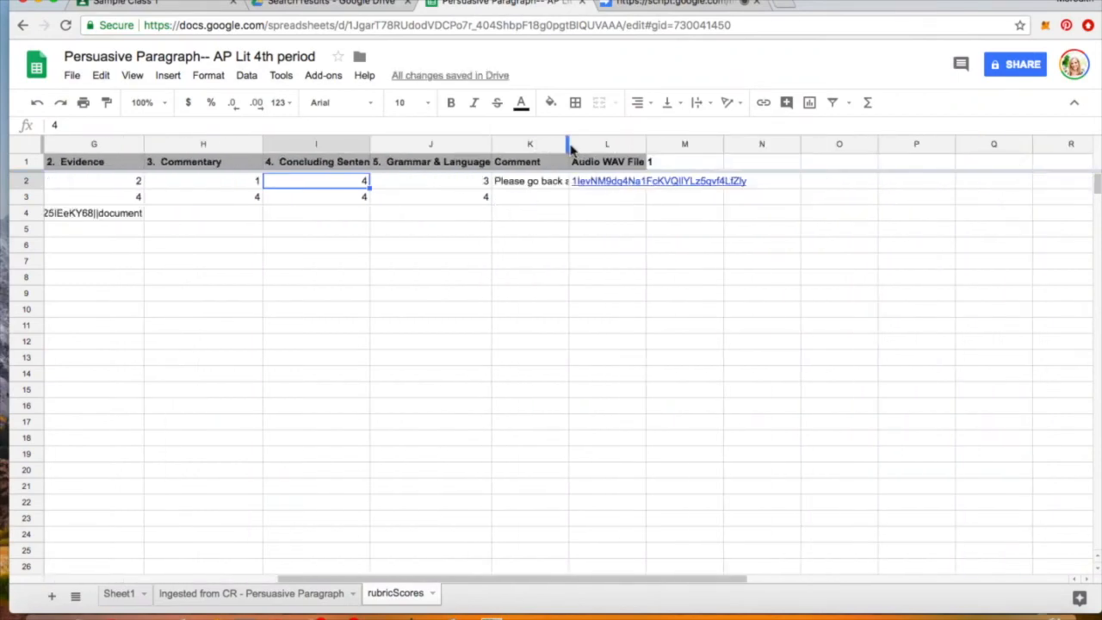
left_click_drag(569, 147, 678, 146)
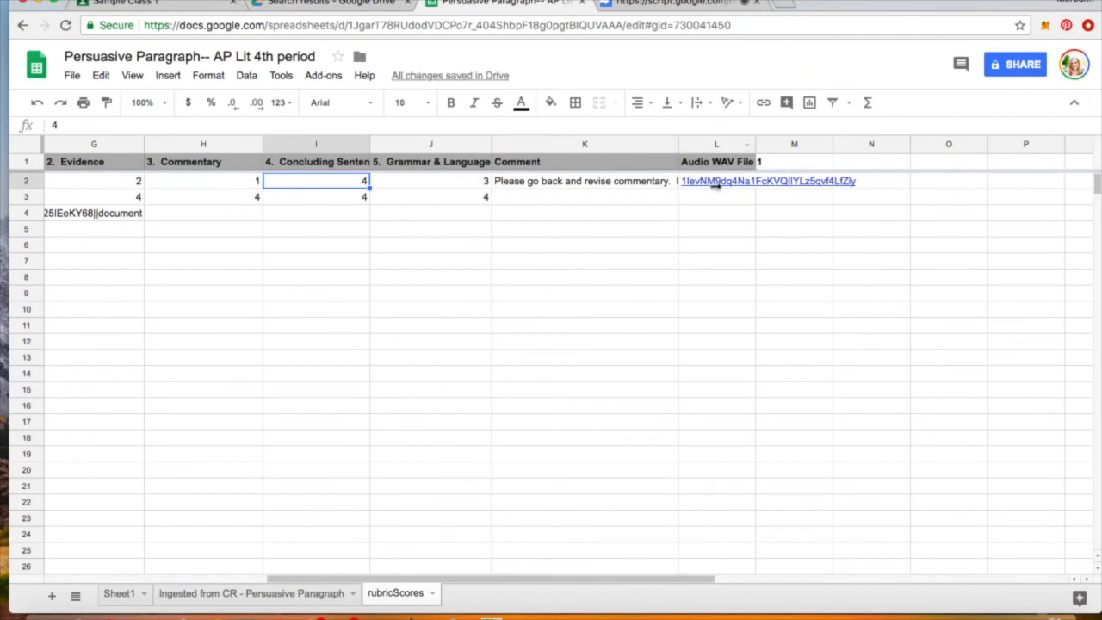
mouse_move(714, 183)
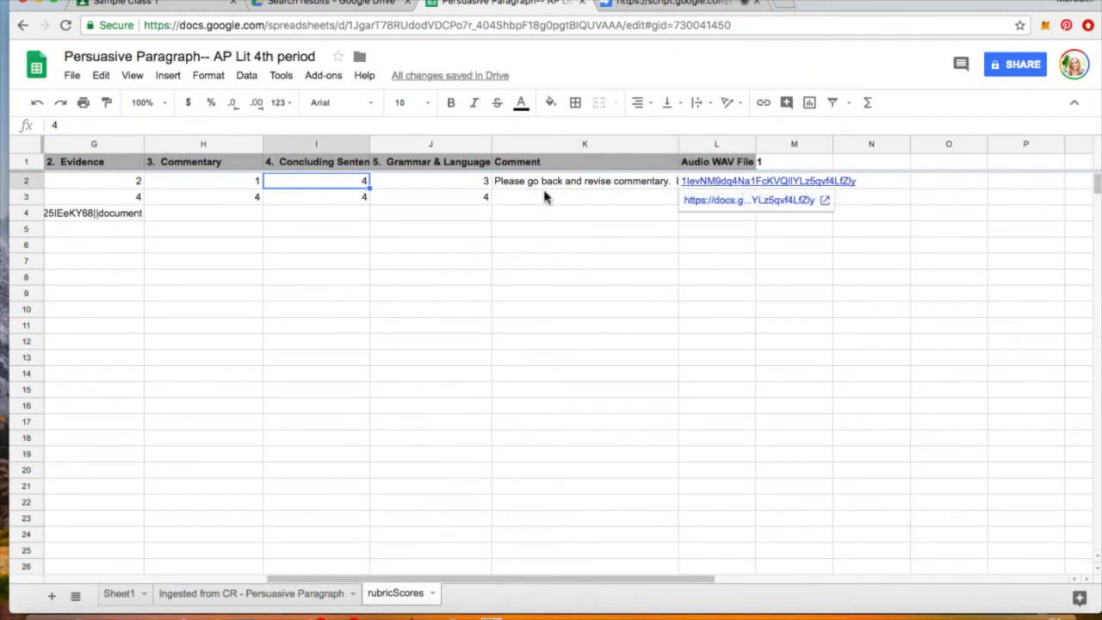
left_click_drag(491, 150, 534, 150)
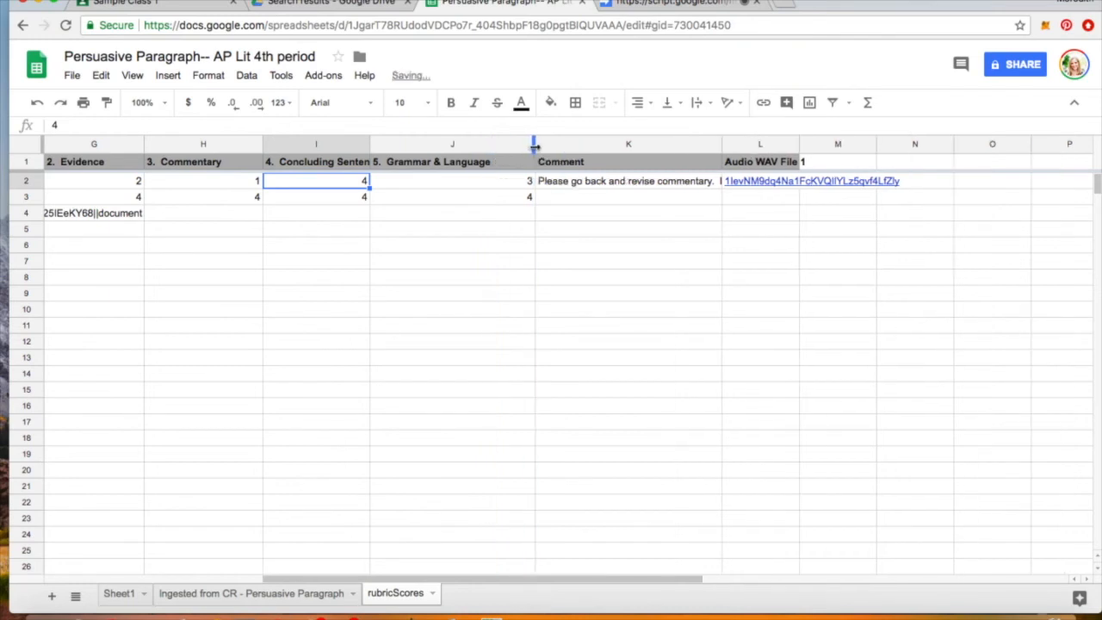
left_click_drag(370, 151, 397, 146)
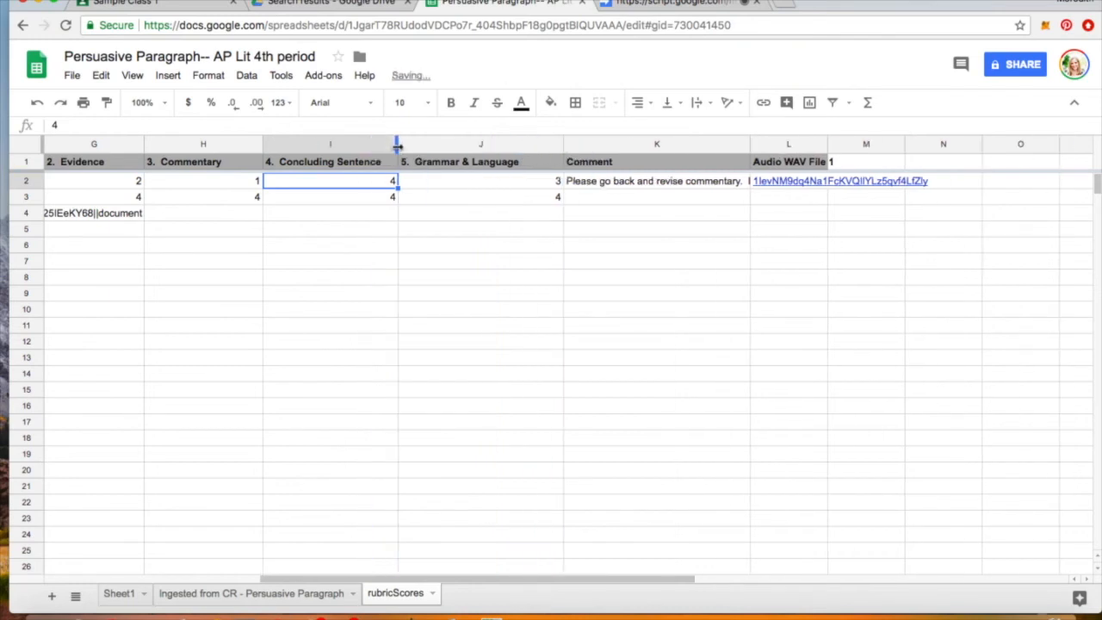
- Check row 2's scores and full comment, ending with the Comment column selected
left_click(235, 184)
left_click(647, 184)
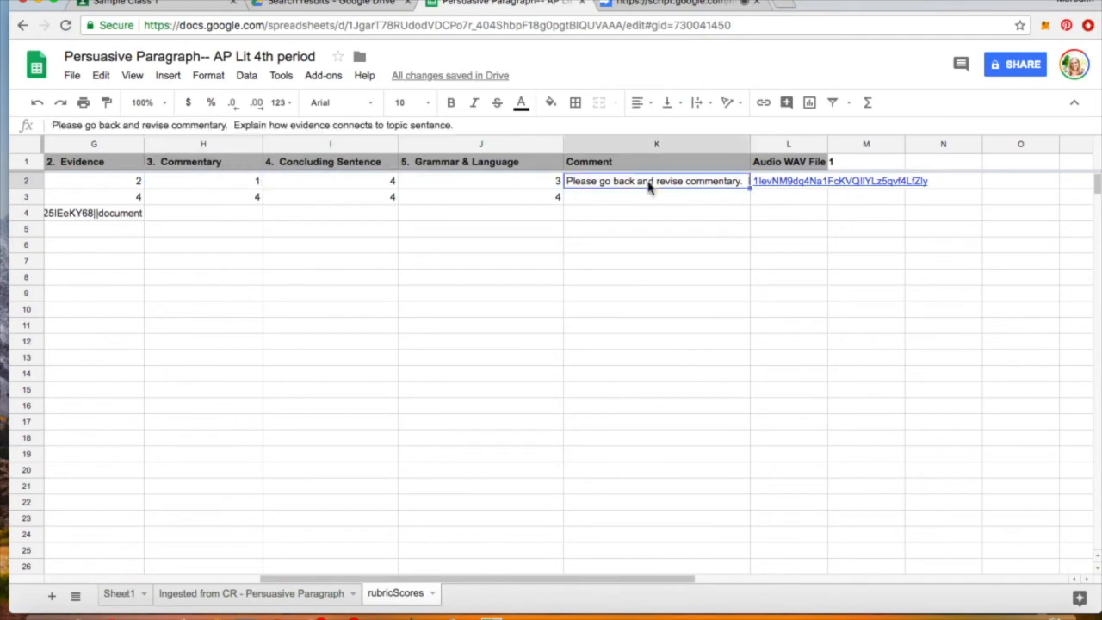
left_click(513, 186)
key("Left")
key("Left")
key("Left")
key("Left")
key("Left")
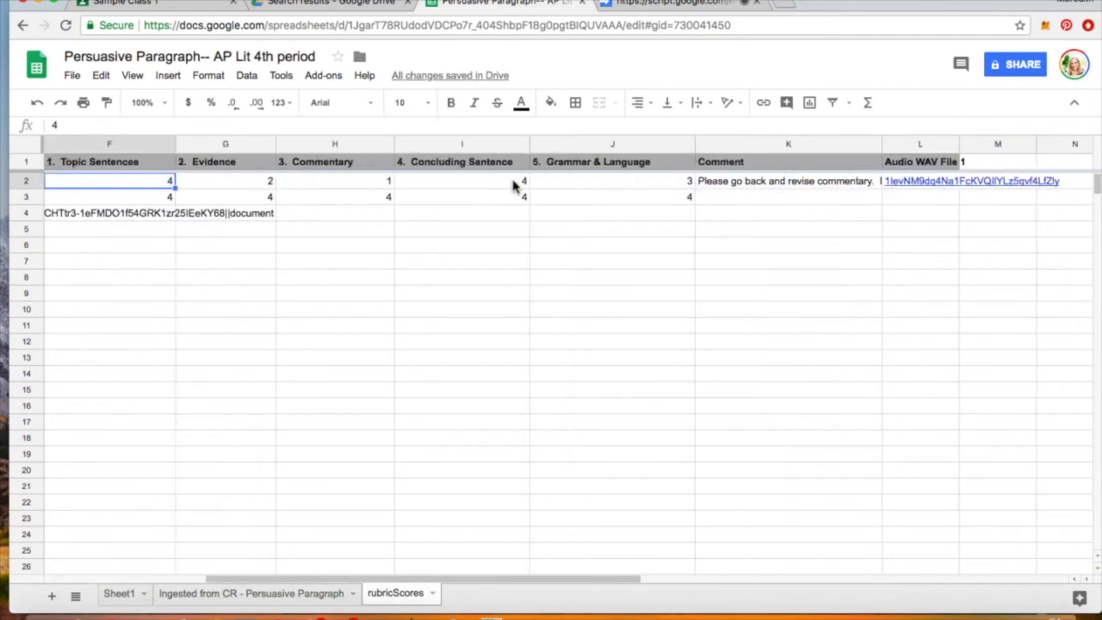
key("Right")
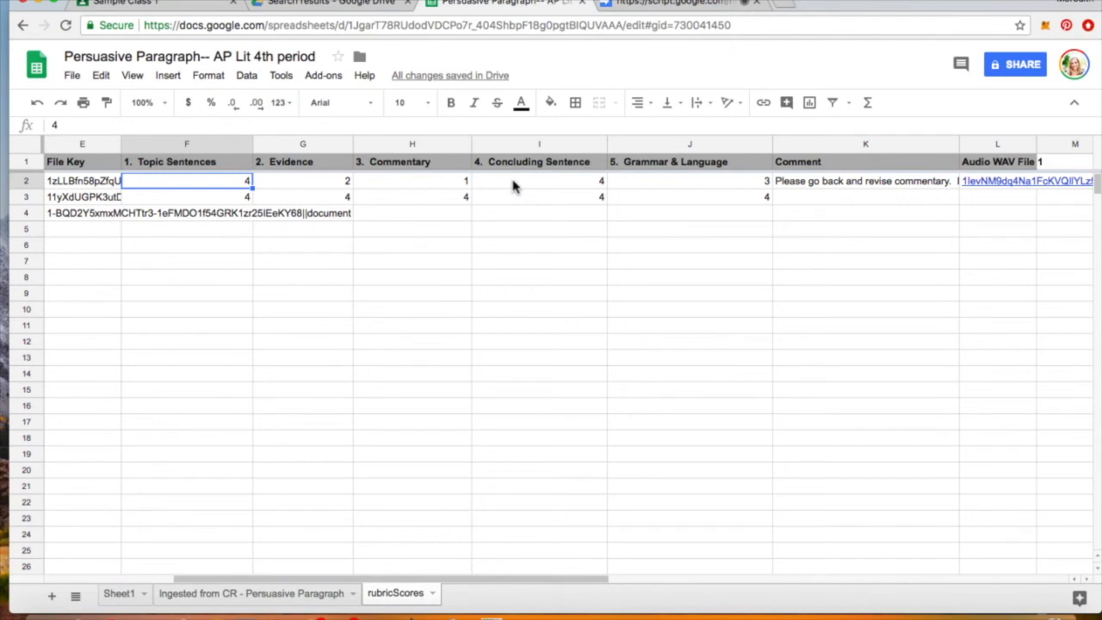
left_click(713, 181)
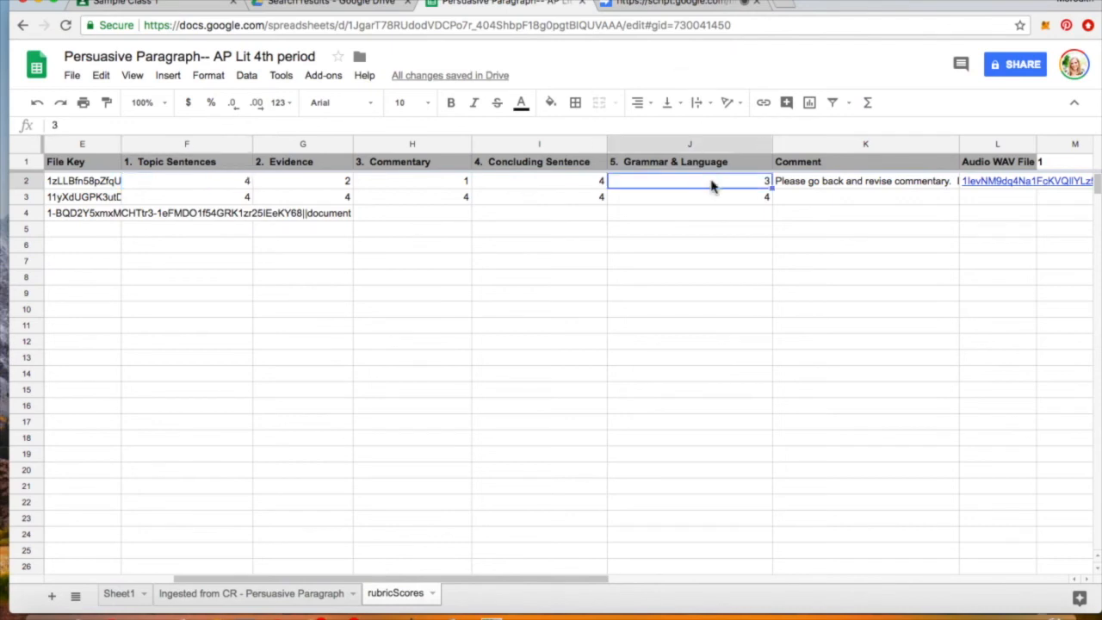
left_click(777, 148)
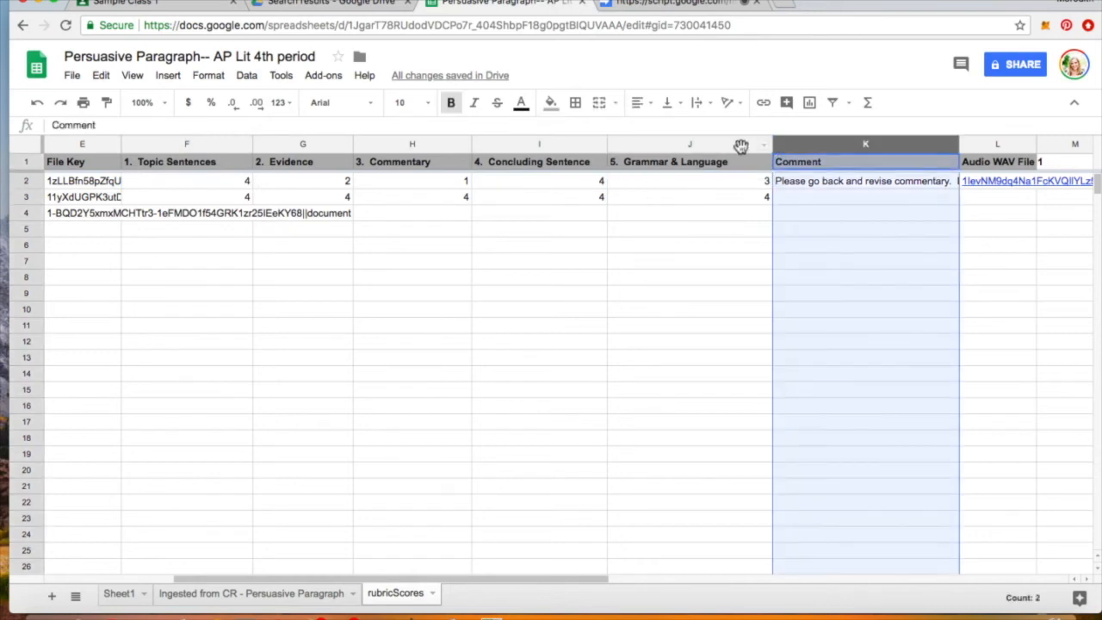
- Insert a column right of Grammar & Language headed 'Sum-- Final Grade-- Total'
left_click(740, 147)
left_click(168, 76)
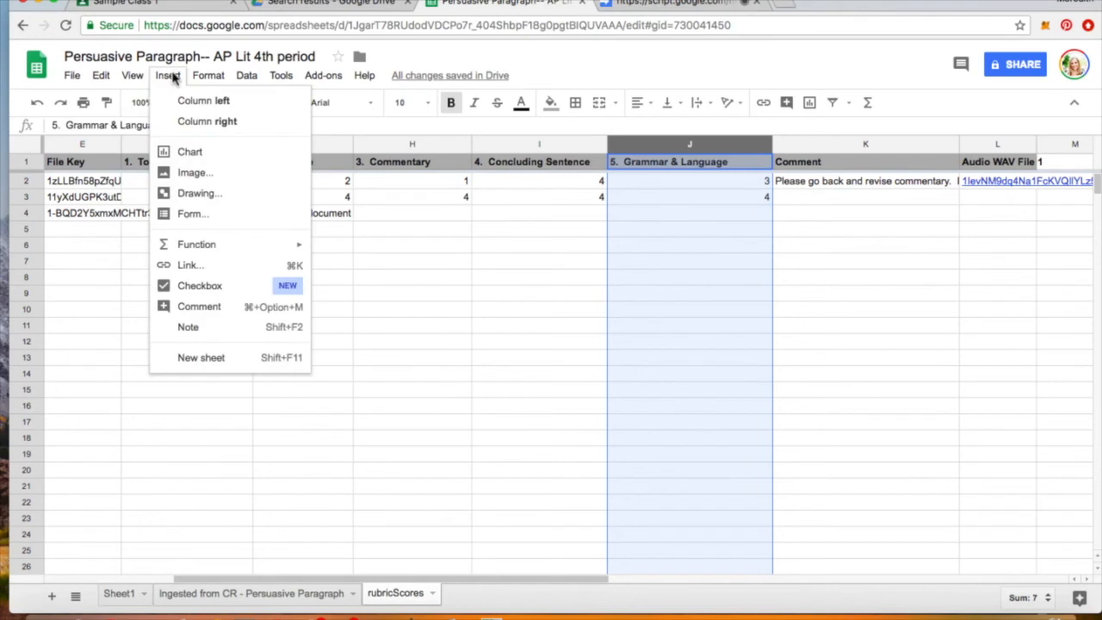
left_click(206, 121)
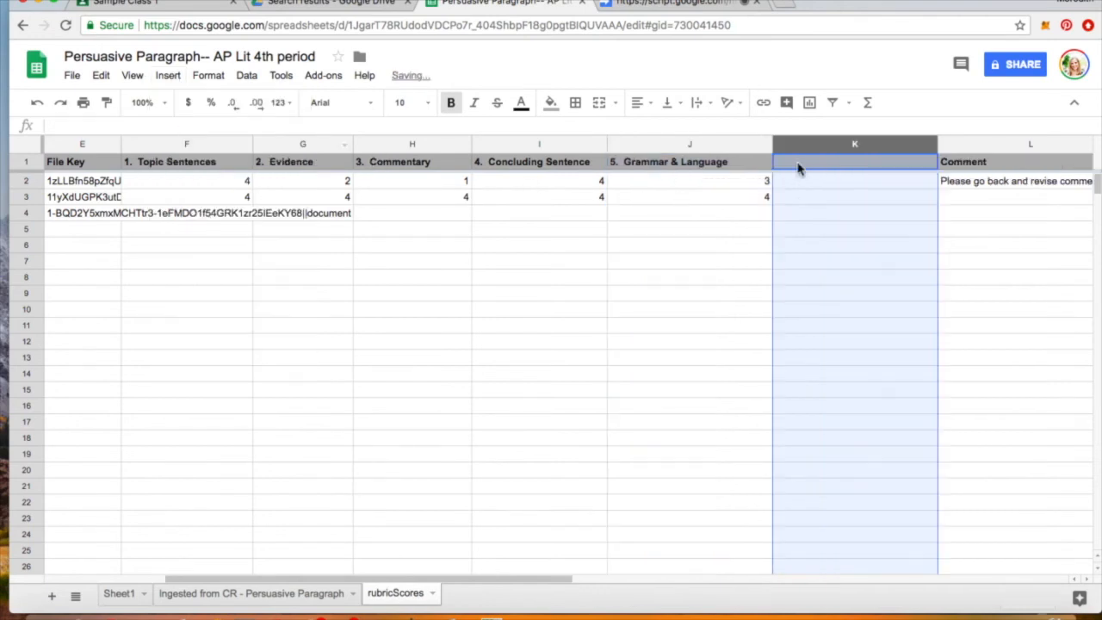
left_click(824, 168)
double_click(824, 162)
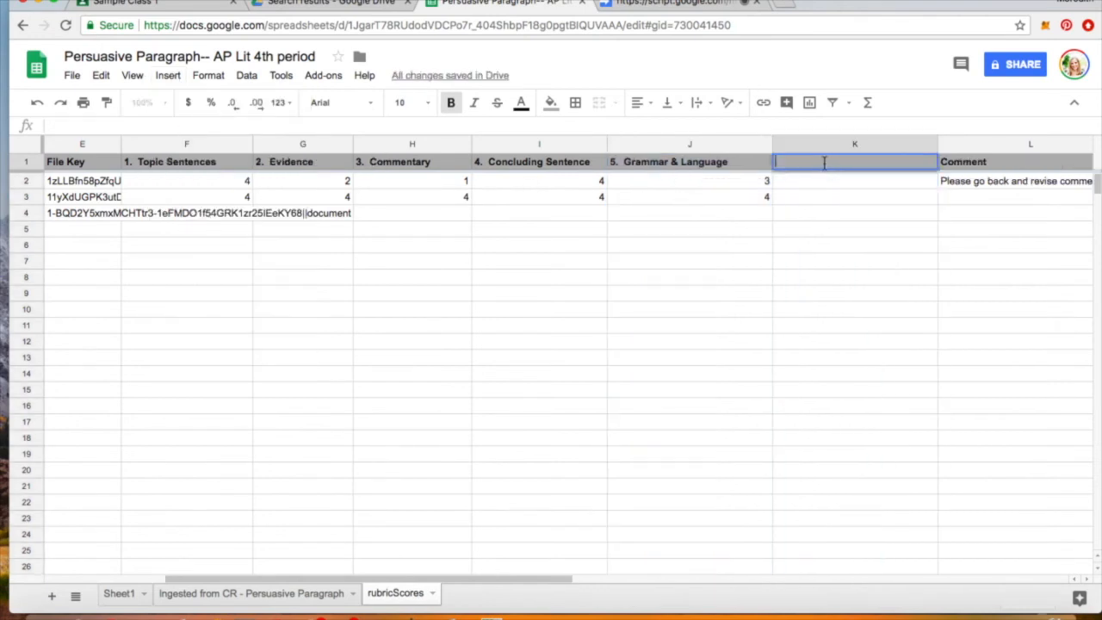
type("Sum-- Final Grade")
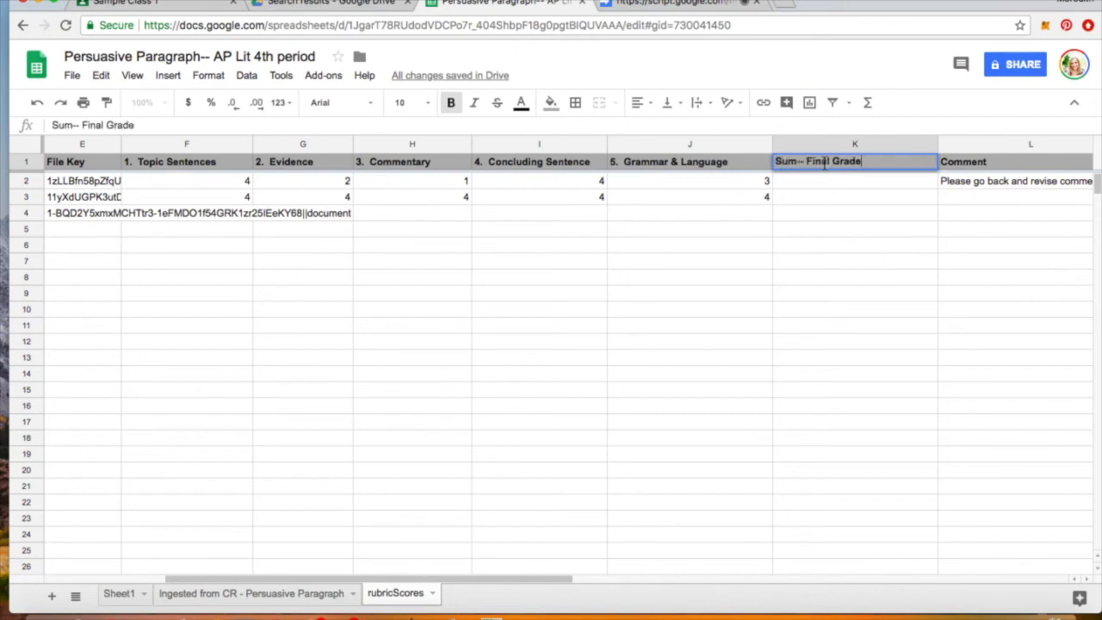
type("-- Total")
key("Return")
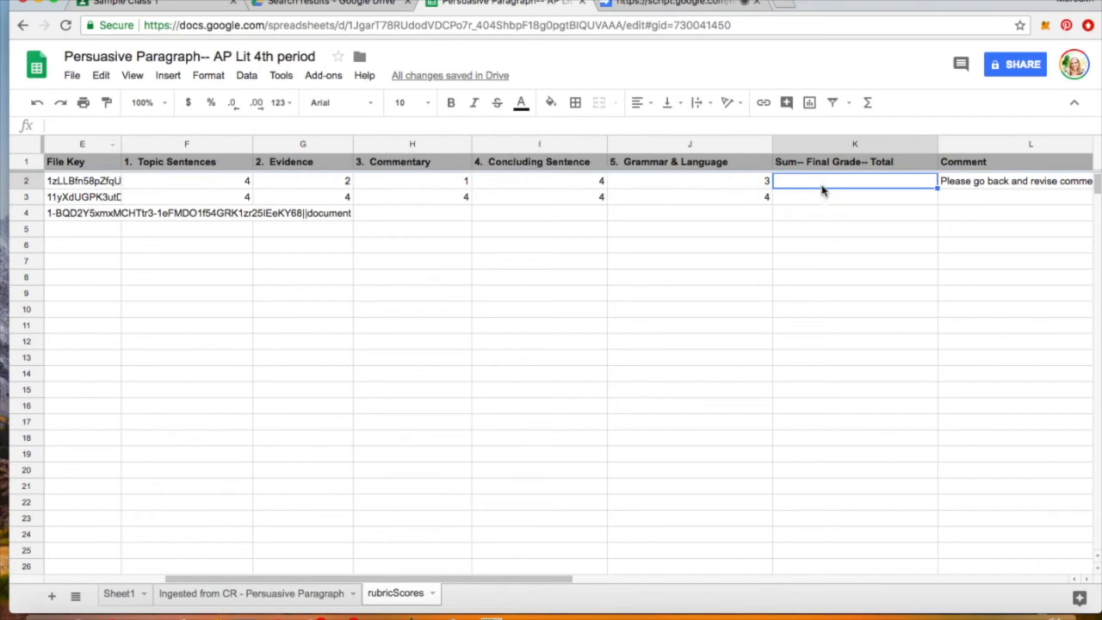
- Enter =SUM(F2:J2) in K2 so the first student's total shows 14
left_click(868, 104)
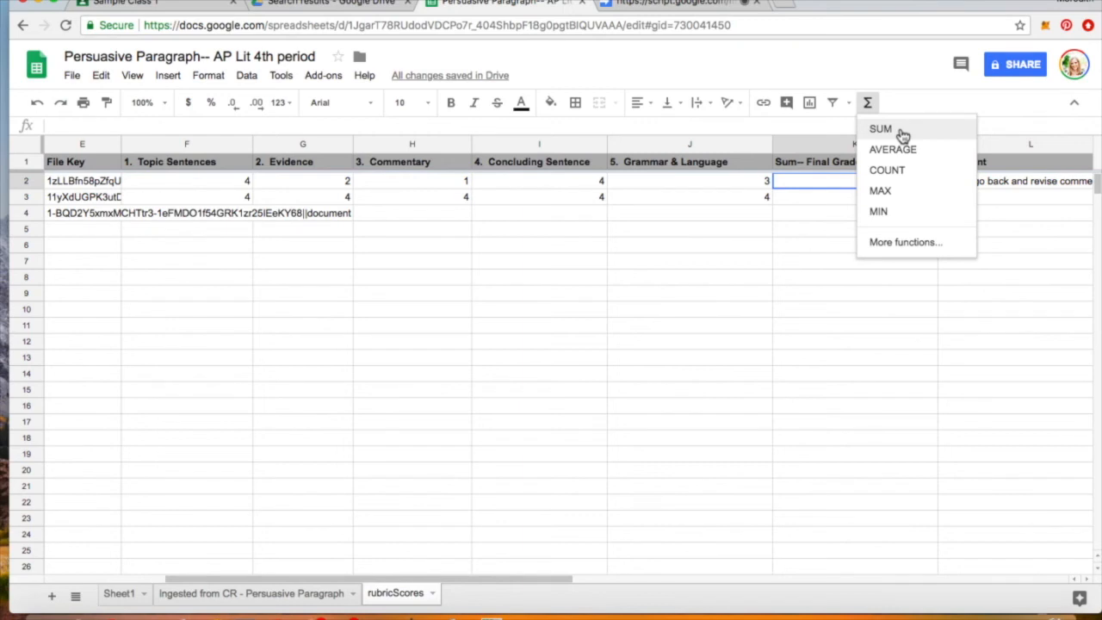
left_click(880, 129)
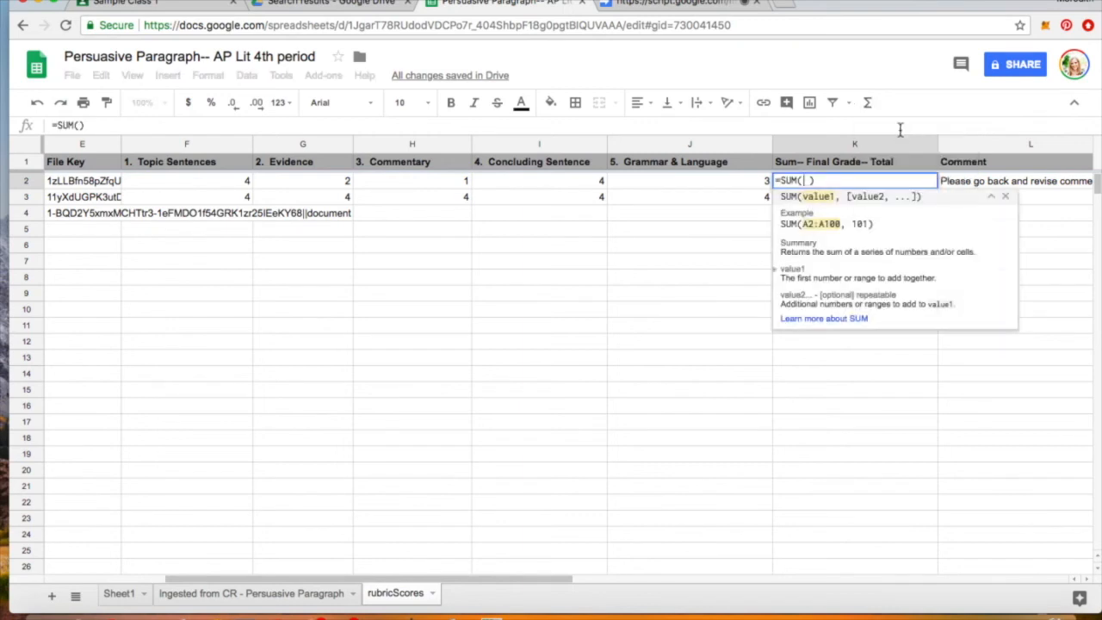
left_click(241, 184)
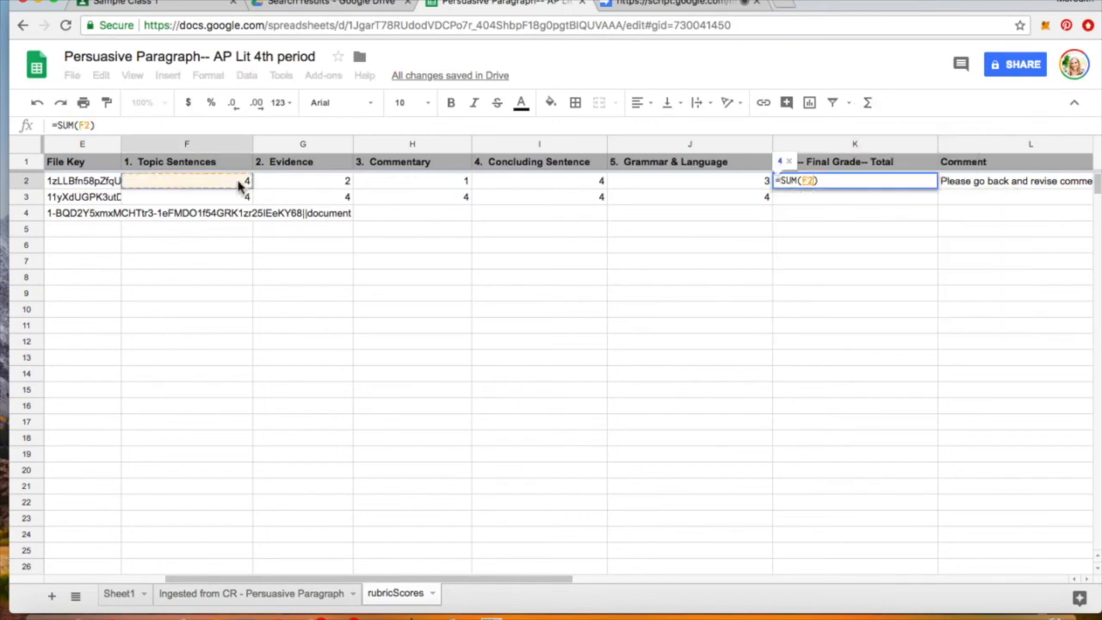
left_click(310, 184)
left_click(241, 185)
left_click_drag(241, 184, 681, 176)
key("Return")
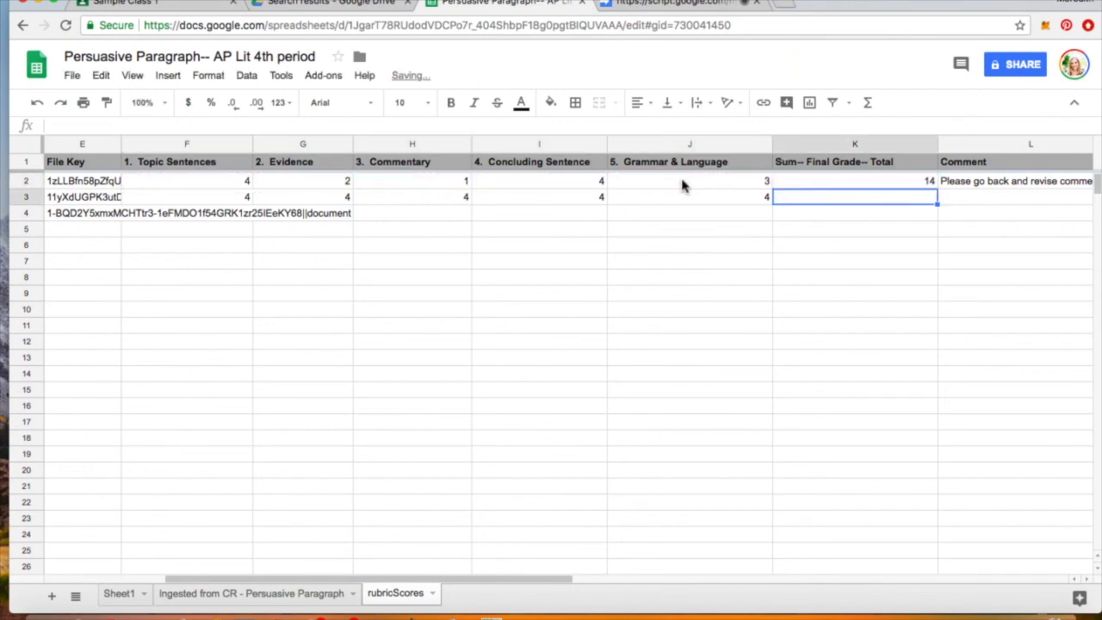
left_click(800, 182)
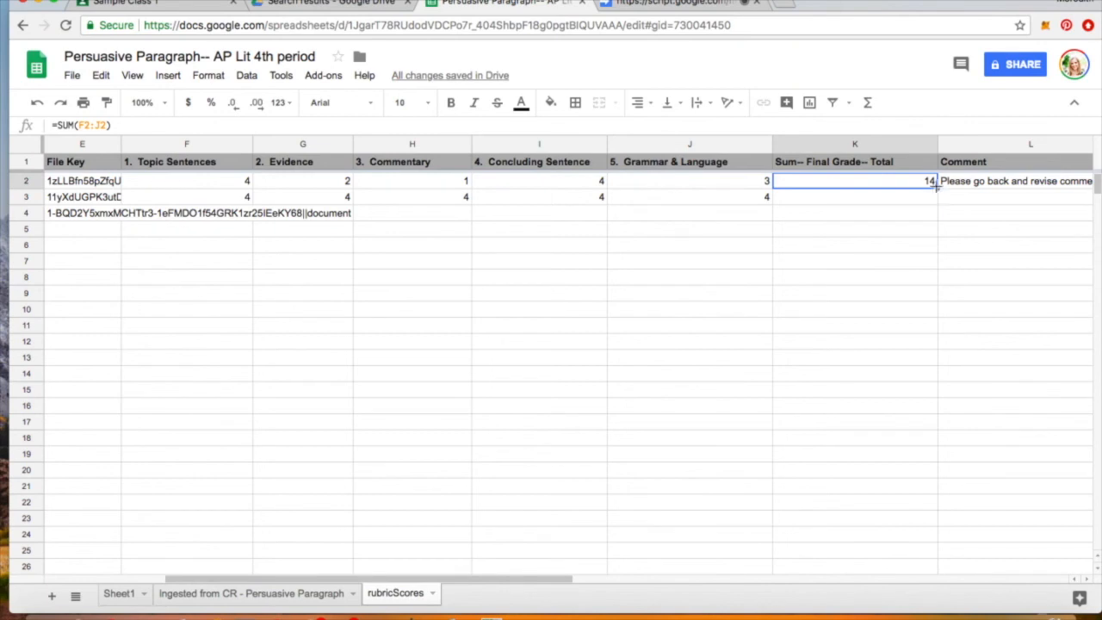
- Fill K2's SUM formula down column K through row 5
left_click_drag(937, 188, 937, 191)
left_click_drag(933, 205, 932, 234)
left_click_drag(932, 235, 931, 236)
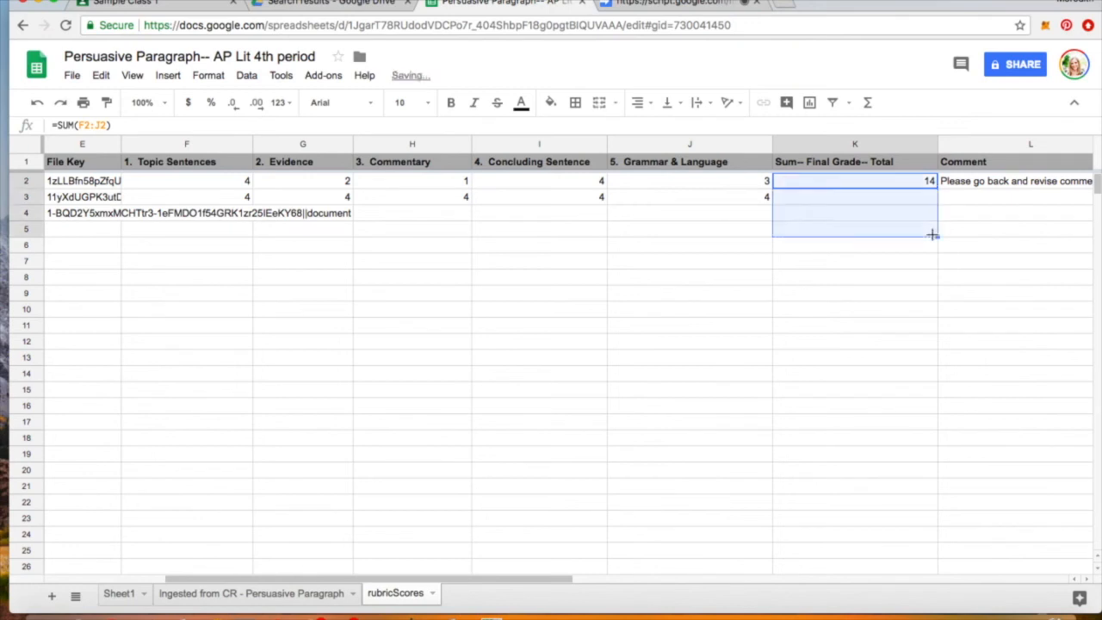
left_click(904, 274)
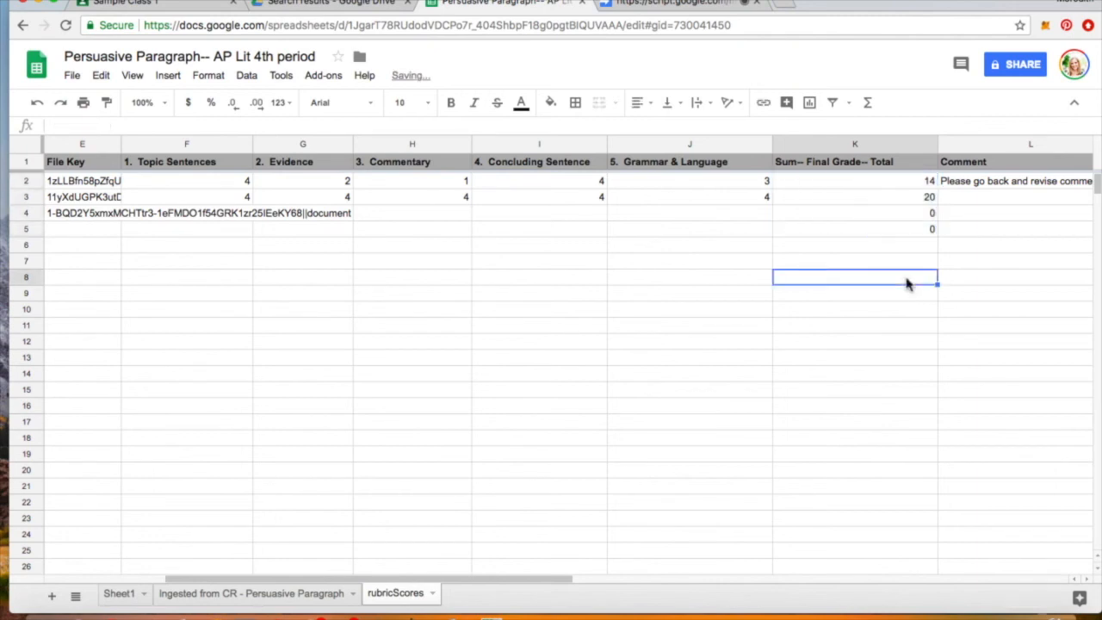
- Verify the copied totals in rows 3–5 against their scores, with row 3 totalling 20
left_click(891, 201)
key("Left")
key("Left")
key("Left")
key("Left")
key("Left")
key("Right")
key("Right")
key("Right")
key("Right")
key("Right")
key("Left")
key("Left")
key("Left")
key("Left")
key("Left")
key("Right")
key("Right")
key("Right")
key("Right")
key("Right")
key("Down")
key("Down")
key("Up")
key("Down")
key("Up")
key("Up")
key("Left")
key("Left")
key("Left")
key("Left")
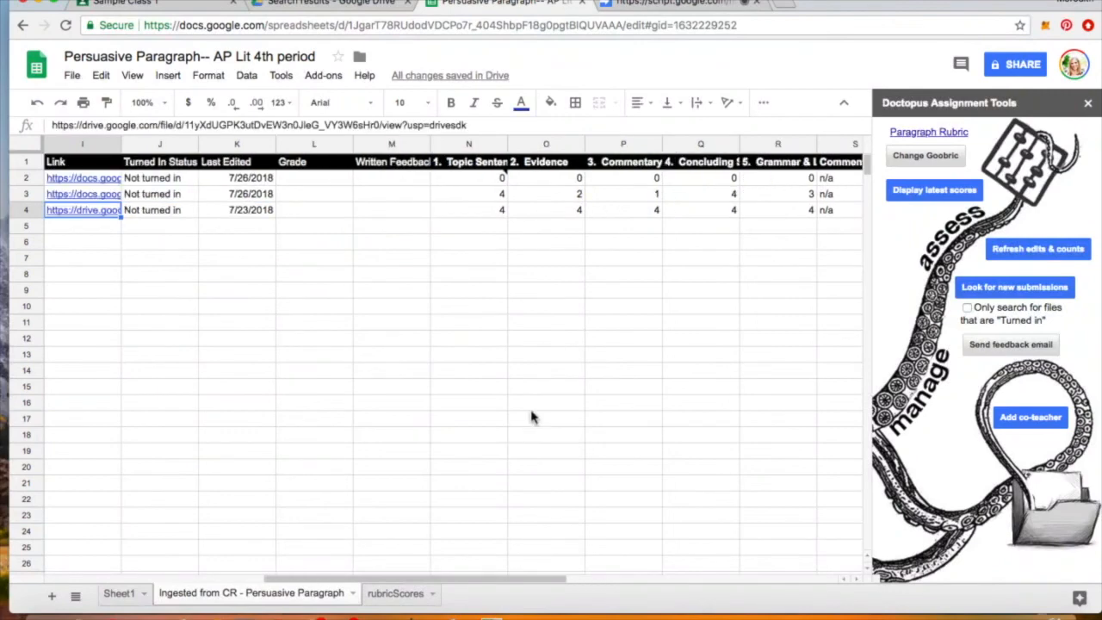
- Scroll across the ingested sheet and select the first empty Grade cell, L2
left_click(437, 244)
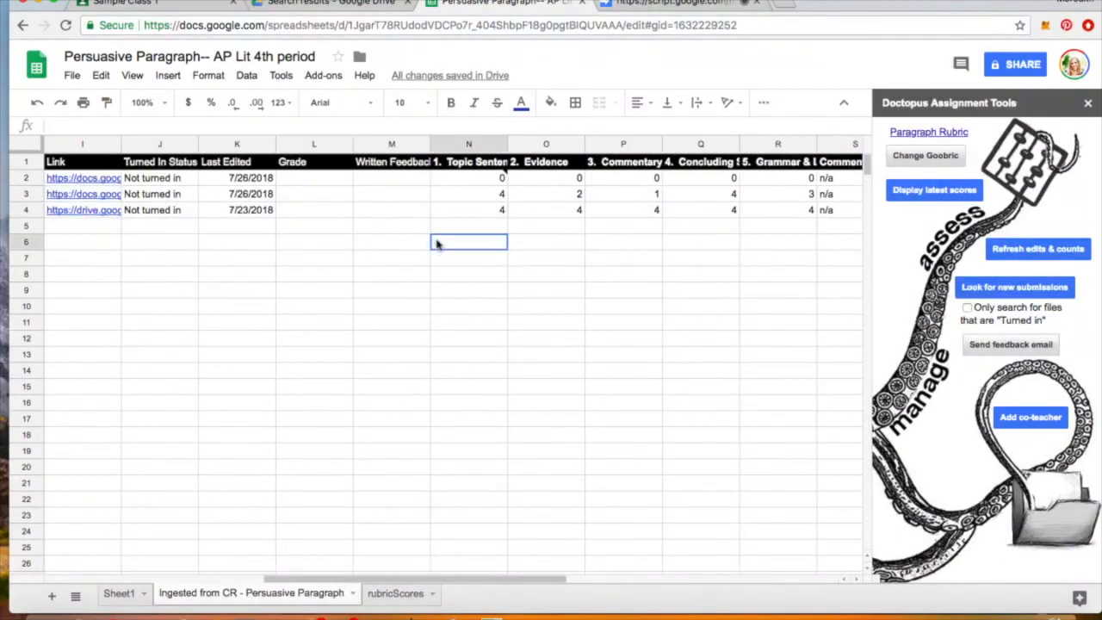
scroll(437, 245, "left", 10)
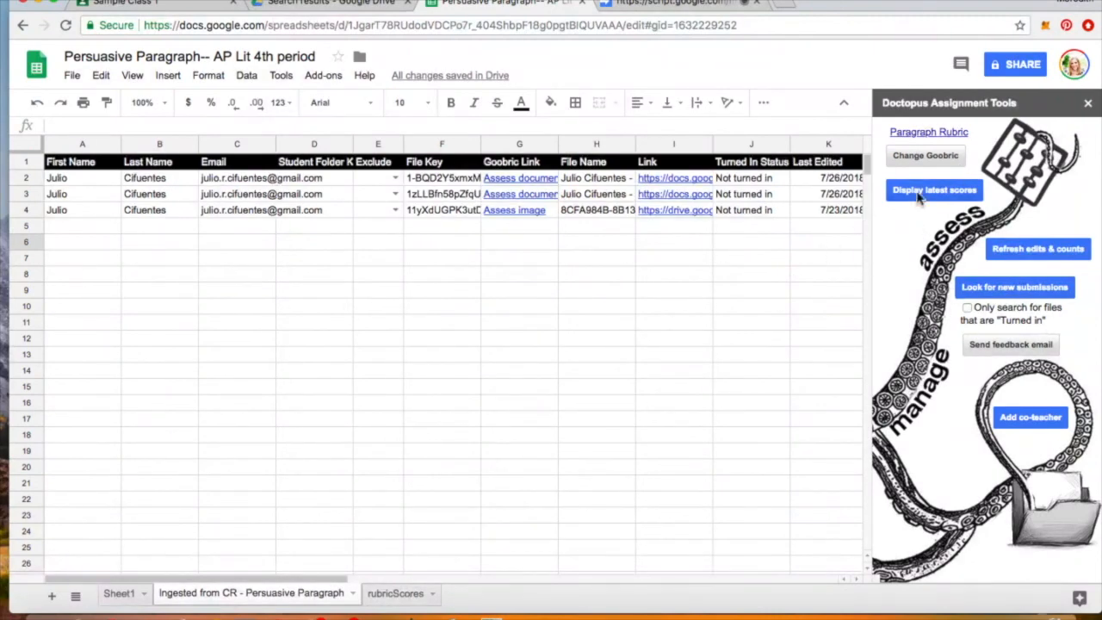
scroll(672, 265, "right", 5)
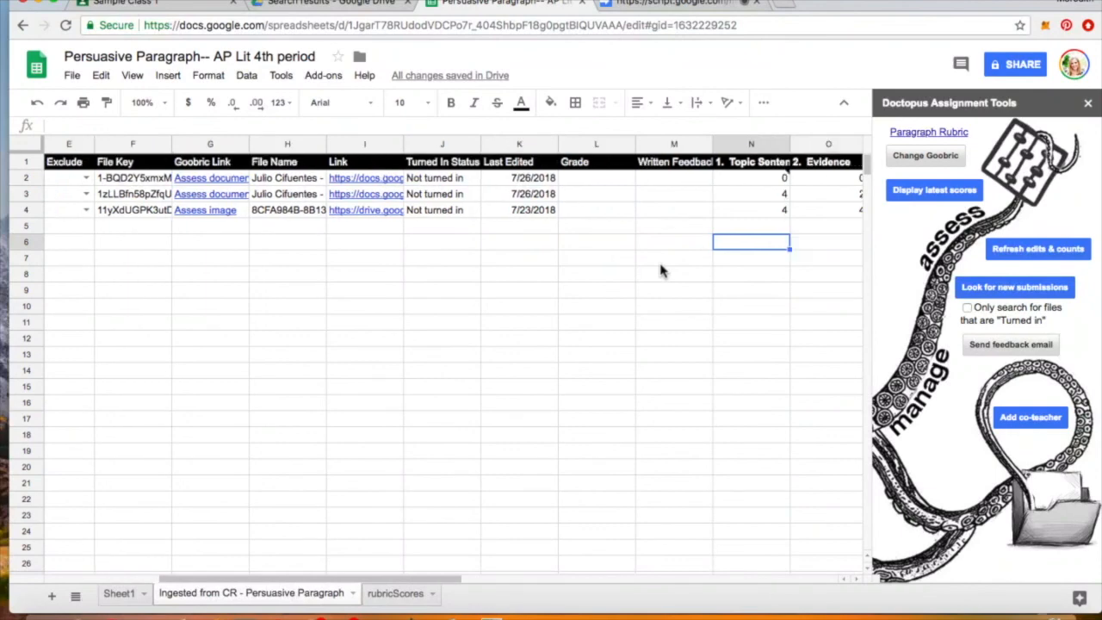
scroll(660, 270, "right", 4)
scroll(660, 270, "left", 1)
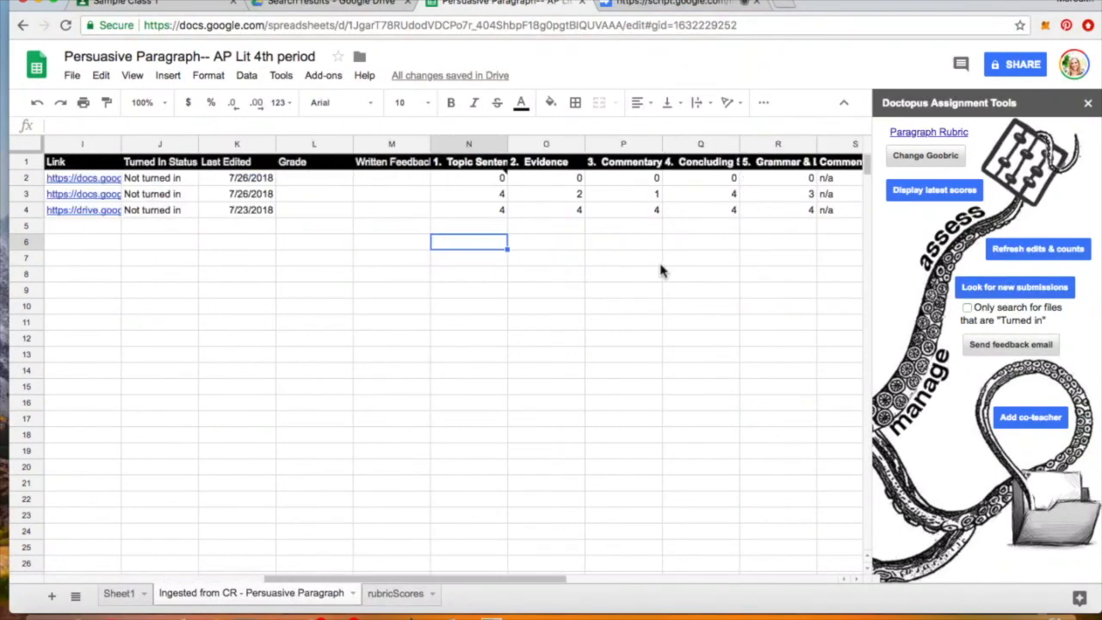
mouse_move(335, 165)
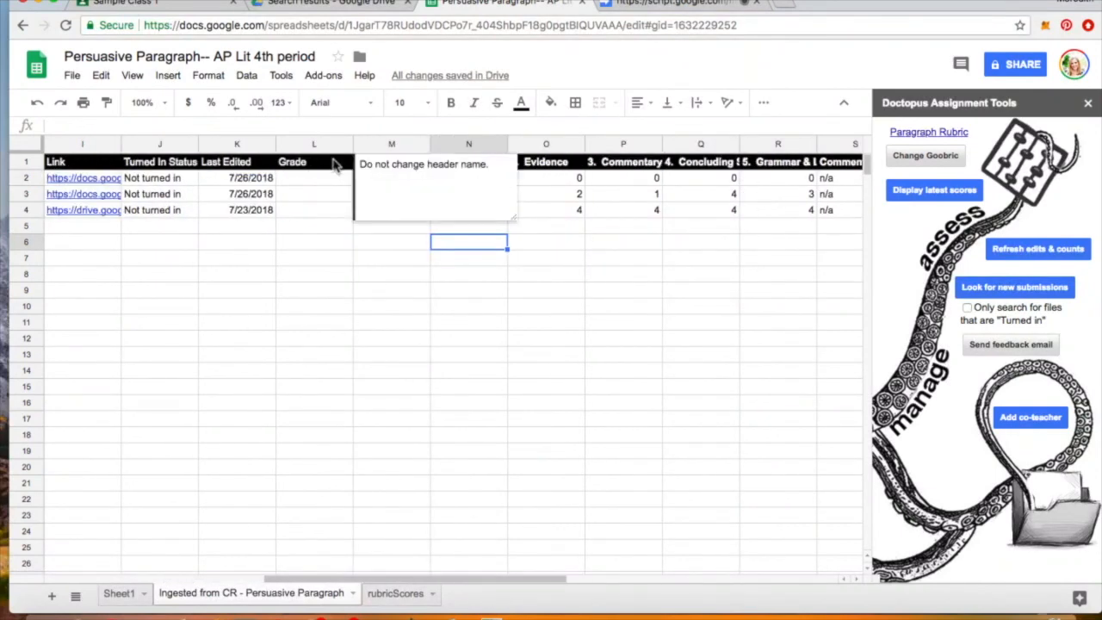
left_click(325, 180)
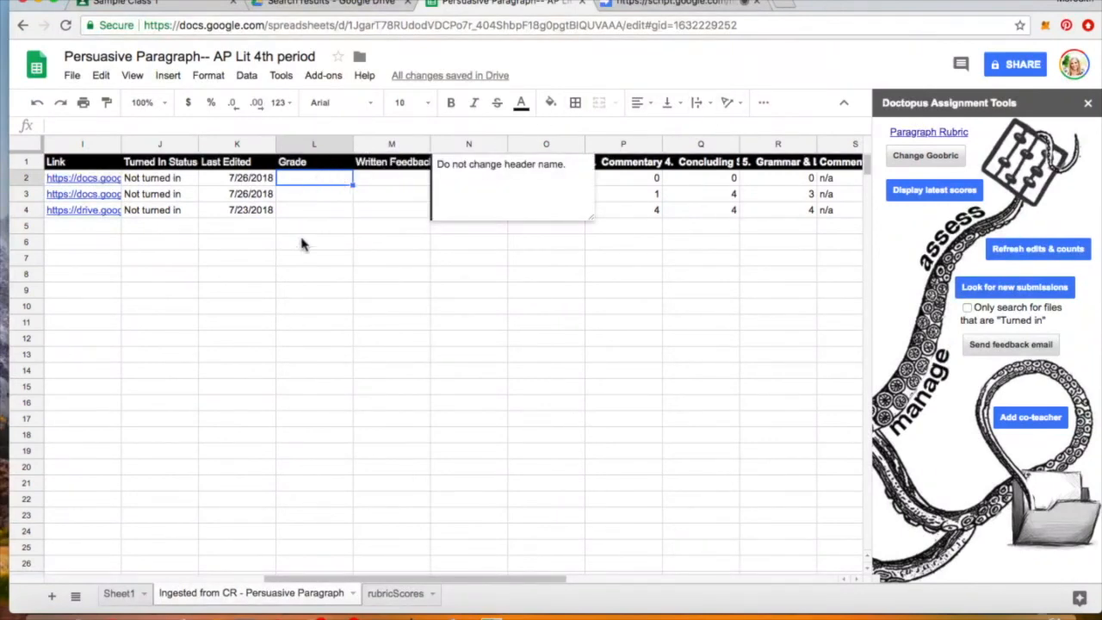
- Close the header note and return to rubricScores, showing totals 14 and 20
left_click(302, 245)
left_click(304, 182)
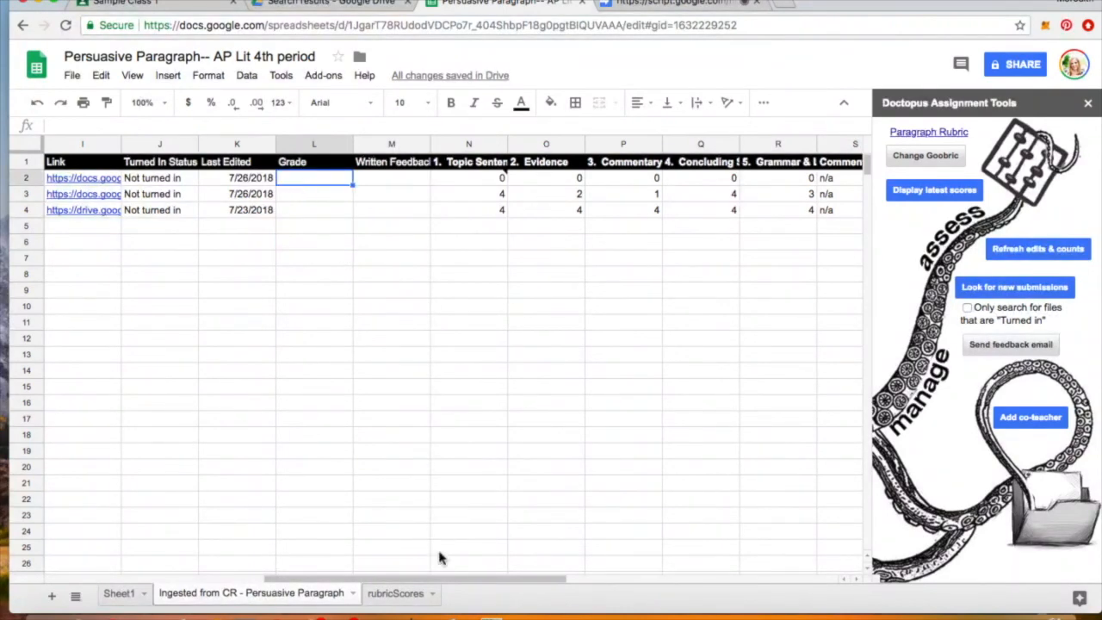
left_click(401, 594)
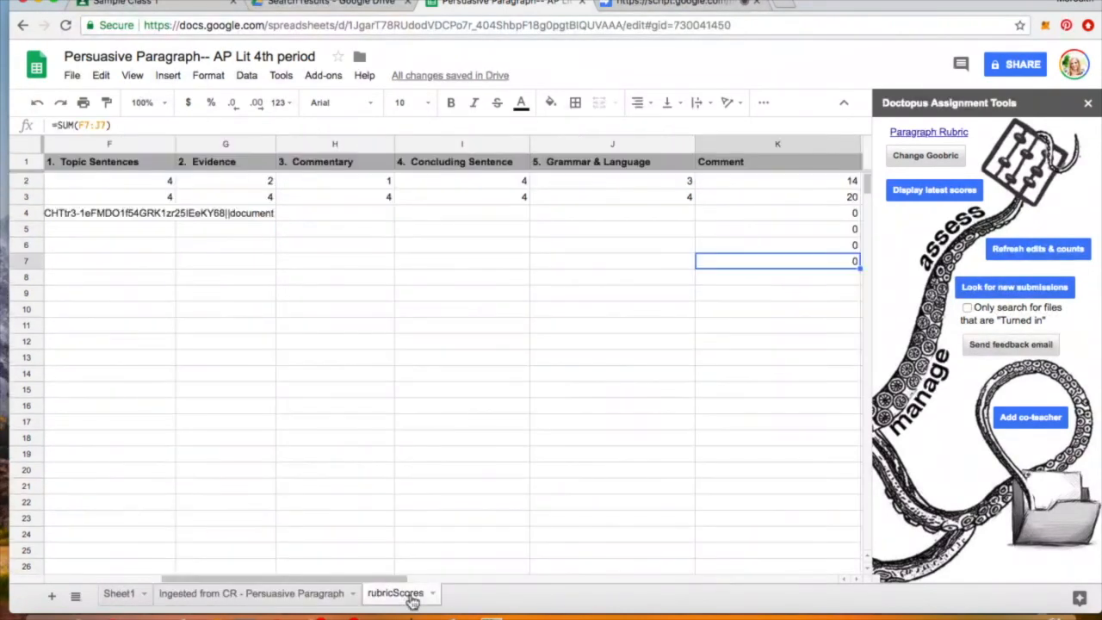
left_click(323, 595)
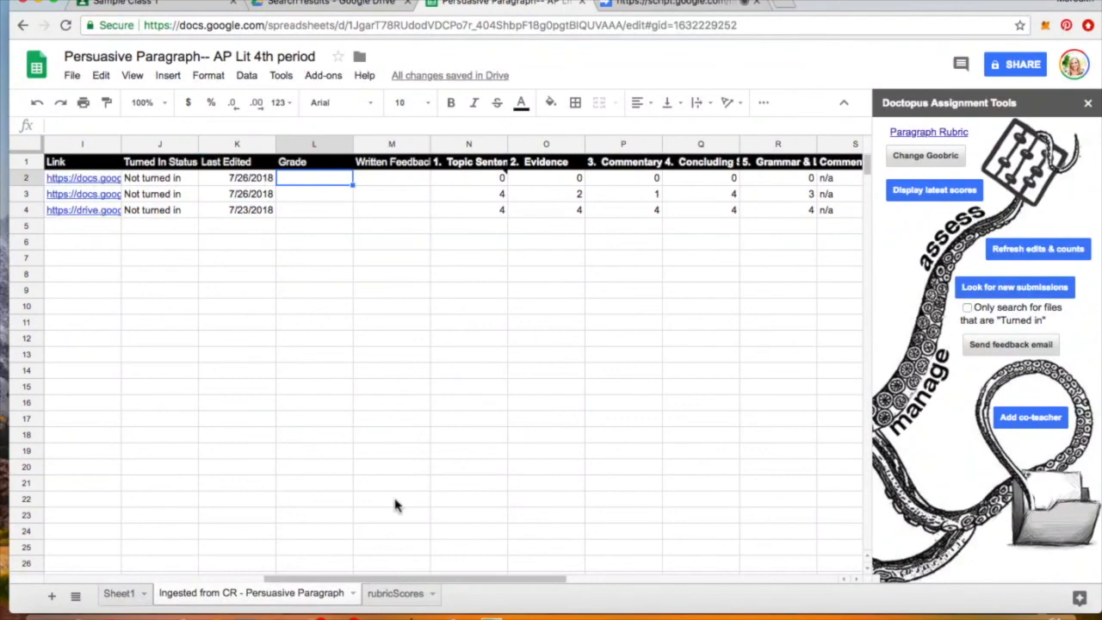
scroll(394, 505, "left", 2)
scroll(384, 440, "left", 6)
scroll(384, 440, "down", 1)
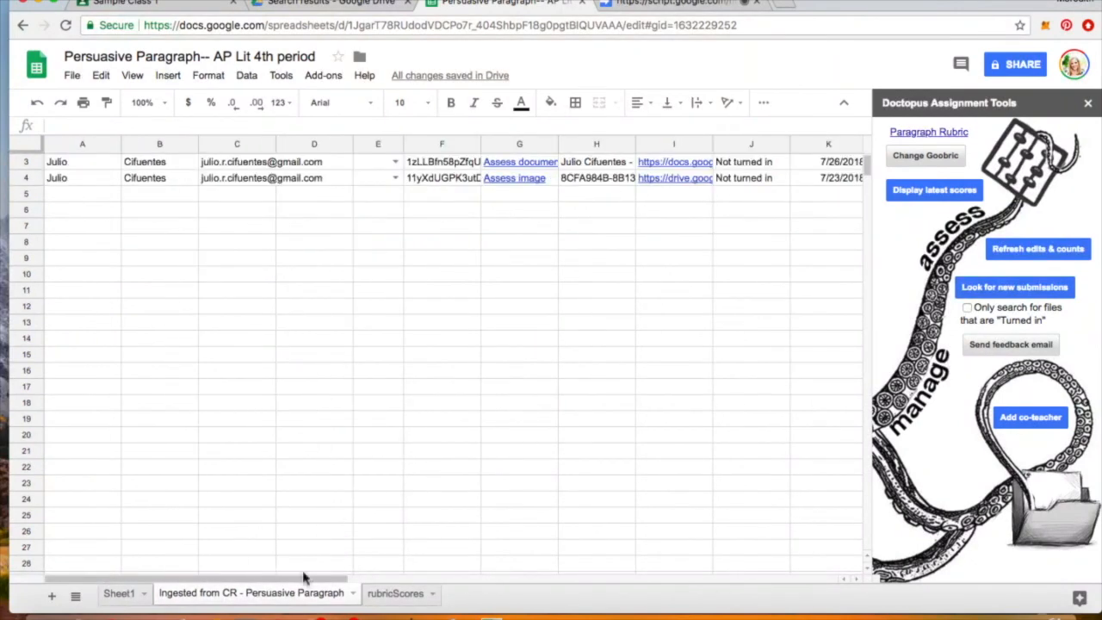
left_click(389, 594)
left_click(327, 596)
scroll(583, 254, "up", 1)
scroll(583, 254, "right", 3)
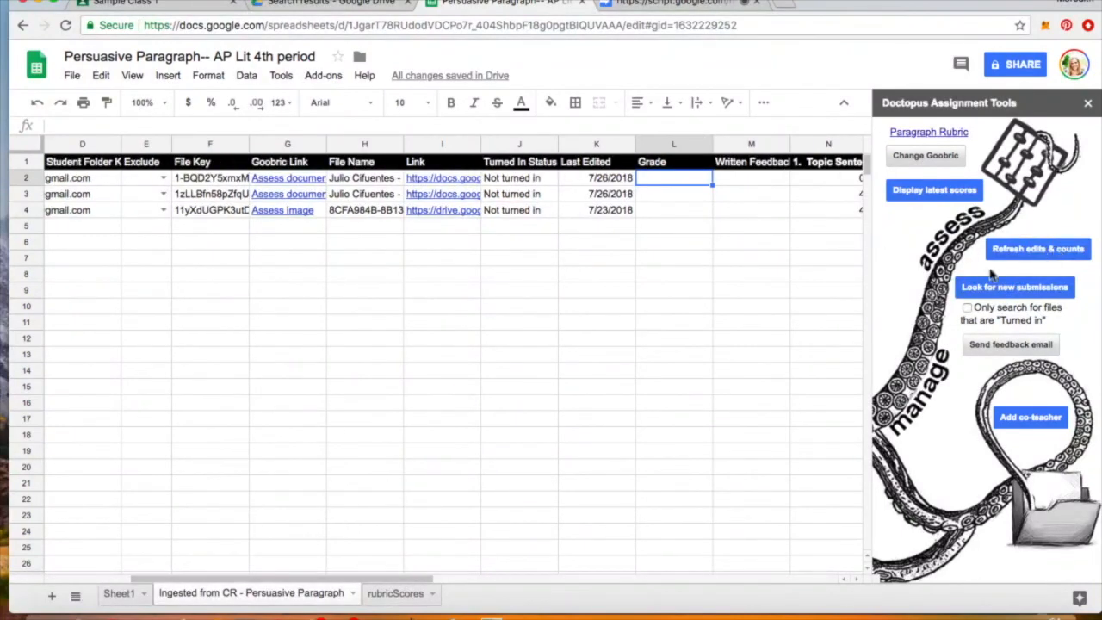
left_click(672, 241)
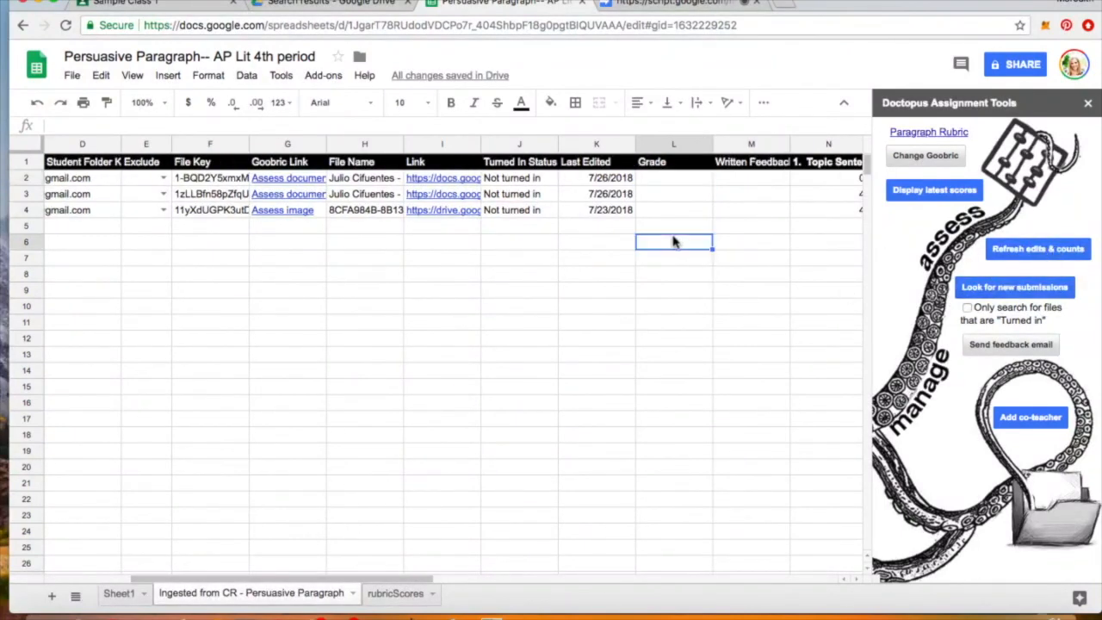
scroll(670, 236, "right", 5)
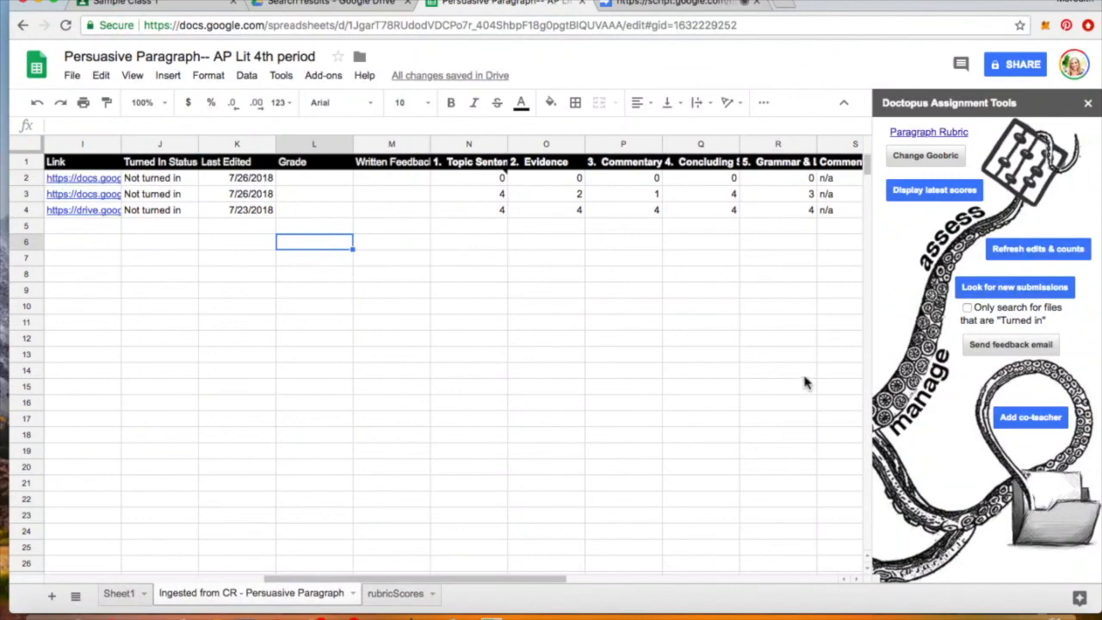
left_click(555, 262)
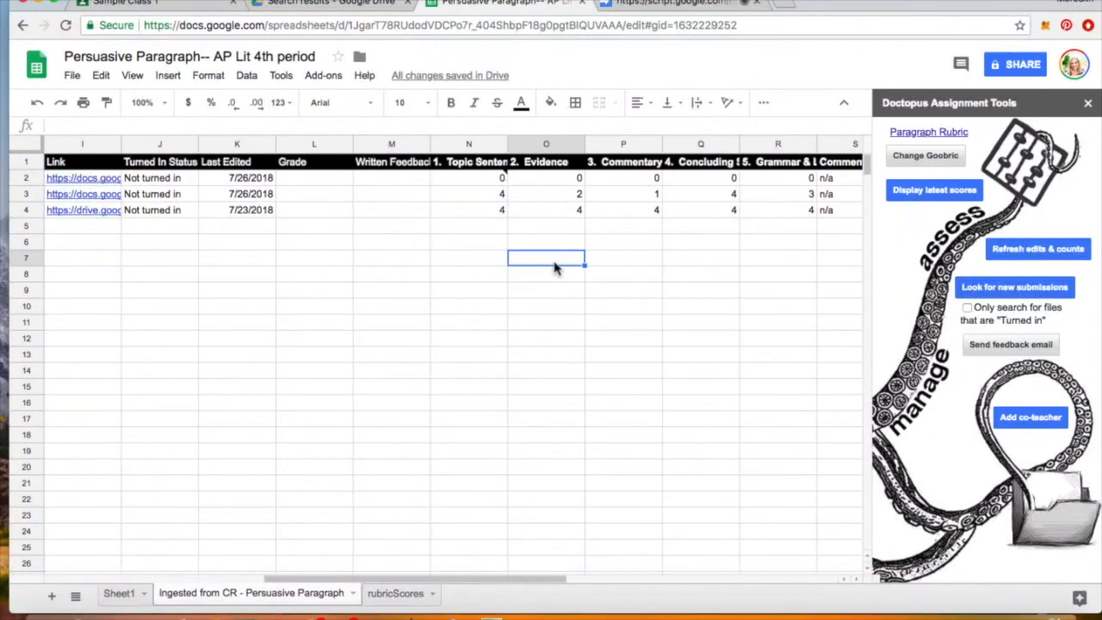
left_click(480, 231)
scroll(480, 238, "left", 5)
scroll(480, 238, "left", 2)
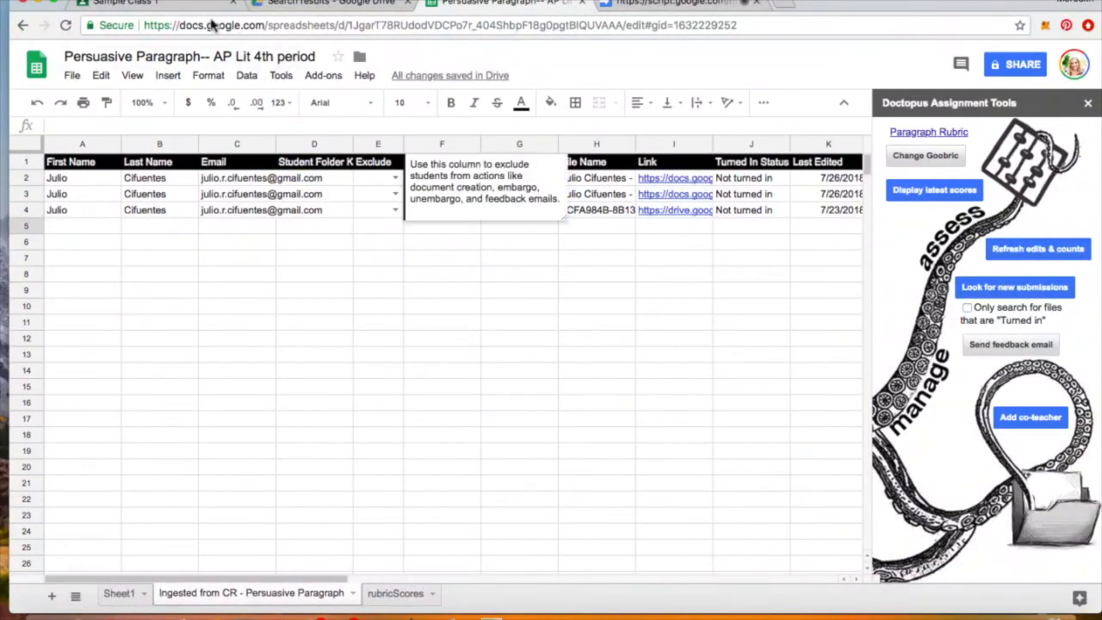
left_click(444, 275)
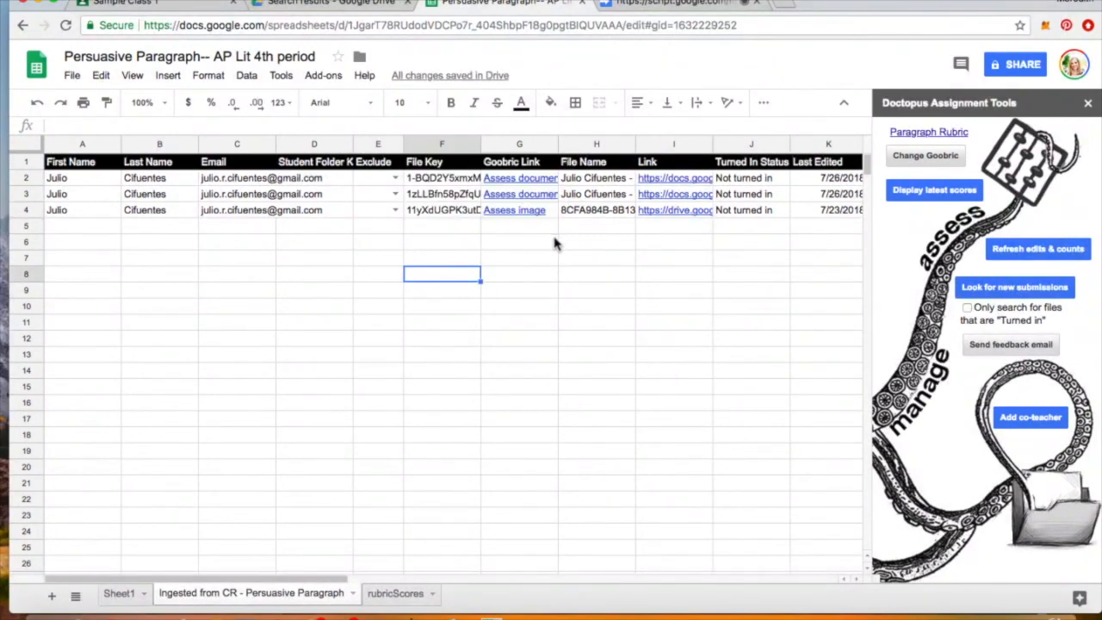
scroll(575, 245, "right", 6)
scroll(575, 245, "right", 2)
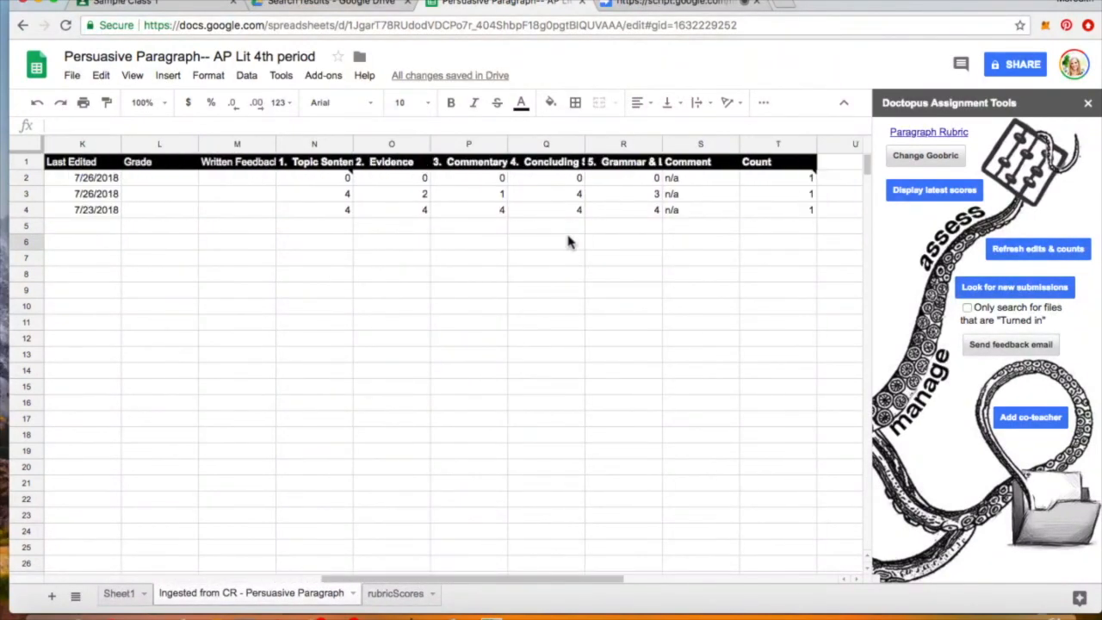
left_click(565, 249)
scroll(564, 248, "left", 8)
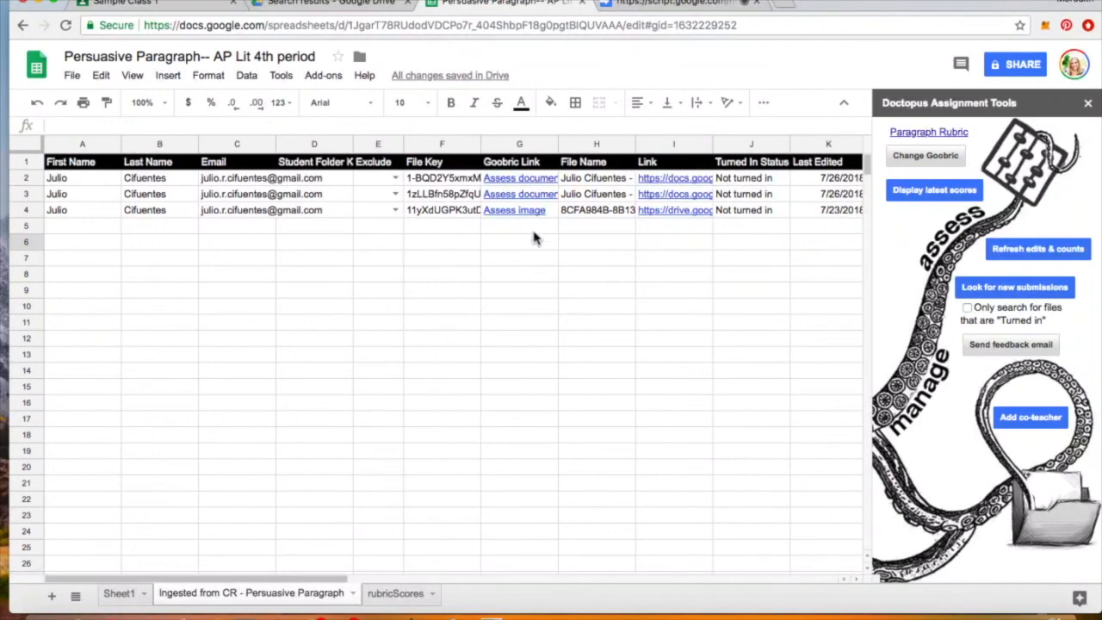
left_click(395, 593)
scroll(475, 415, "right", 5)
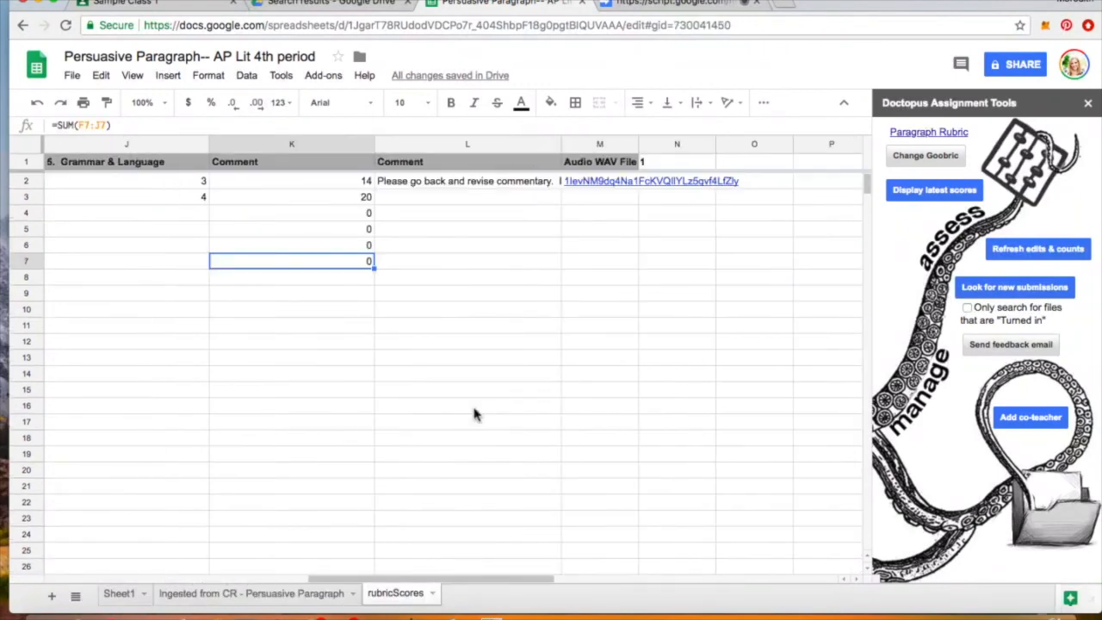
- Check the 14 and 20 totals on rubricScores, then go to the Sample Class 1 classroom
scroll(474, 415, "left", 5)
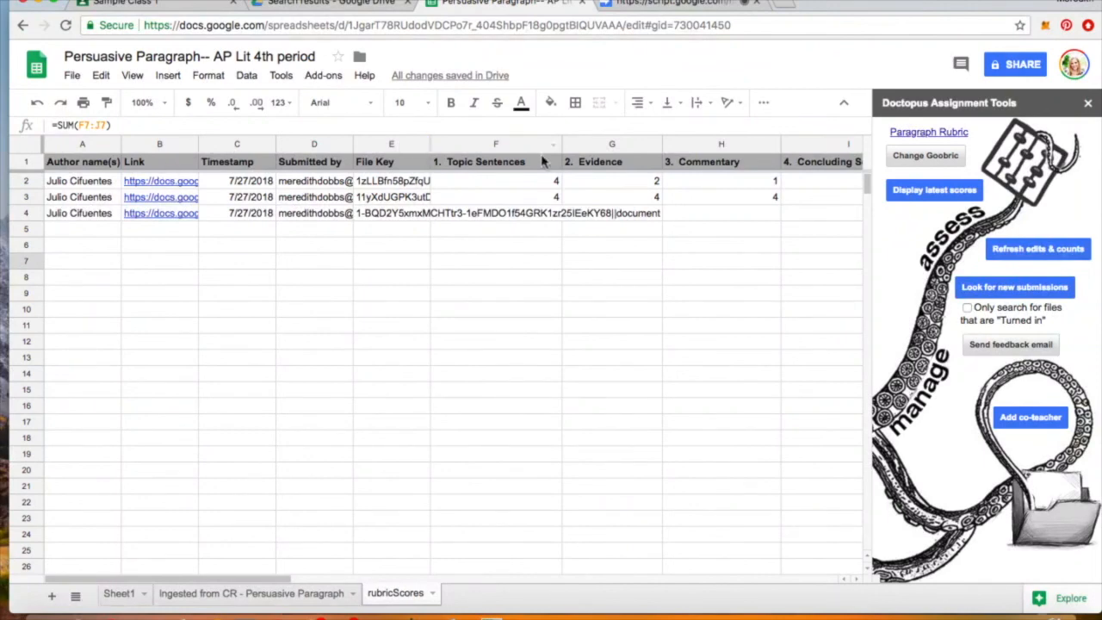
scroll(498, 242, "right", 10)
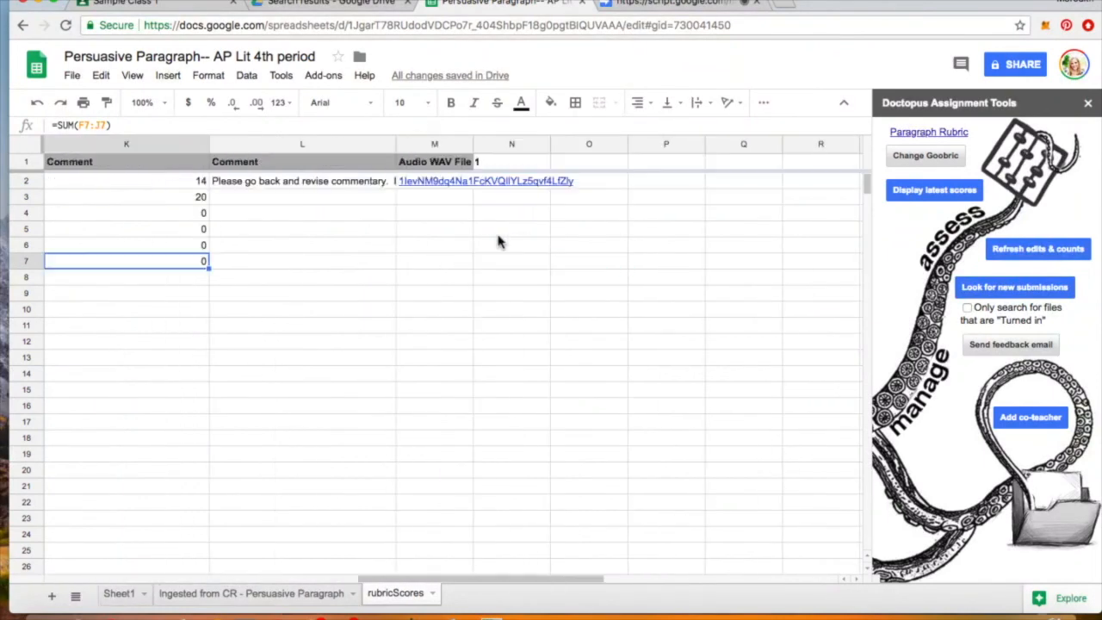
scroll(499, 239, "left", 8)
scroll(499, 239, "right", 3)
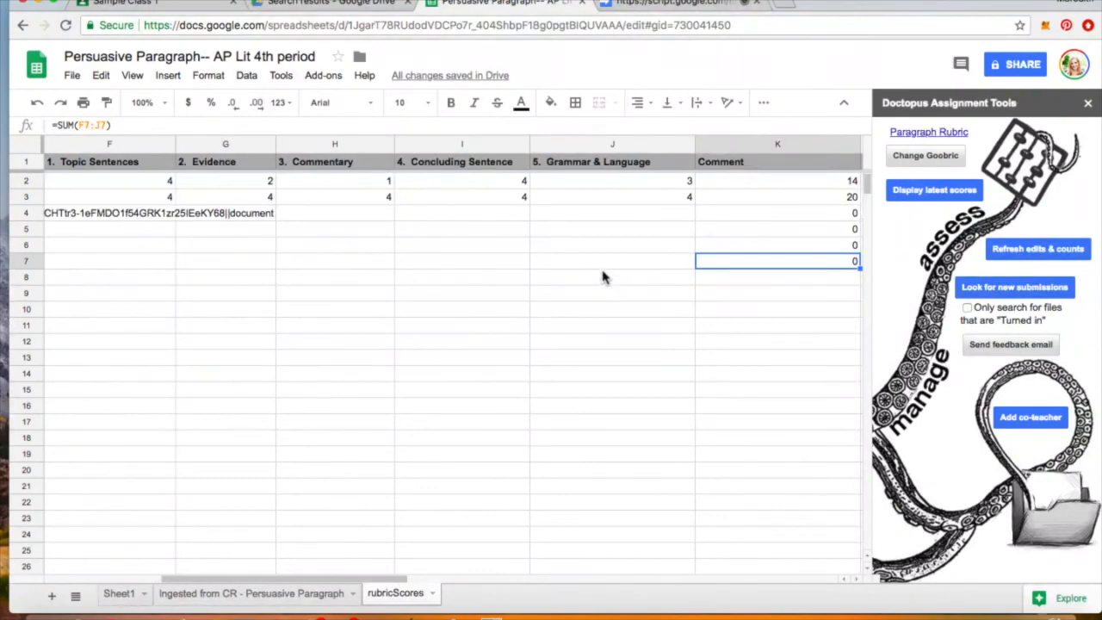
left_click(138, 3)
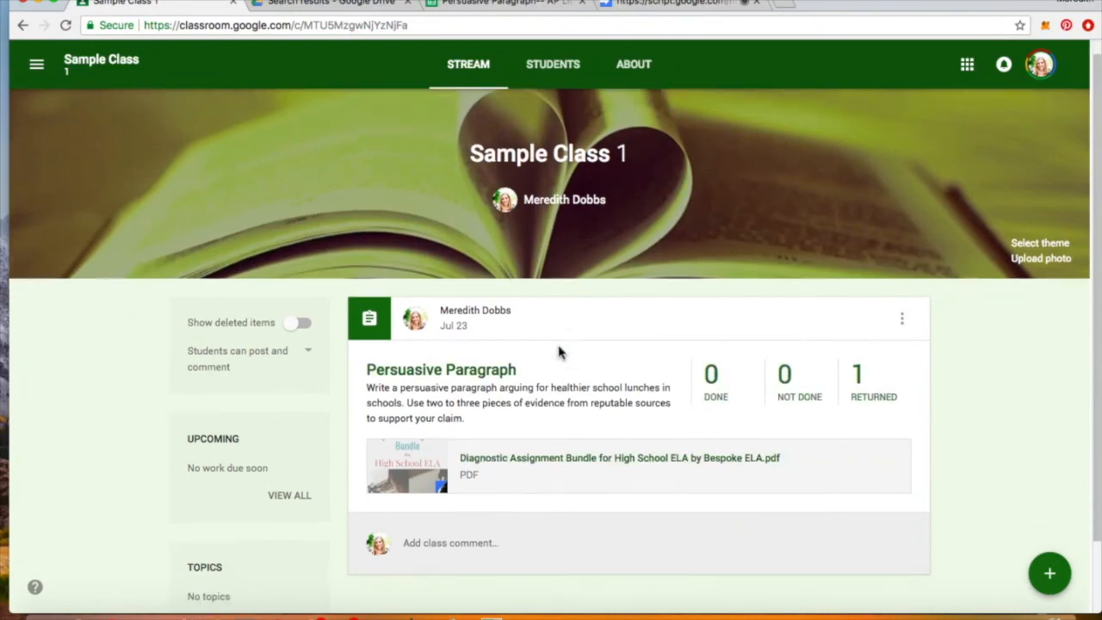
- Give the student a grade of 14 on the Persuasive Paragraph assignment
left_click(454, 389)
left_click(286, 303)
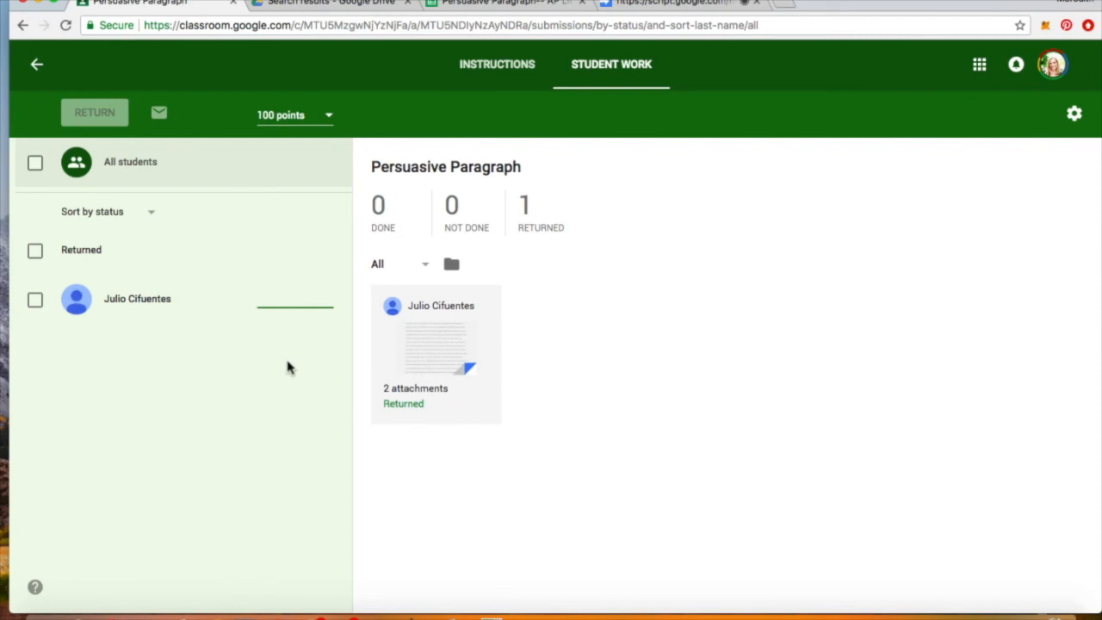
type("14")
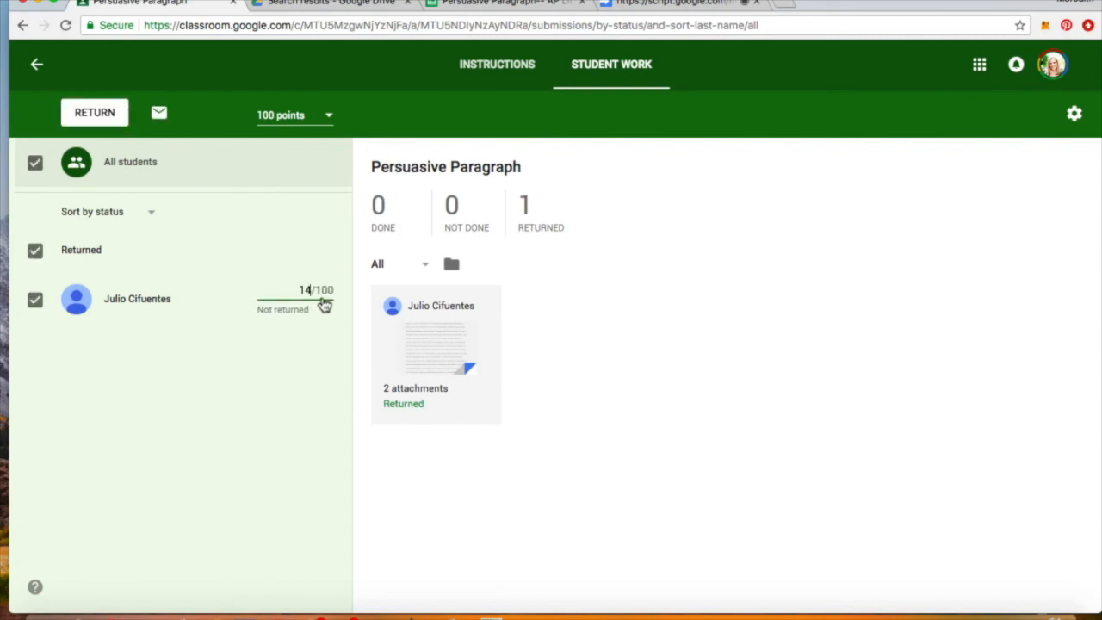
key("Return")
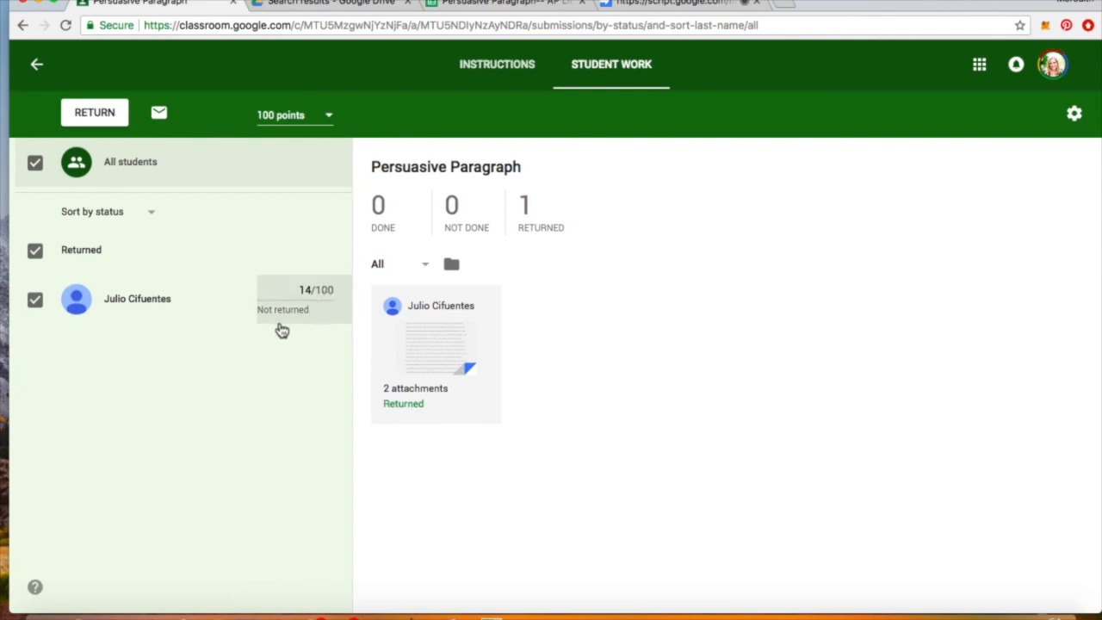
- Leave the student list sorting unchanged and return to the Persuasive Paragraph spreadsheet
left_click(151, 213)
left_click(241, 229)
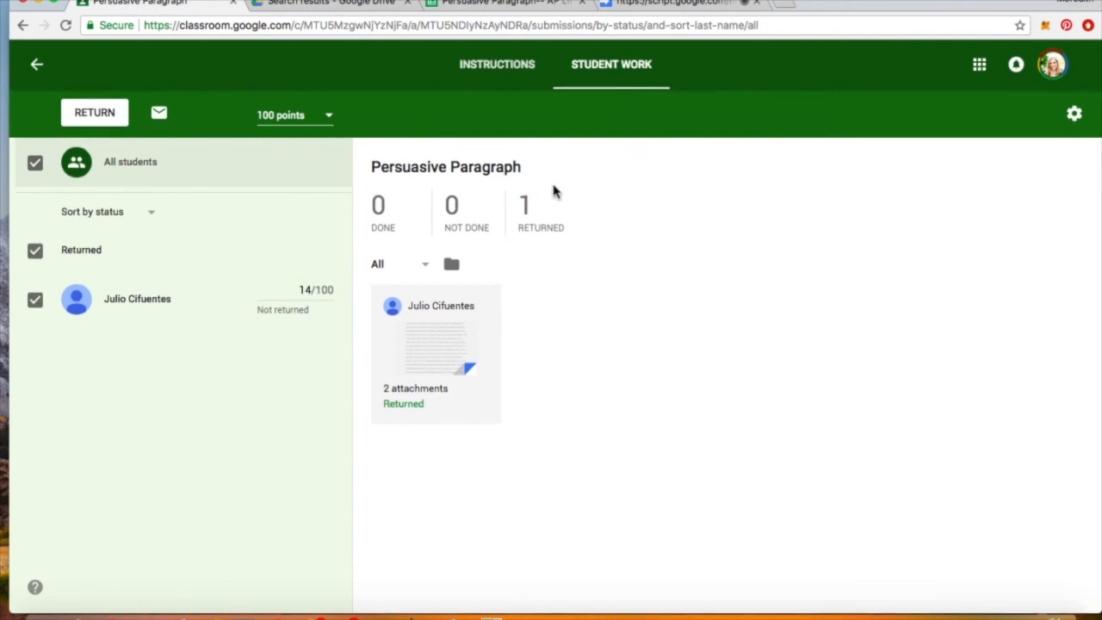
left_click(527, 3)
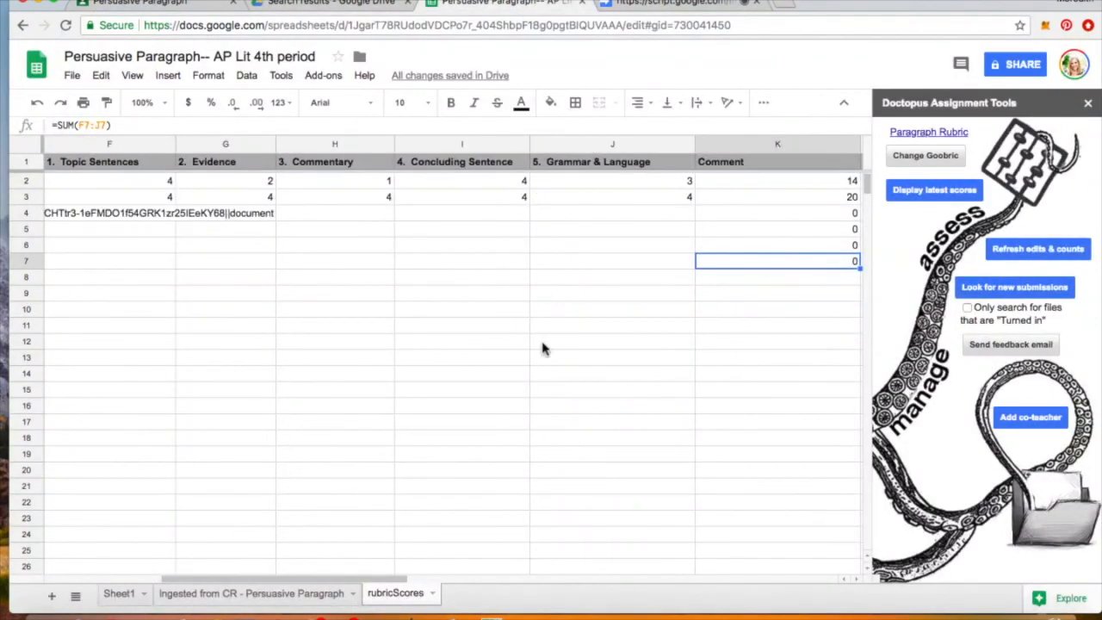
scroll(568, 344, "right", 2)
scroll(573, 326, "left", 5)
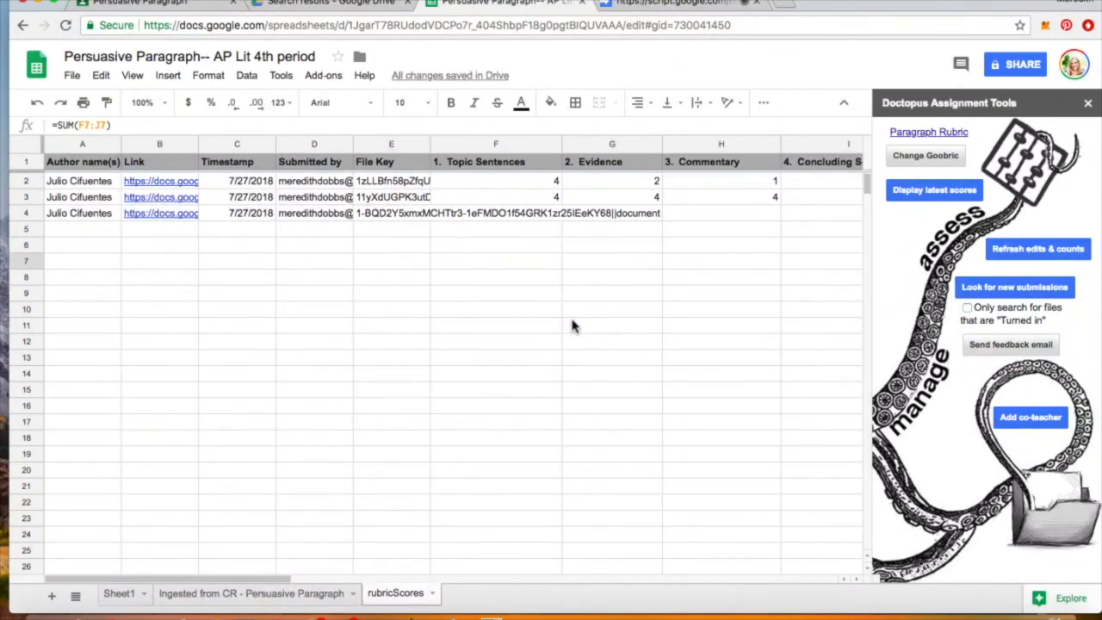
scroll(572, 325, "right", 5)
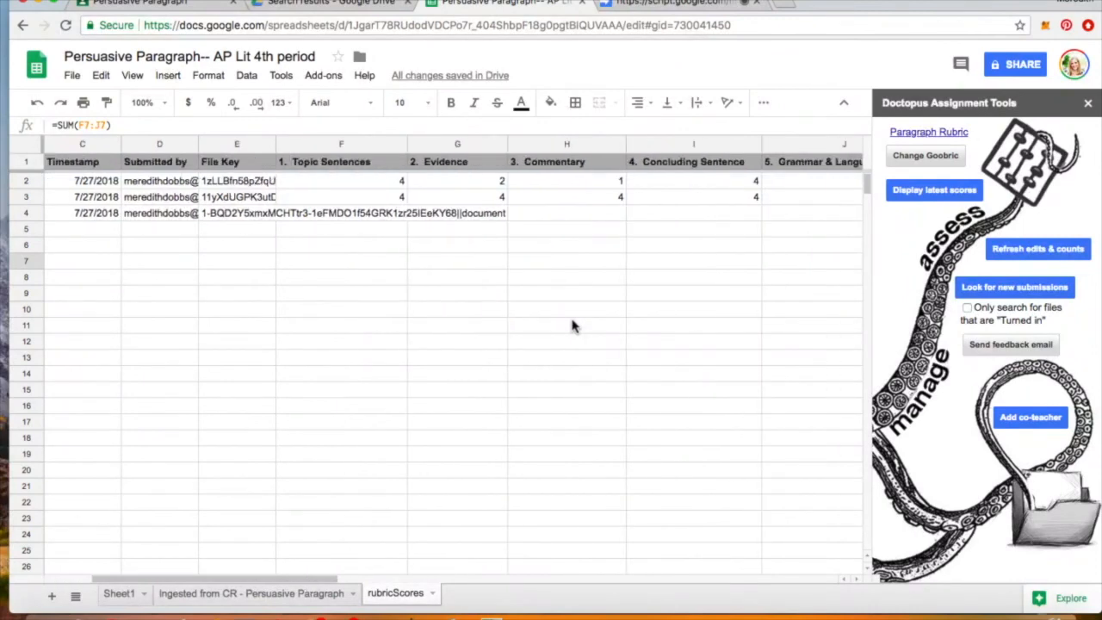